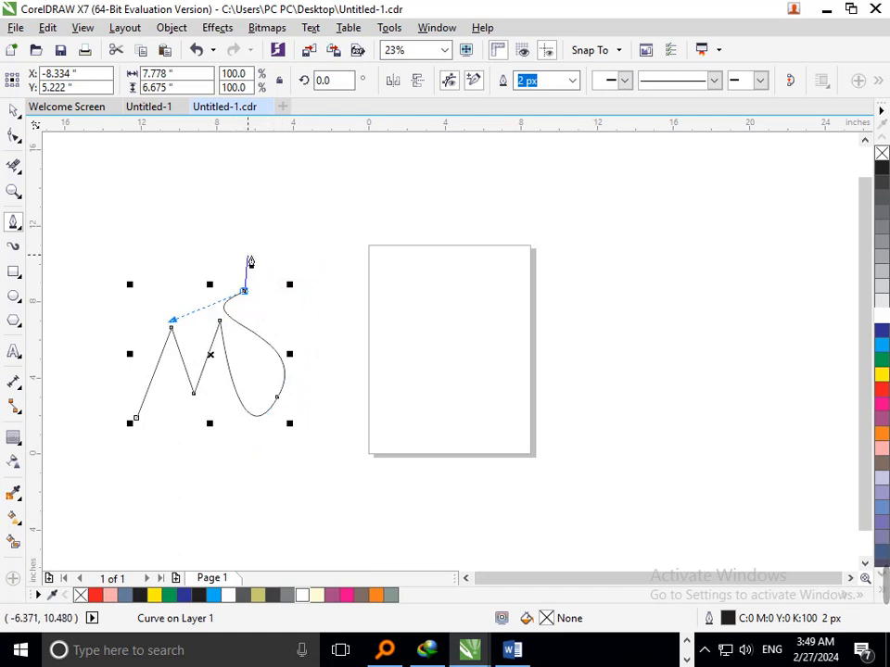
# Step: Finish the pen-drawn S curve with a straight stroke ending at its upper right
pyautogui.moveTo(295, 275); pyautogui.dragTo(316, 279)
pyautogui.hotkey('ctrl', 'z')
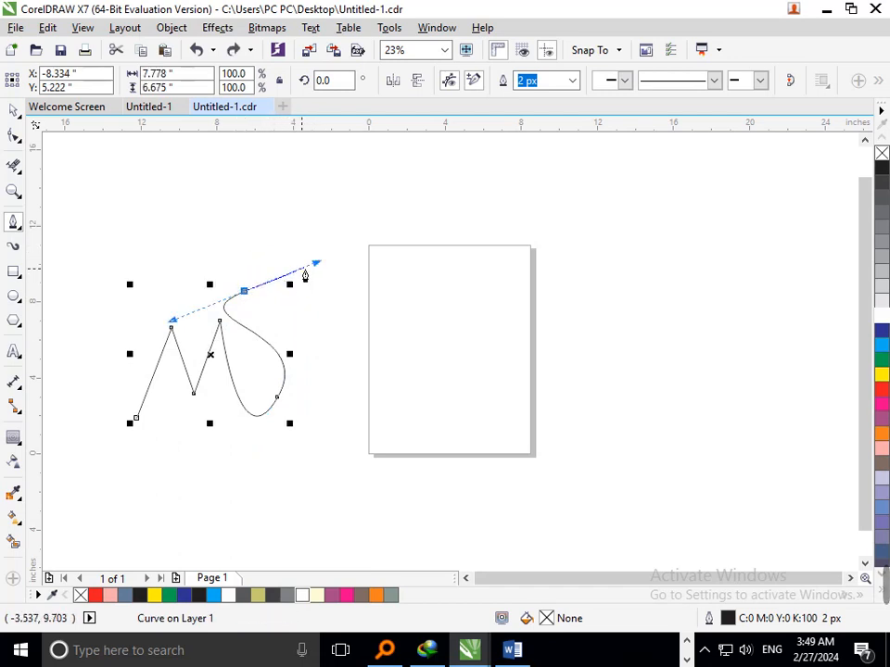
pyautogui.click(304, 275)
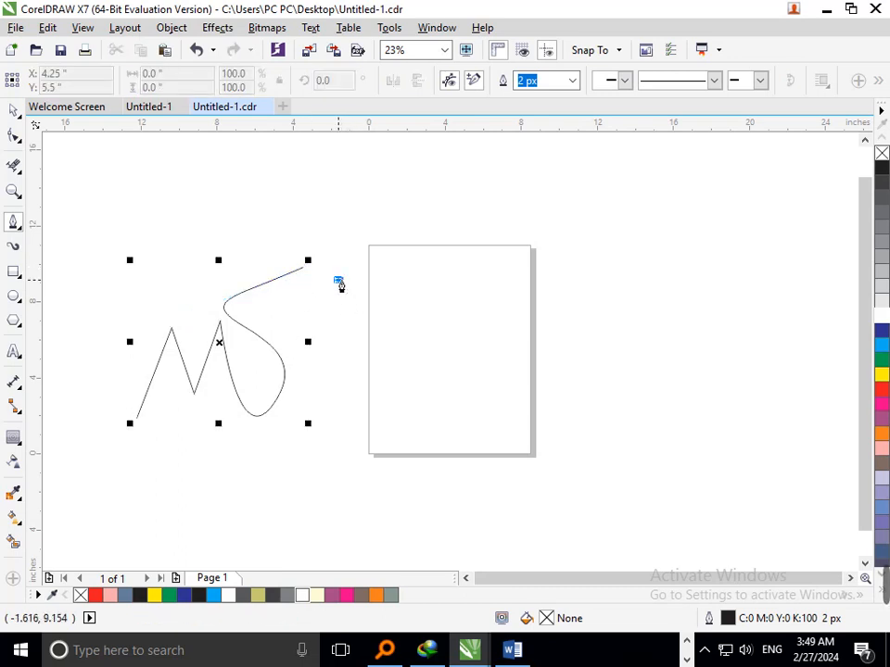
pyautogui.click(263, 362)
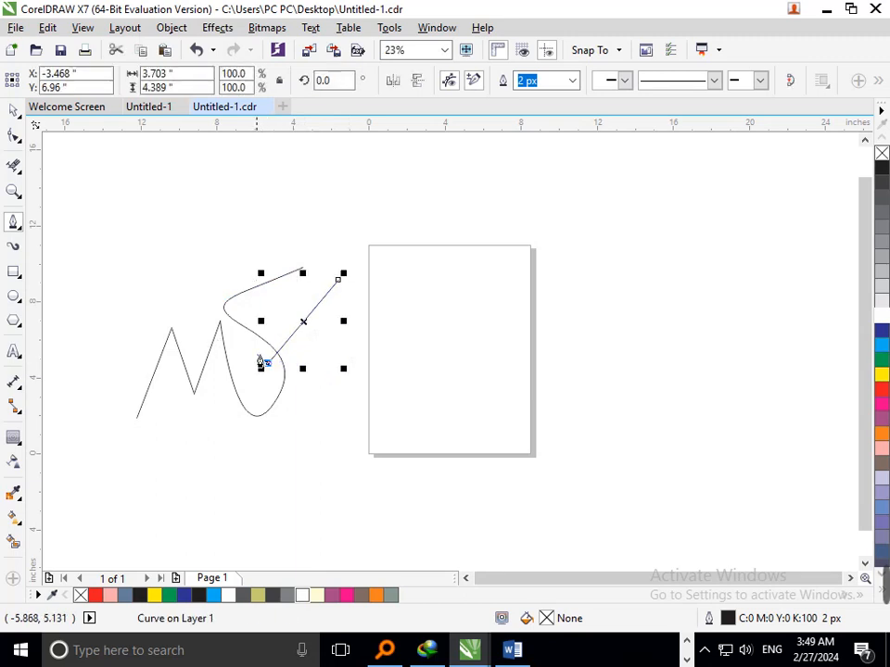
pyautogui.moveTo(264, 355); pyautogui.dragTo(294, 351)
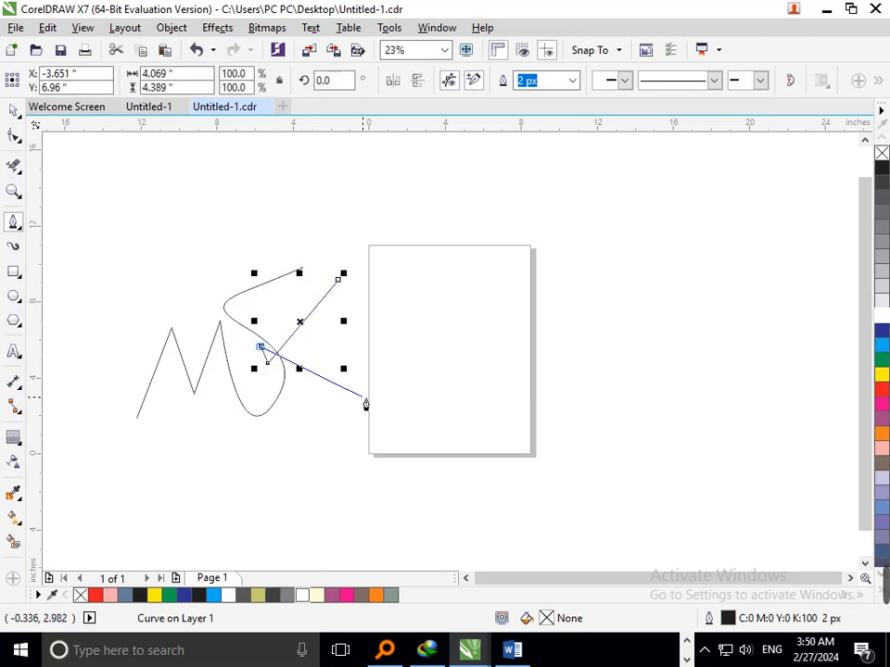
pyautogui.moveTo(376, 447); pyautogui.dragTo(395, 462)
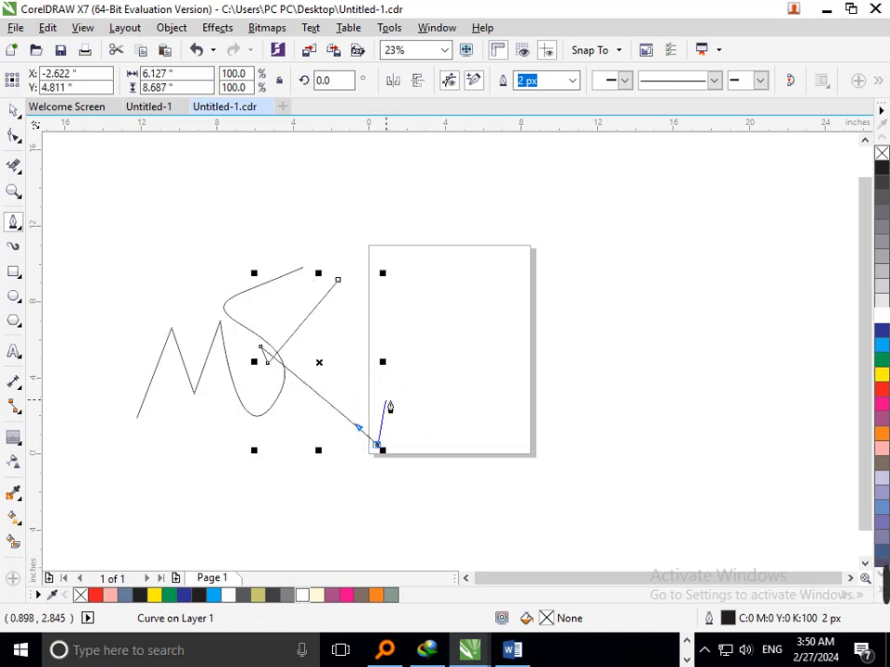
pyautogui.click(388, 399)
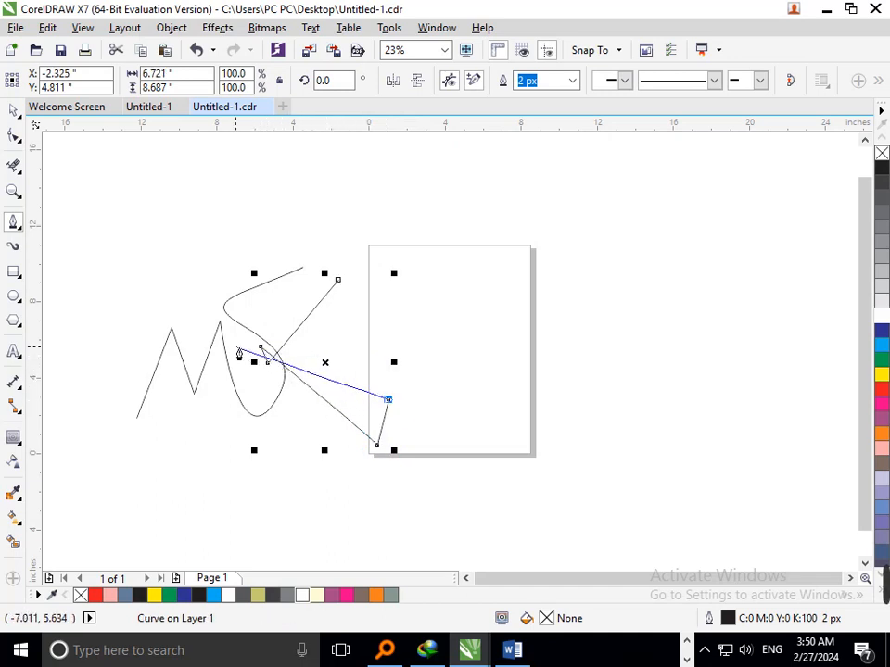
pyautogui.moveTo(236, 347); pyautogui.dragTo(75, 225)
pyautogui.hotkey('ctrl', 'z')
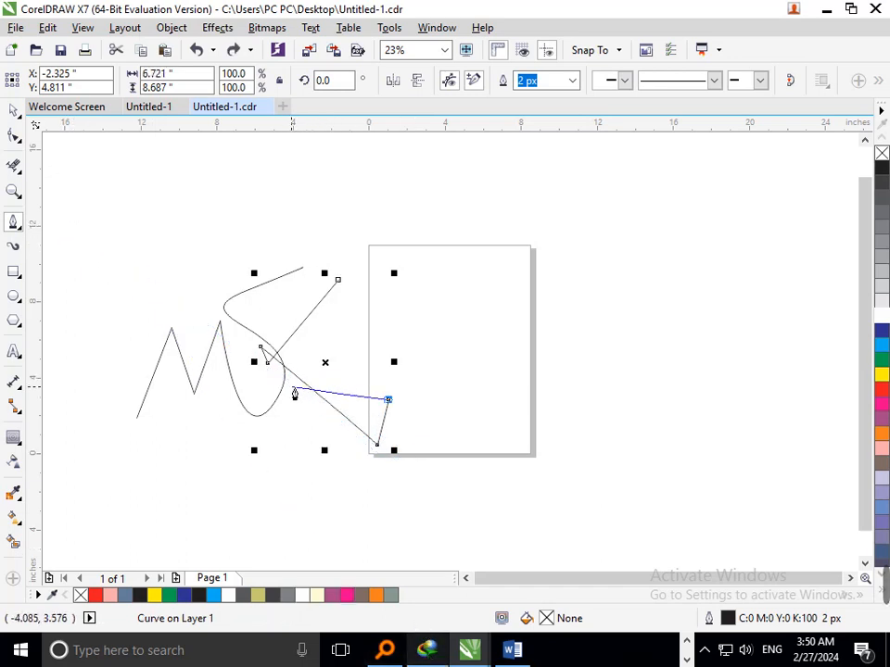
pyautogui.click(291, 386)
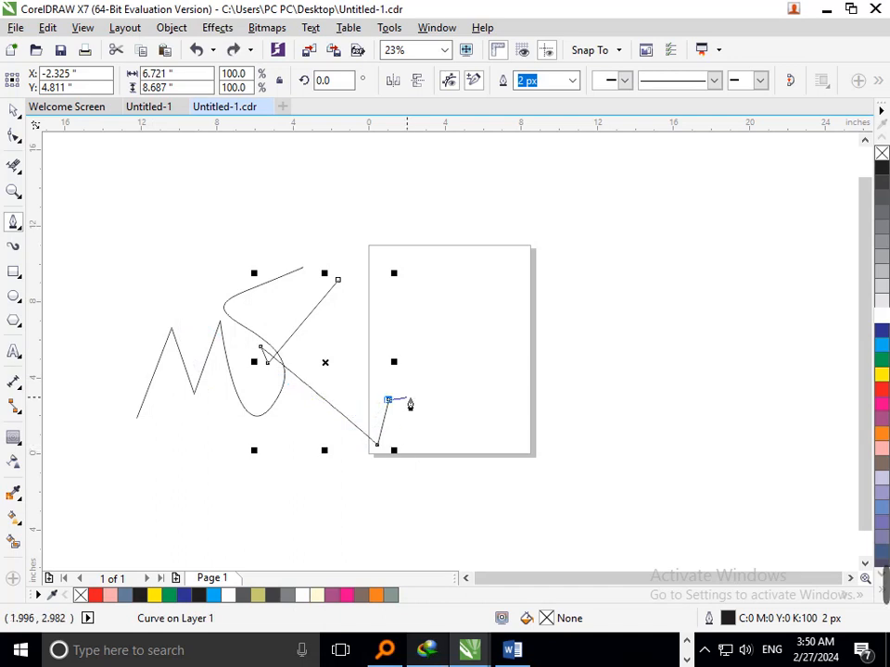
pyautogui.hotkey('ctrl', 'z')
pyautogui.hotkey('ctrl', 'z')
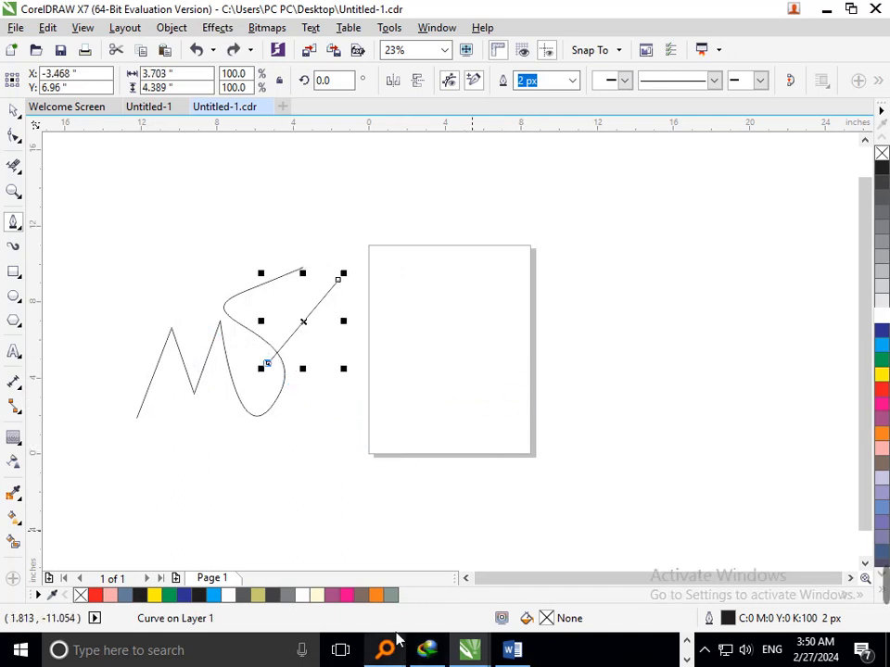
pyautogui.press('Escape')
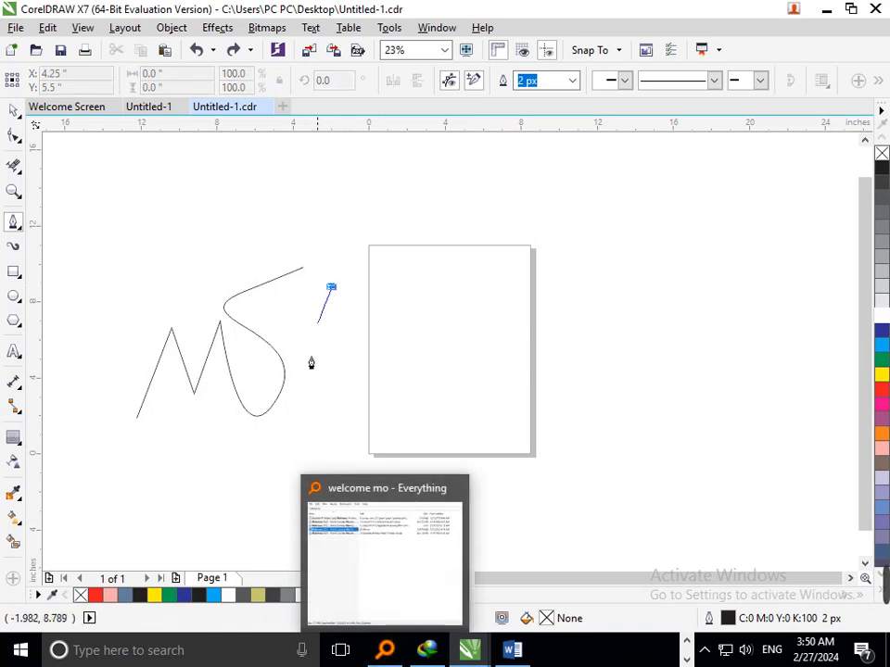
pyautogui.click(266, 402)
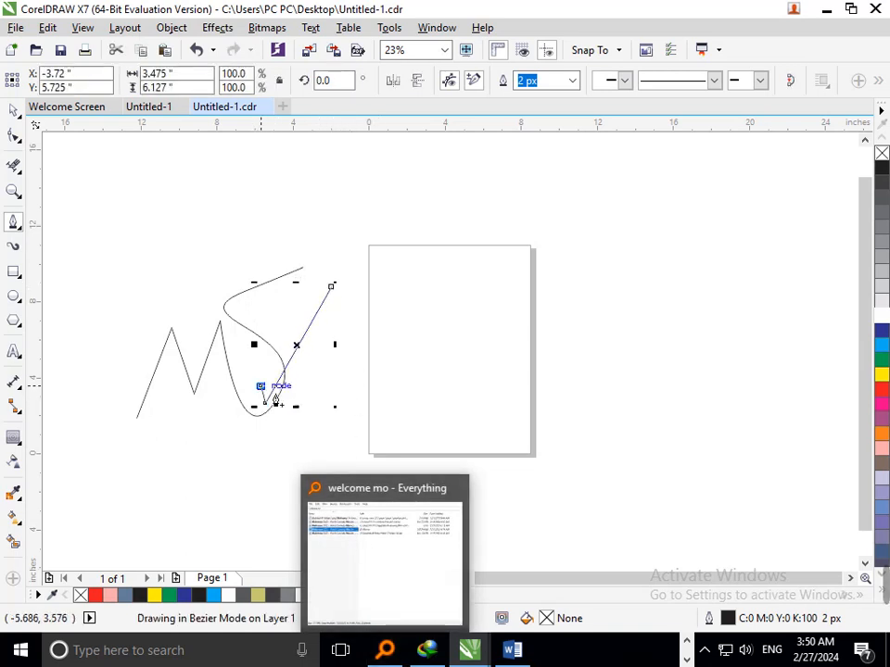
pyautogui.click(275, 401)
pyautogui.hotkey('ctrl', 'z')
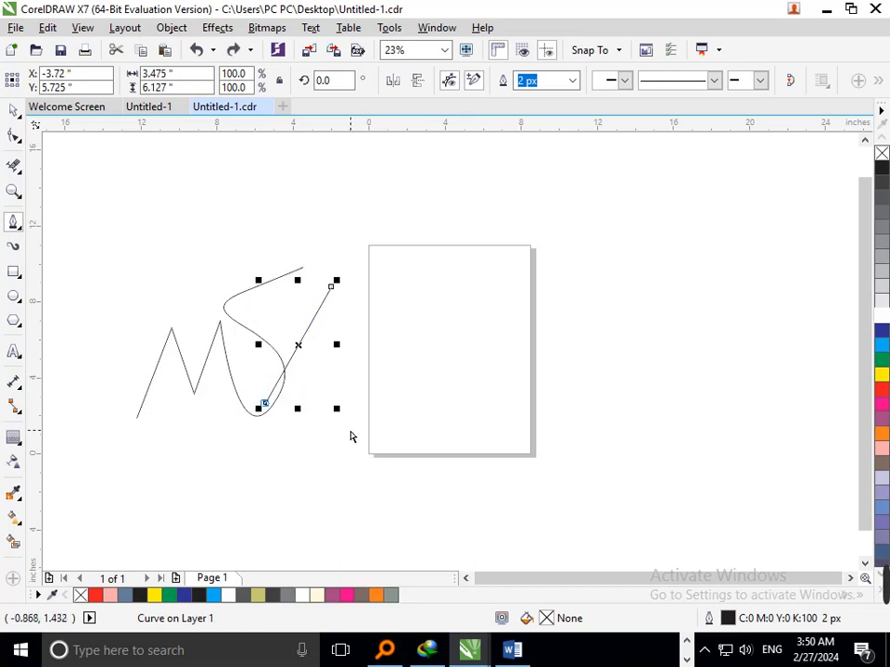
pyautogui.press('Escape')
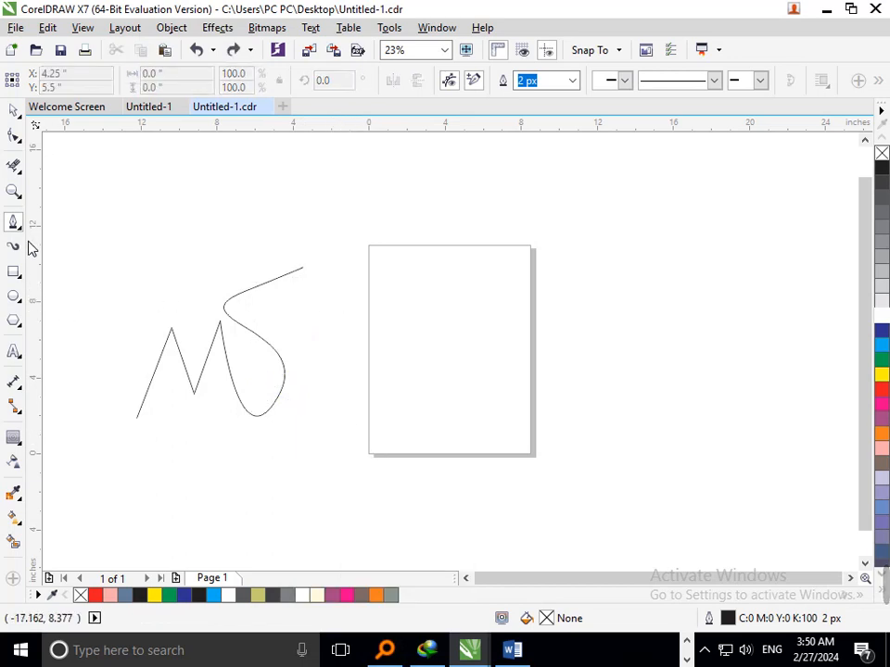
# Step: Draw two straight crossing lines over the S with the 2-Point Line tool to form a K, the lower about 6.95 by 1.875 inches
pyautogui.click(21, 231)
pyautogui.click(81, 239)
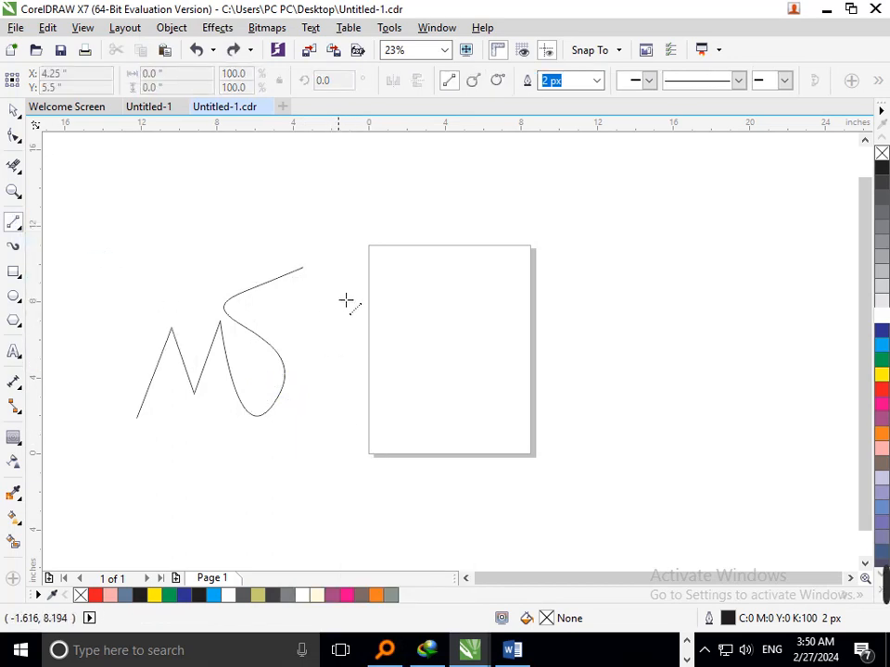
pyautogui.moveTo(338, 285); pyautogui.dragTo(396, 398)
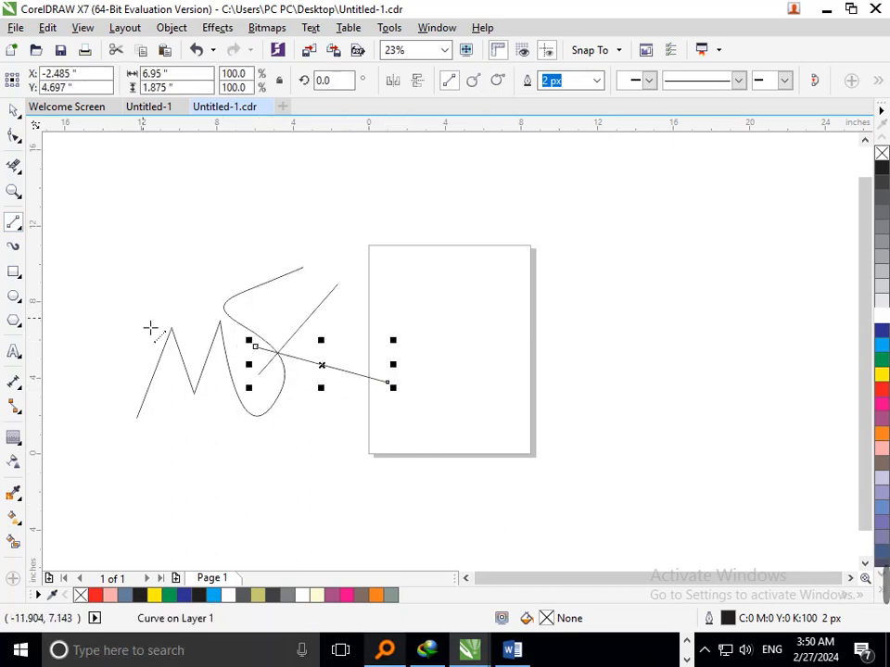
# Step: Draw a narrow rectangle, skew it into a slanted bar about 4.78 by 4.57 inches, and place it across the S's upper stroke
pyautogui.click(18, 276)
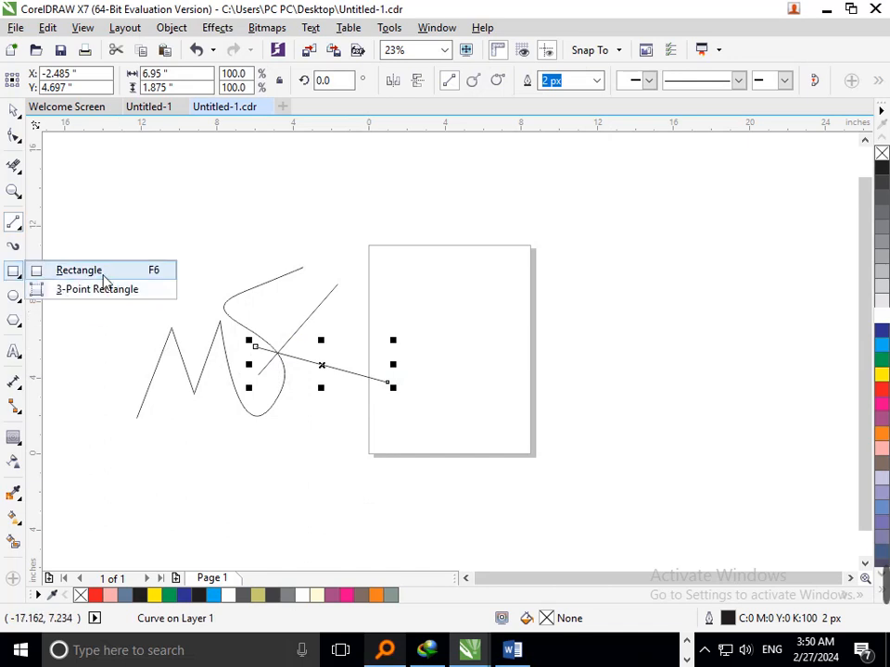
pyautogui.click(99, 270)
pyautogui.moveTo(98, 271); pyautogui.dragTo(191, 427)
pyautogui.press('space')
pyautogui.click(118, 360)
pyautogui.moveTo(165, 323); pyautogui.dragTo(243, 306)
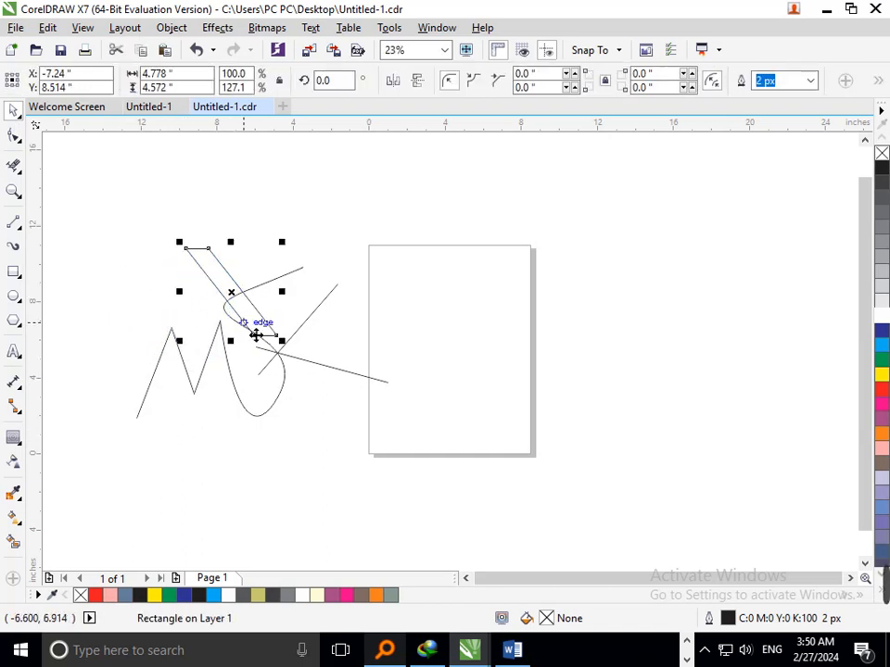
# Step: Try to trim the S curve with the slanted bar overlapping its upper stroke
pyautogui.click(291, 439)
pyautogui.click(258, 330)
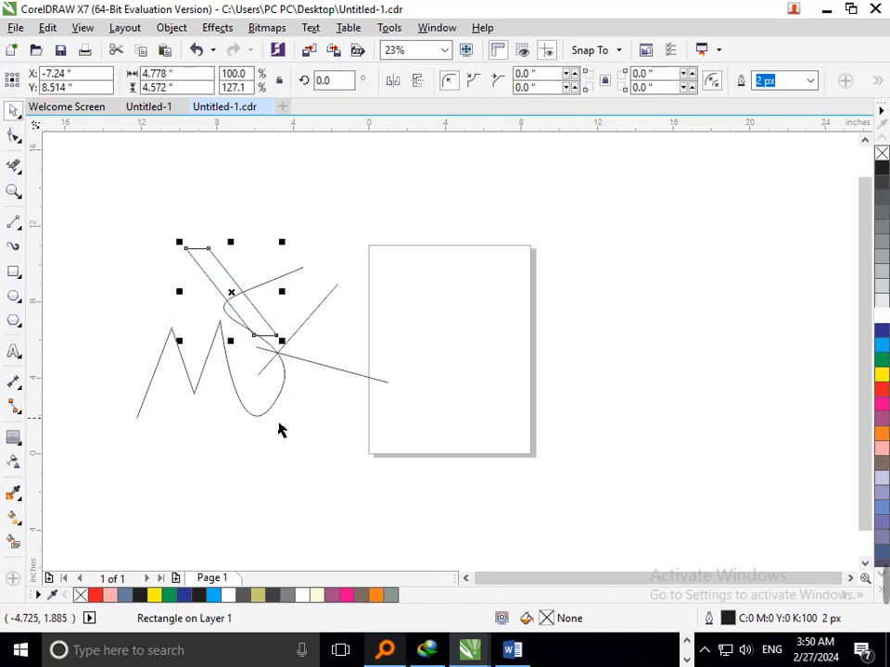
pyautogui.keyDown('shift'); pyautogui.click(274, 411); pyautogui.keyUp('shift')
pyautogui.click(504, 82)
pyautogui.click(499, 262)
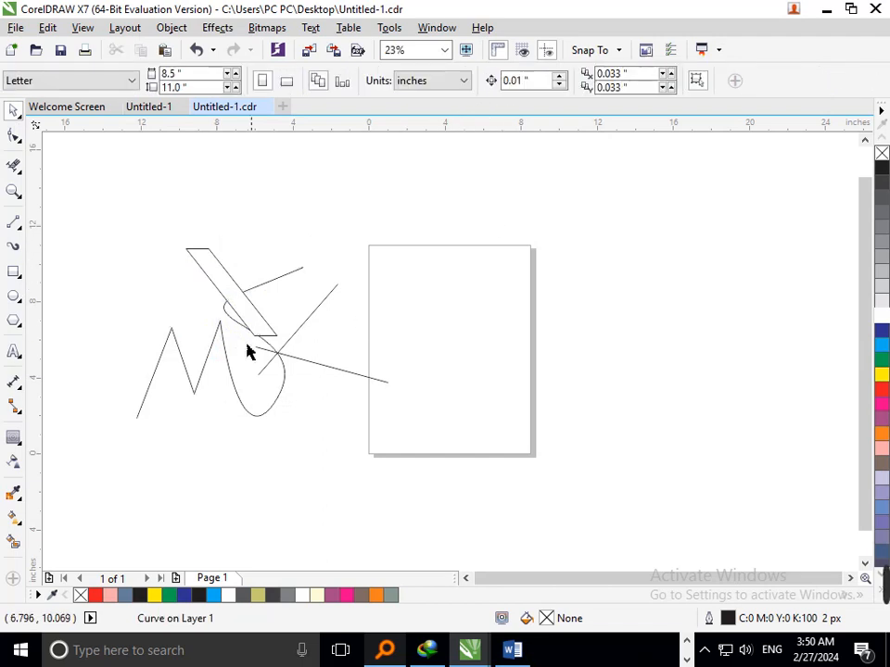
pyautogui.moveTo(261, 328); pyautogui.dragTo(347, 296)
pyautogui.hotkey('ctrl', 'z')
pyautogui.hotkey('ctrl', 'z')
# Step: Skew the slanted bar further to about 5.95 inches wide and shift it slightly left across the S's upper stroke
pyautogui.click(370, 348)
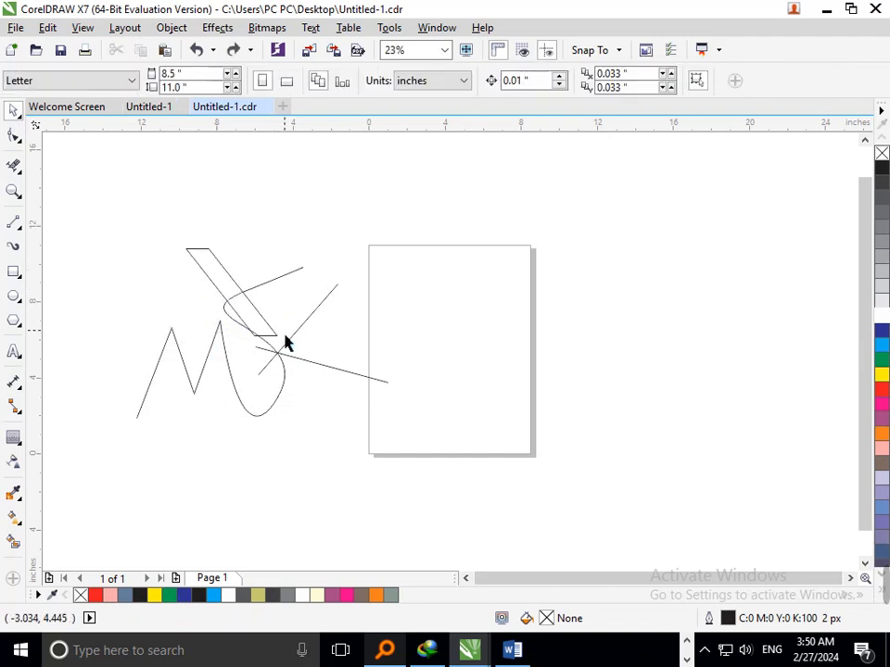
pyautogui.moveTo(283, 339); pyautogui.dragTo(264, 336)
pyautogui.click(288, 338)
pyautogui.click(399, 337)
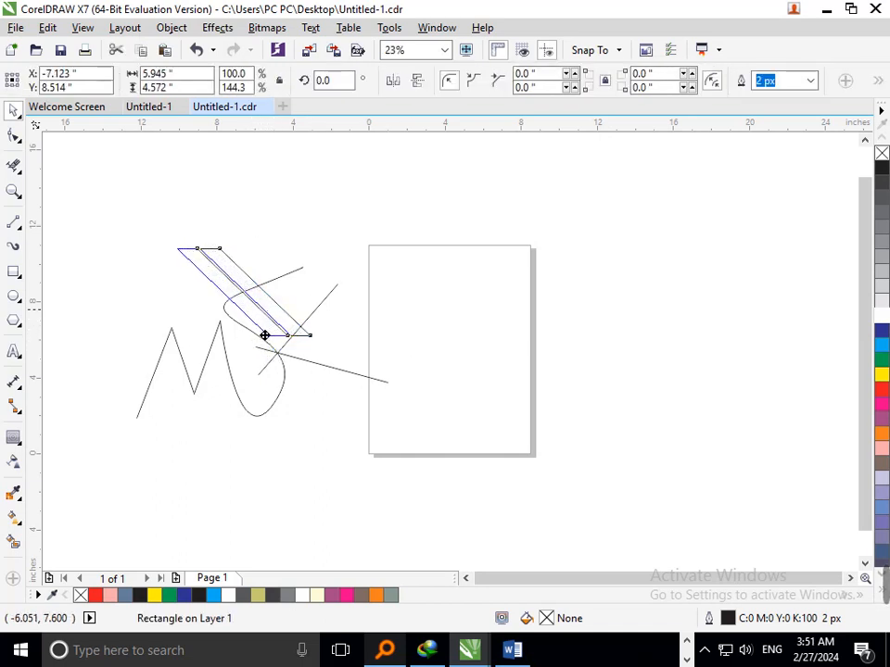
# Step: Trim the S curve with the slanted bar, and delete the bar
pyautogui.keyDown('shift'); pyautogui.click(282, 392); pyautogui.keyUp('shift')
pyautogui.click(504, 81)
pyautogui.click(286, 323)
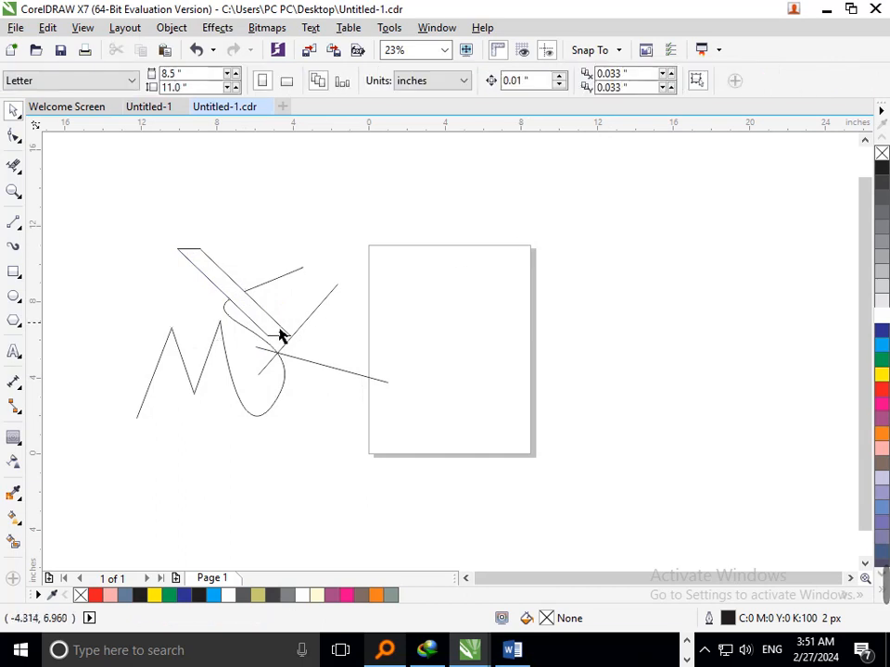
pyautogui.moveTo(281, 336); pyautogui.dragTo(343, 279)
pyautogui.press('Delete')
# Step: Break the trimmed MS curve apart and delete the detached upper stroke of the S
pyautogui.moveTo(282, 277); pyautogui.dragTo(299, 239)
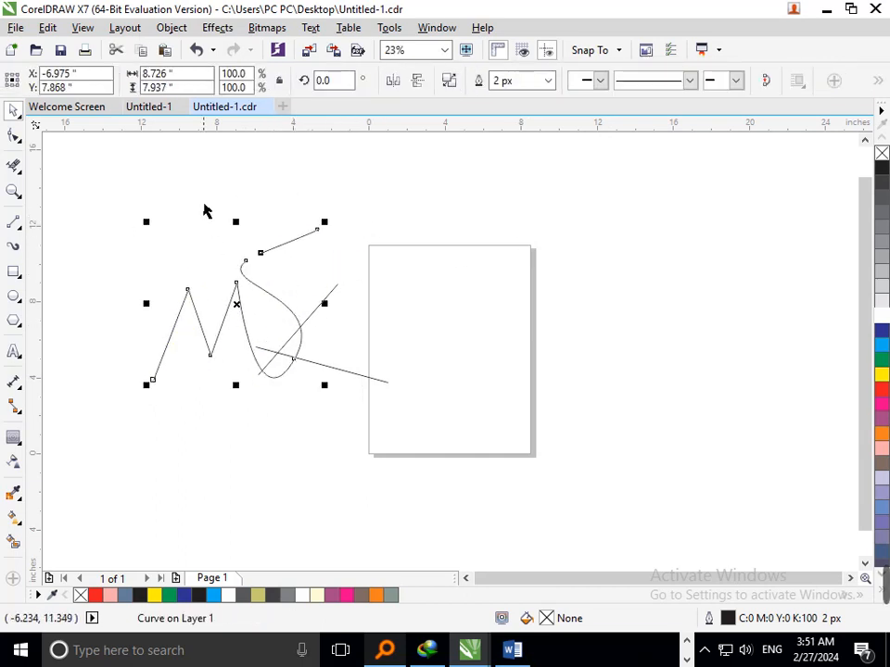
pyautogui.click(195, 50)
pyautogui.click(171, 28)
pyautogui.click(213, 251)
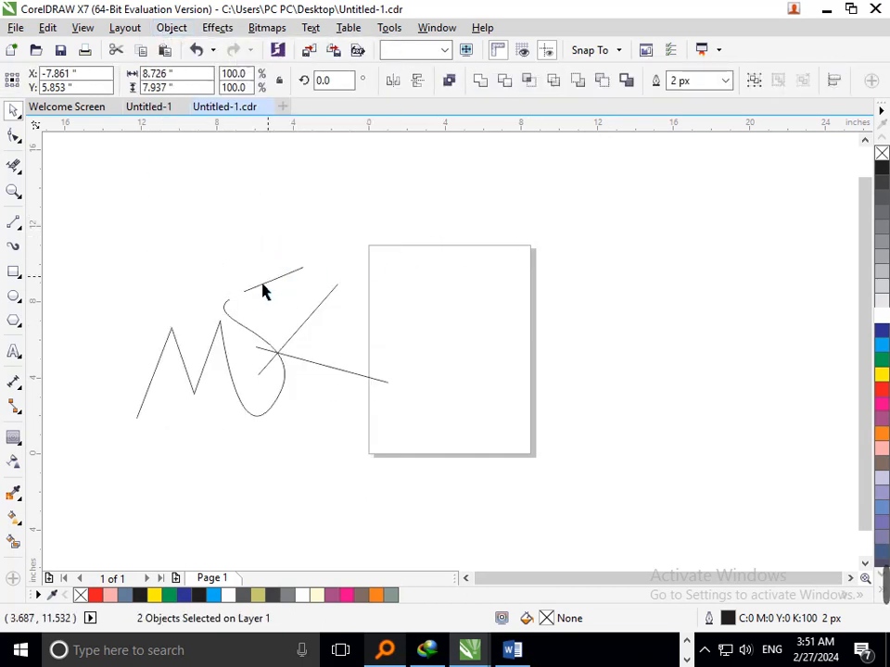
pyautogui.click(262, 282)
pyautogui.press('Delete')
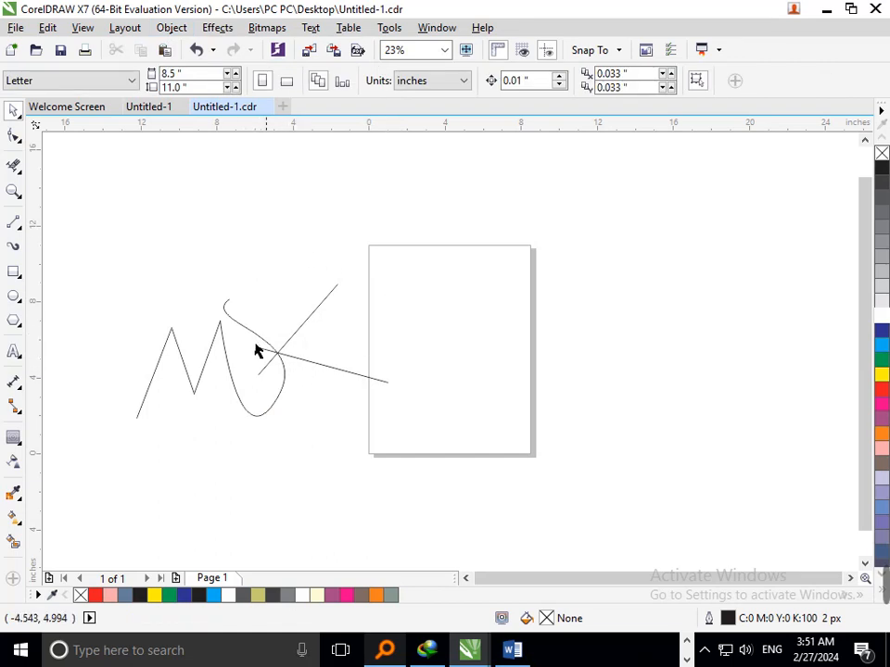
# Step: Remove the K line ends extending inside the S with Virtual Segment Delete, so both lines start at the S curve
pyautogui.scroll(5, 259, 353)
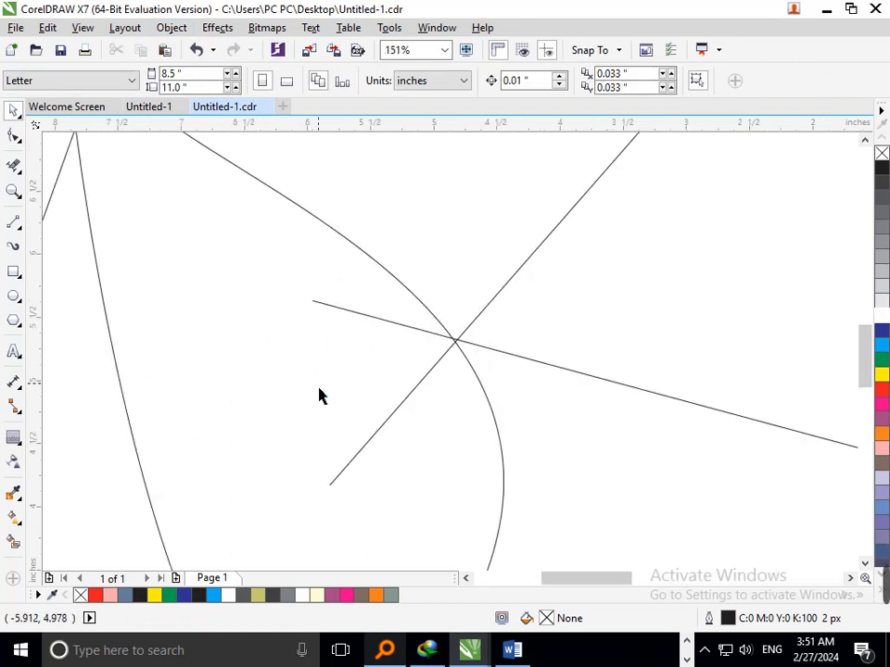
pyautogui.click(342, 298)
pyautogui.click(375, 419)
pyautogui.scroll(-5, 314, 351)
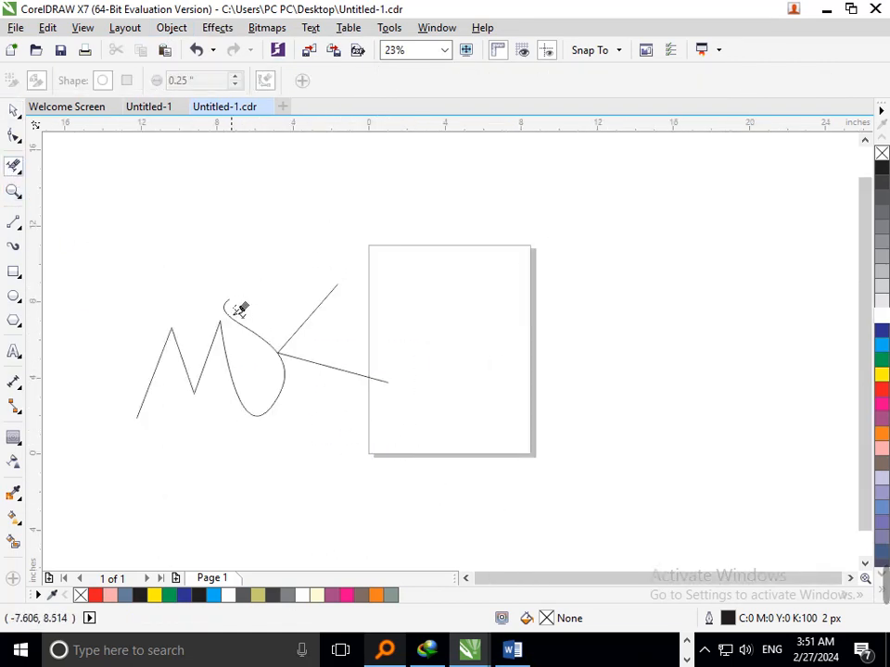
# Step: Select all three monogram curves and scale them up to about 90.85 by 48.41 inches
pyautogui.scroll(-4, 319, 417)
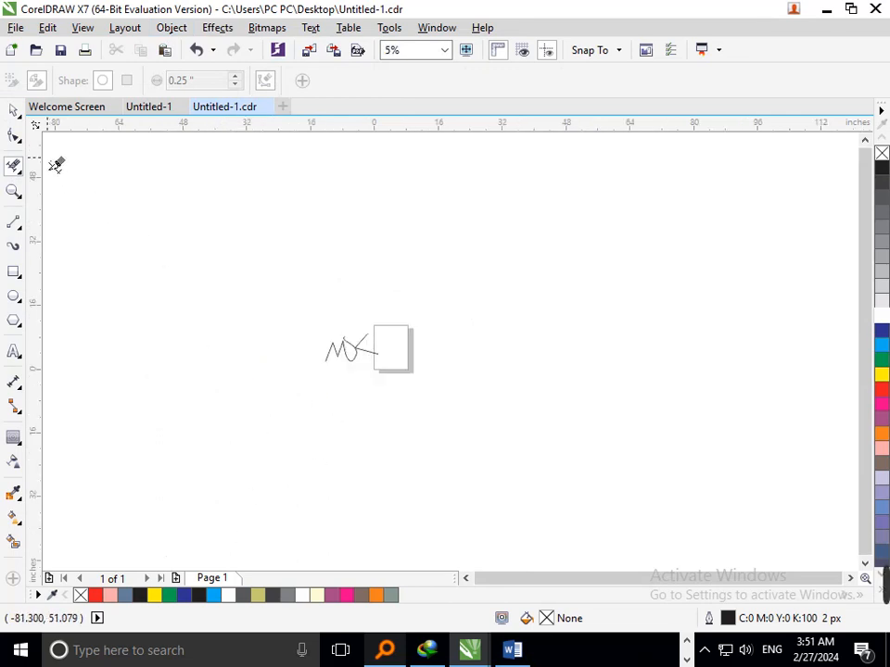
pyautogui.click(14, 117)
pyautogui.moveTo(293, 300); pyautogui.dragTo(543, 495)
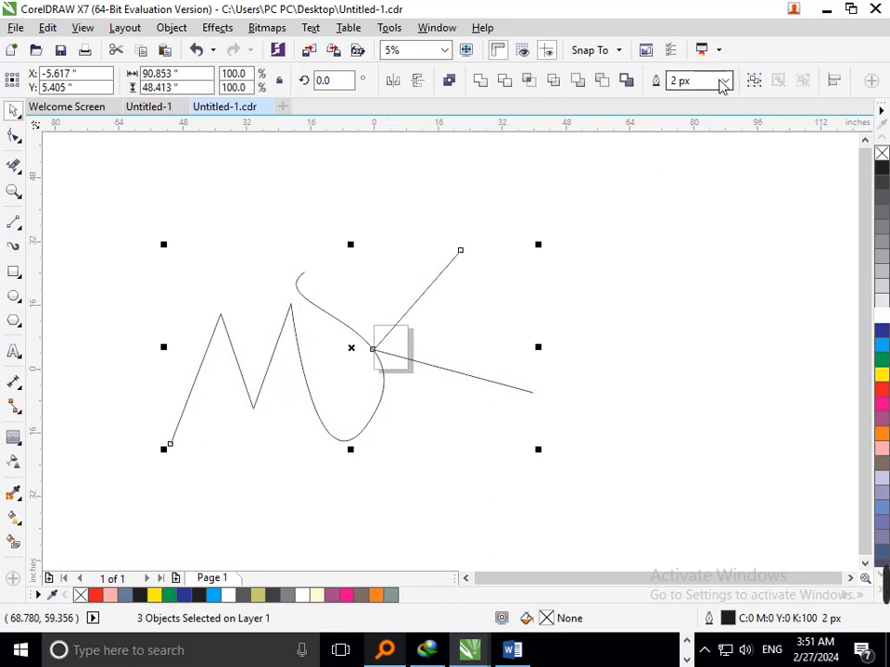
# Step: Set the outline width of the three selected curves to 500 px
pyautogui.click(722, 82)
pyautogui.click(703, 244)
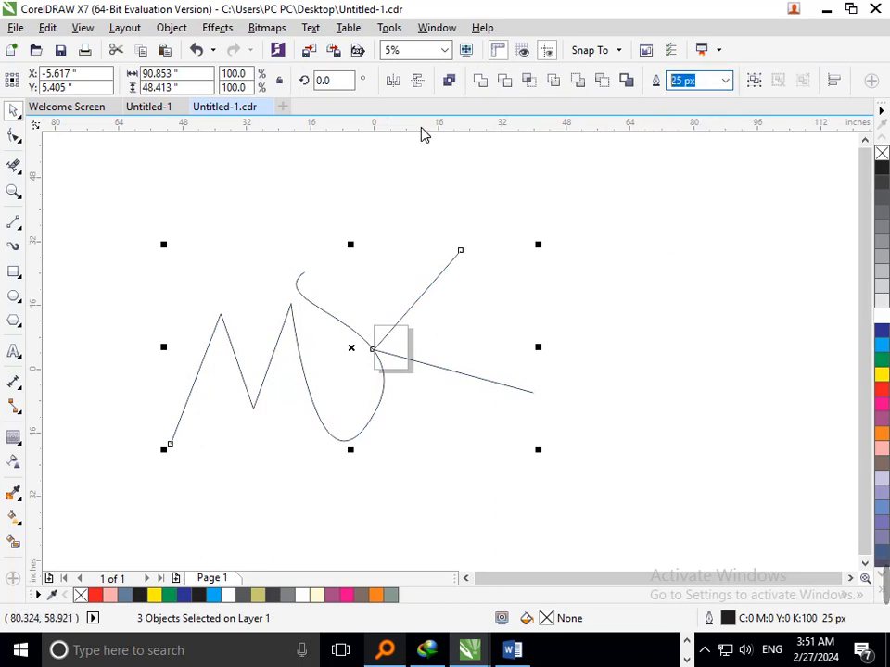
pyautogui.press('Return')
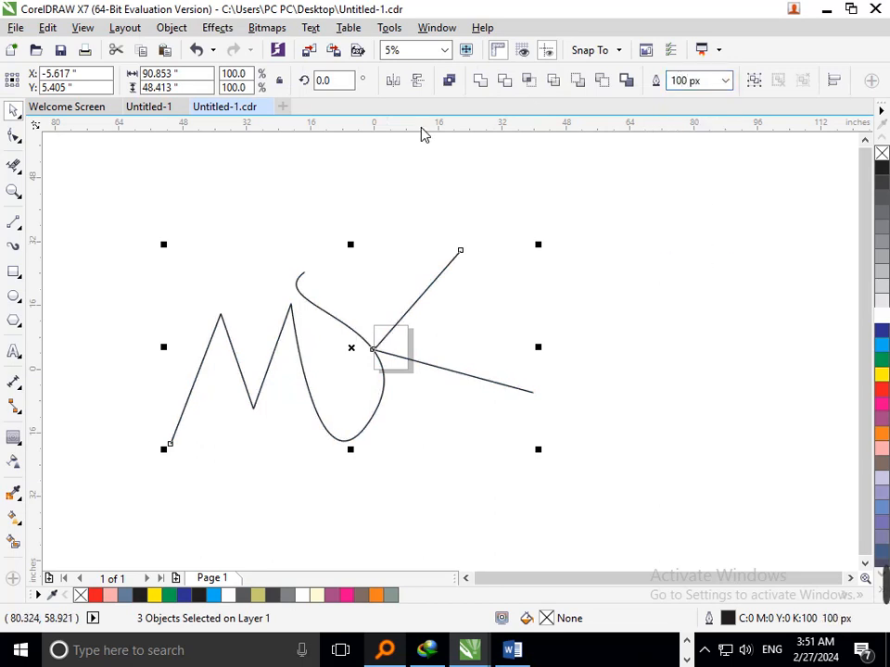
pyautogui.click(710, 80)
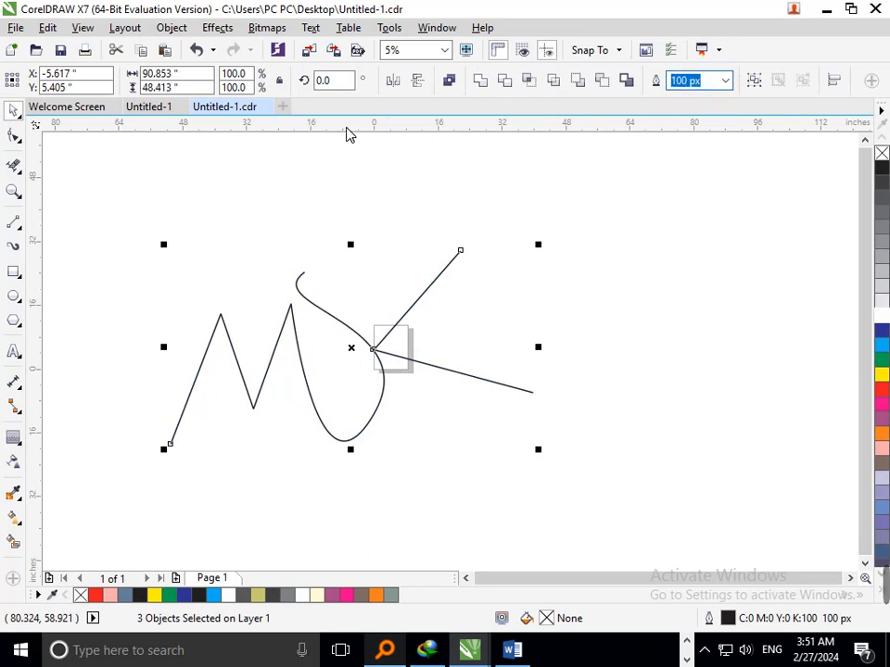
pyautogui.write('500')
pyautogui.press('Return')
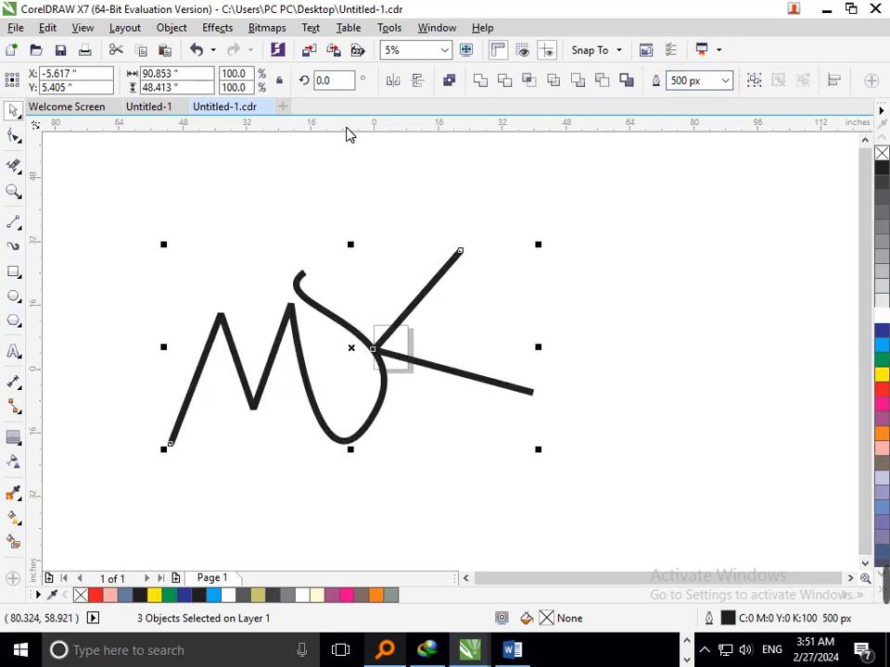
# Step: Rotate the whole monogram slightly clockwise, to about 351.6 degrees, and reselect all its curves
pyautogui.click(459, 486)
pyautogui.scroll(-1, 304, 322)
pyautogui.hotkey('ctrl', 'a')
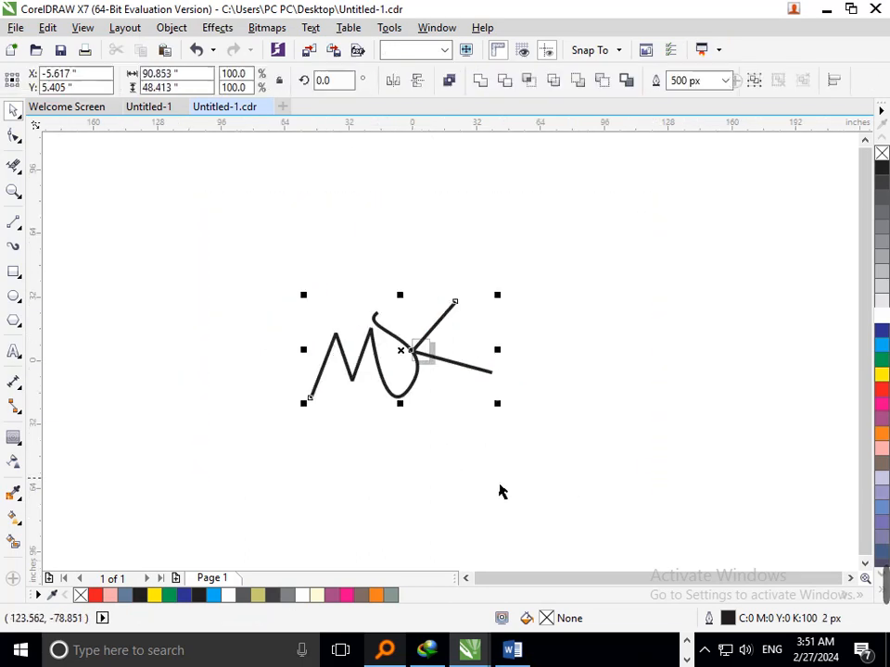
pyautogui.click(322, 408)
pyautogui.moveTo(304, 401)
pyautogui.mouseDown()
pyautogui.moveTo(310, 421)
pyautogui.moveTo(295, 469)
pyautogui.mouseUp()
pyautogui.moveTo(267, 285); pyautogui.dragTo(545, 458)
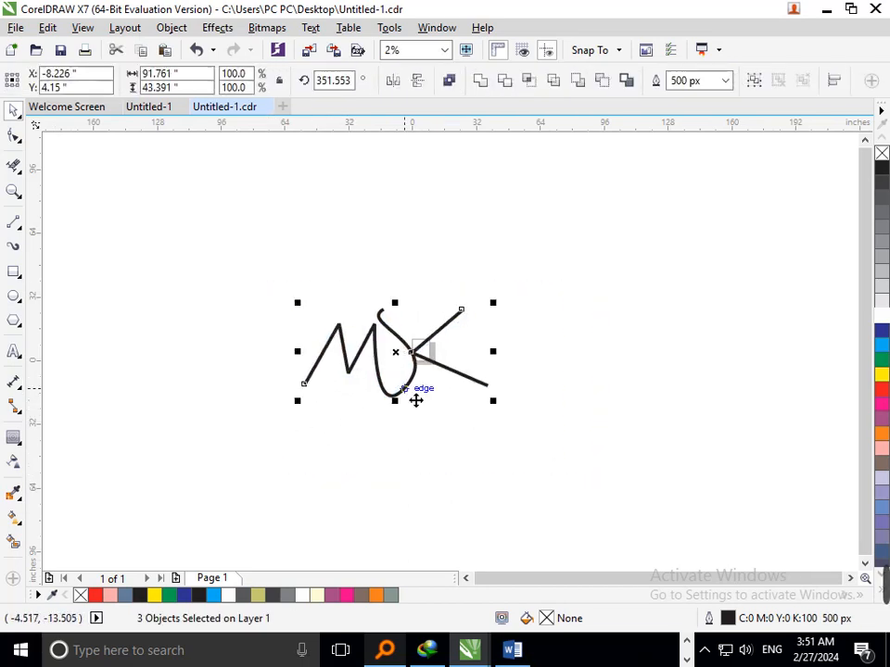
# Step: Move the whole monogram away from the page to about X -219.1, Y 94.5 inches and deselect it
pyautogui.moveTo(406, 390); pyautogui.dragTo(264, 317)
pyautogui.scroll(-1, 533, 345)
pyautogui.moveTo(359, 317); pyautogui.dragTo(222, 264)
pyautogui.click(165, 227)
pyautogui.press('F2')
pyautogui.scroll(4, 171, 244)
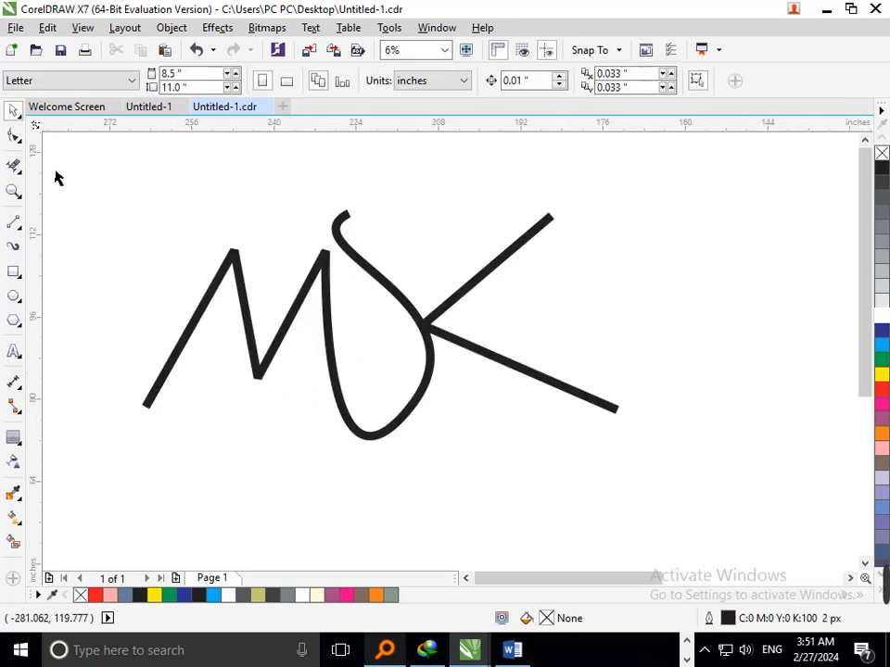
# Step: Set the outline width of all three monogram curves to 2,000 px
pyautogui.moveTo(50, 143); pyautogui.dragTo(619, 450)
pyautogui.click(716, 81)
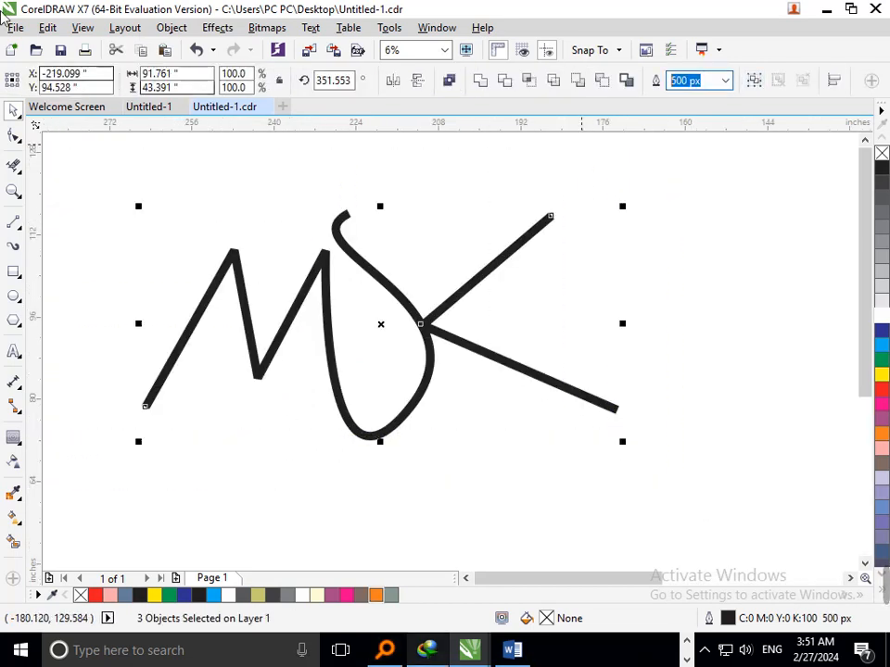
pyautogui.write('2,')
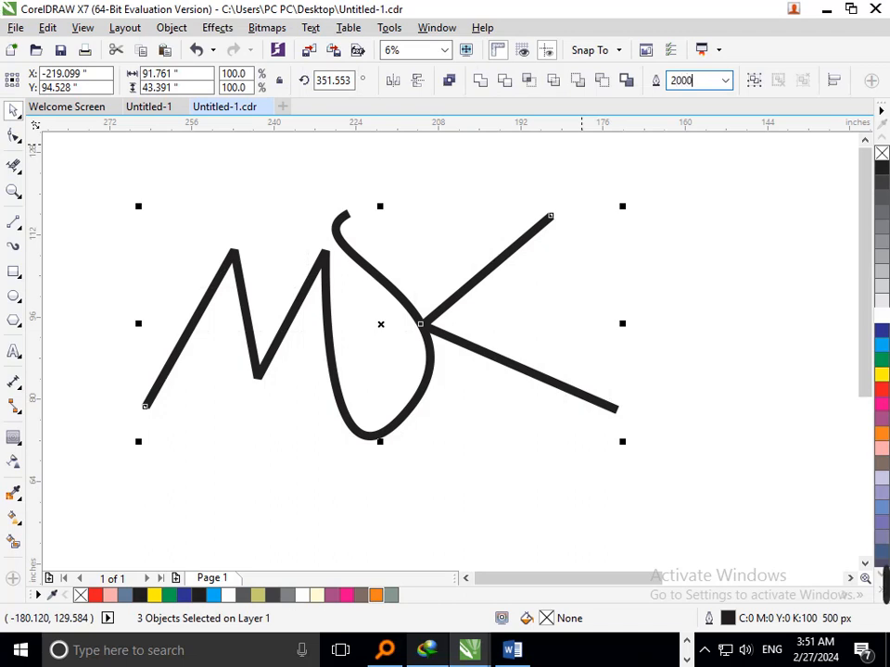
pyautogui.write('000')
pyautogui.press('Return')
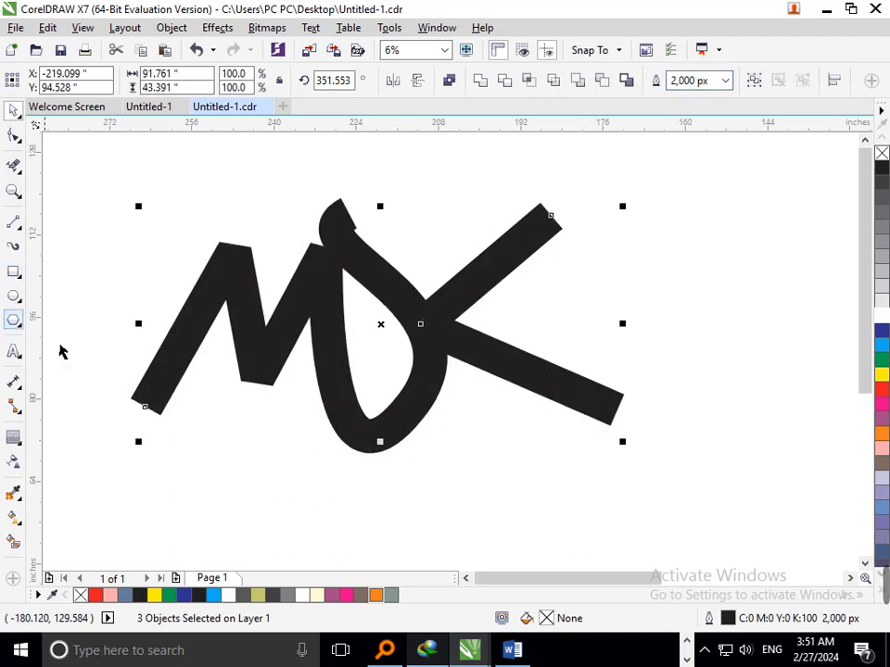
pyautogui.click(449, 456)
# Step: Move the upper end node of the S slightly up and away from the M with the Shape tool
pyautogui.scroll(-3, 375, 311)
pyautogui.scroll(3, 214, 267)
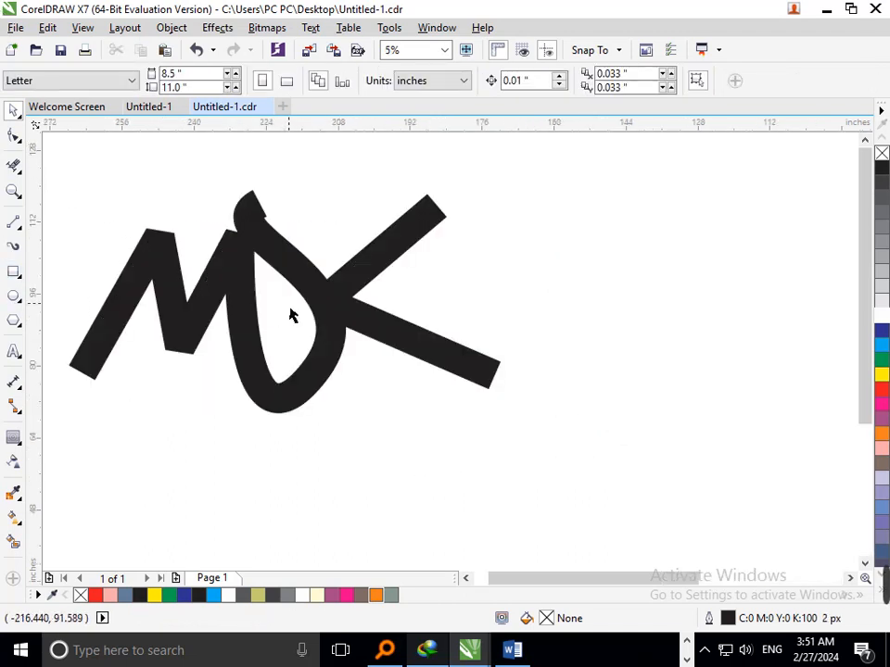
pyautogui.click(14, 136)
pyautogui.click(264, 225)
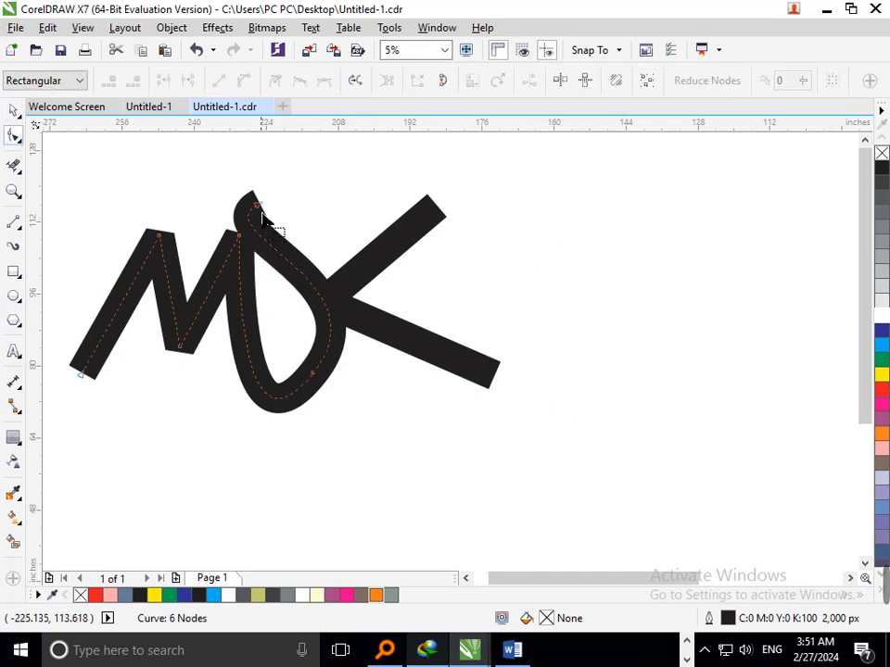
pyautogui.moveTo(260, 207); pyautogui.dragTo(278, 197)
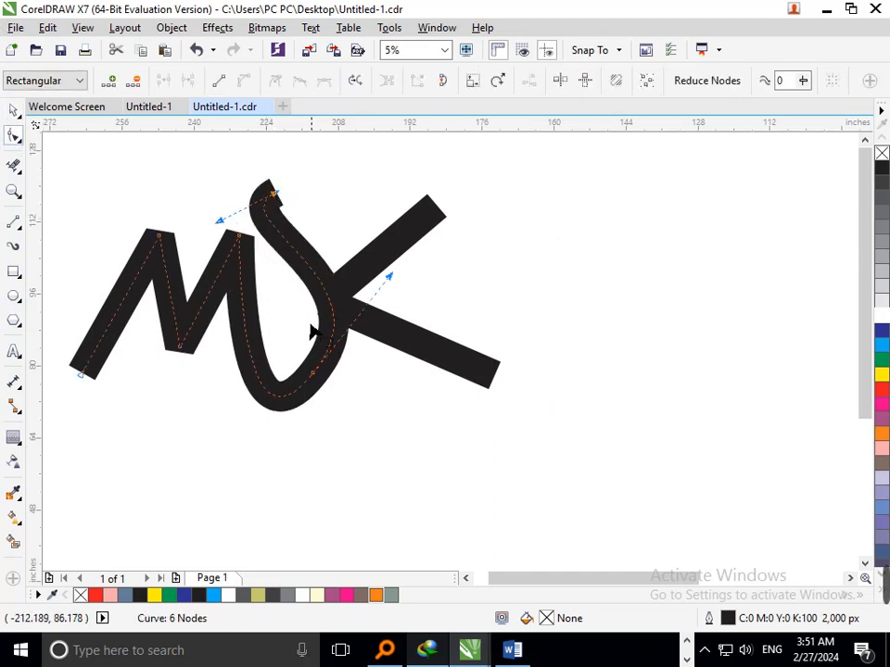
pyautogui.scroll(-3, 314, 302)
pyautogui.scroll(3, 372, 333)
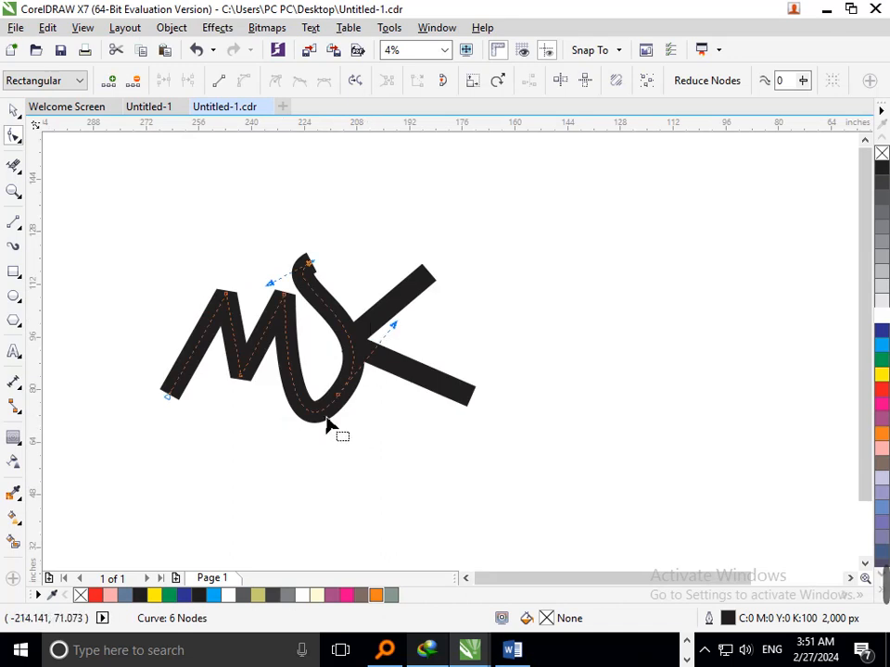
# Step: Try to bend the K's lower stroke into a sagging curve, raising both of its end nodes
pyautogui.click(416, 380)
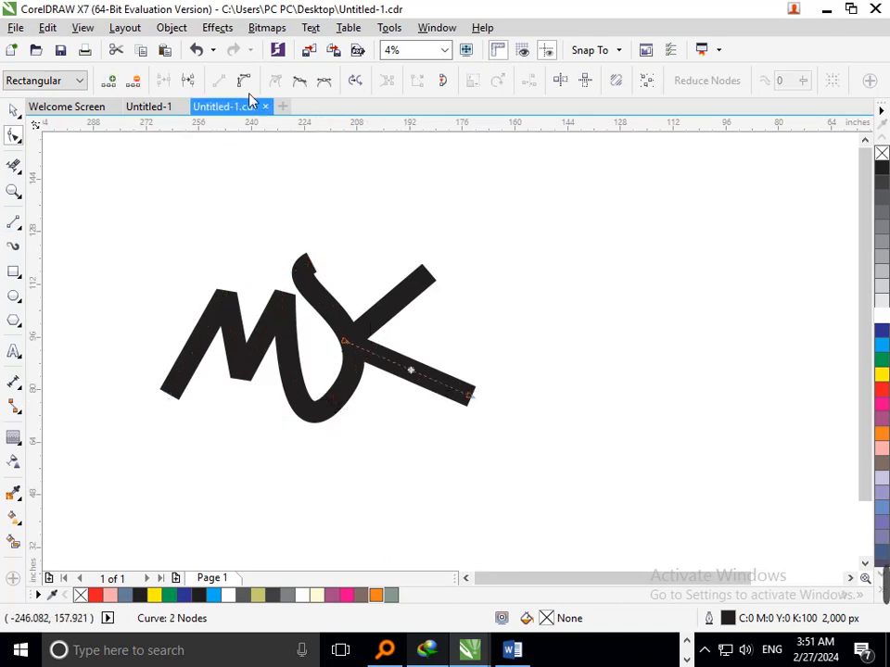
pyautogui.moveTo(397, 371); pyautogui.dragTo(400, 395)
pyautogui.moveTo(351, 344); pyautogui.dragTo(346, 329)
pyautogui.moveTo(472, 401)
pyautogui.mouseDown()
pyautogui.moveTo(482, 398)
pyautogui.moveTo(467, 375)
pyautogui.mouseUp()
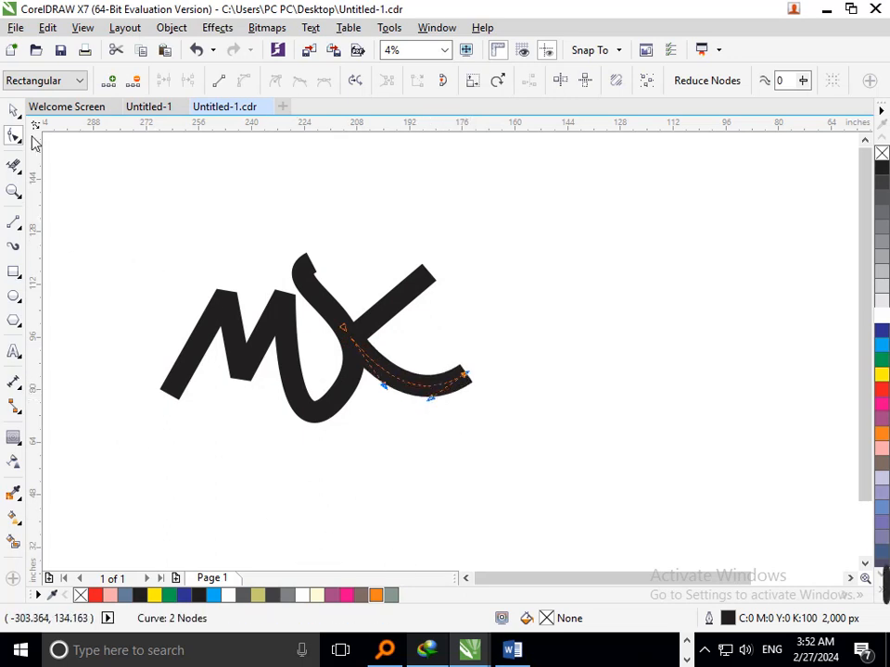
pyautogui.click(14, 110)
pyautogui.click(580, 381)
pyautogui.press('F3')
pyautogui.press('F2')
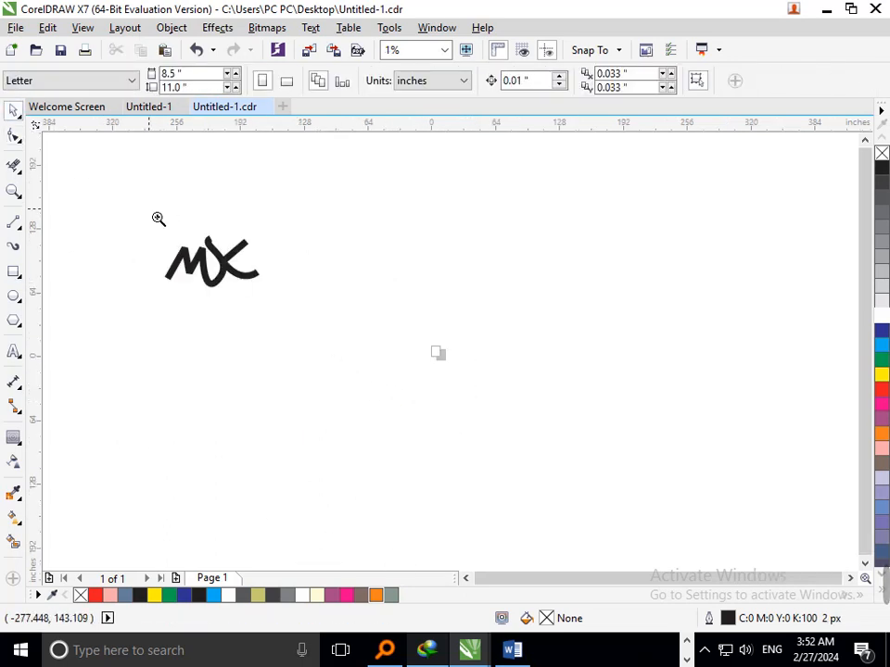
pyautogui.moveTo(156, 215); pyautogui.dragTo(323, 304)
# Step: Undo the bending of the K's lower stroke and leave nothing selected
pyautogui.hotkey('ctrl', 'z')
pyautogui.hotkey('ctrl', 'z')
pyautogui.hotkey('ctrl', 'z')
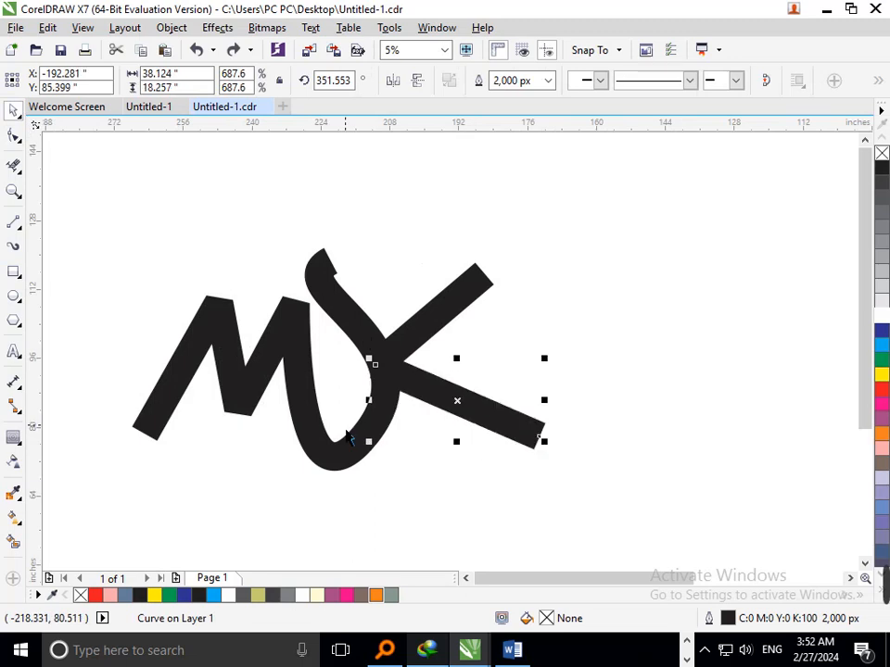
pyautogui.click(433, 431)
pyautogui.click(453, 421)
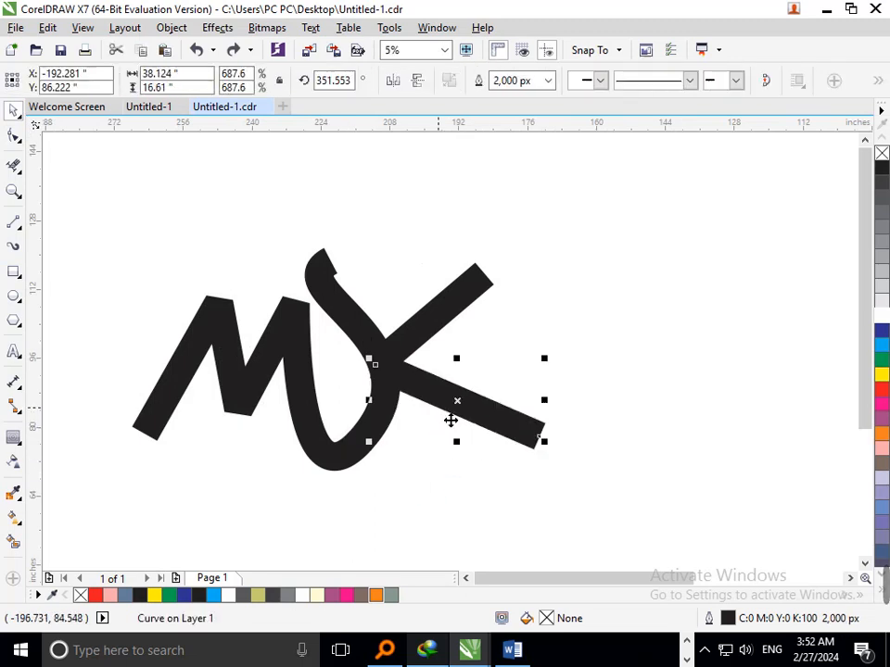
pyautogui.moveTo(454, 421); pyautogui.dragTo(450, 420)
pyautogui.click(444, 475)
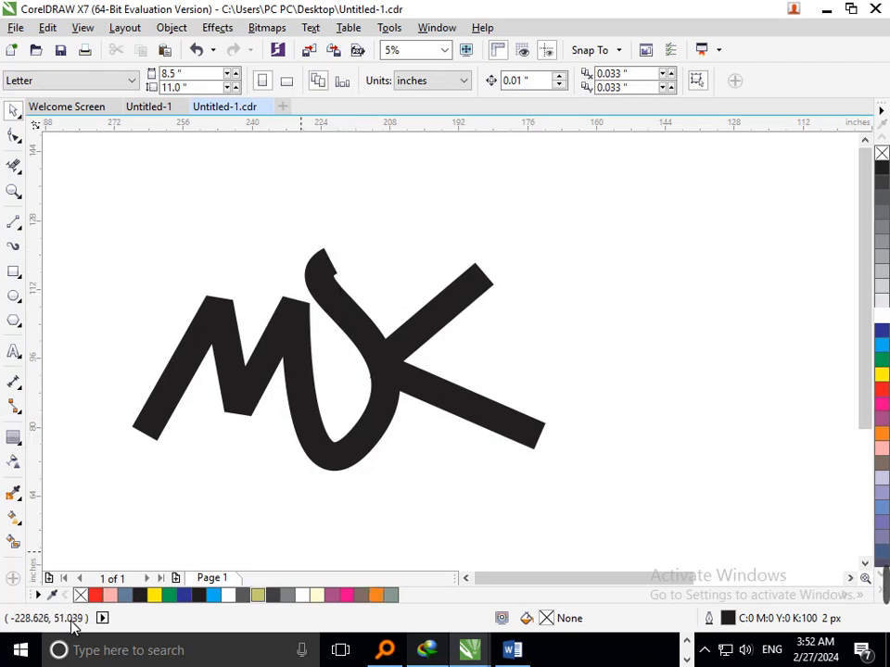
# Step: Draw a rectangle skewed into a parallelogram, about 10 by 7.9 inches, close beside the S's upper tip
pyautogui.click(15, 272)
pyautogui.moveTo(351, 234); pyautogui.dragTo(363, 290)
pyautogui.press('space')
pyautogui.click(378, 273)
pyautogui.click(427, 294)
pyautogui.press('F2')
pyautogui.moveTo(273, 205); pyautogui.dragTo(461, 308)
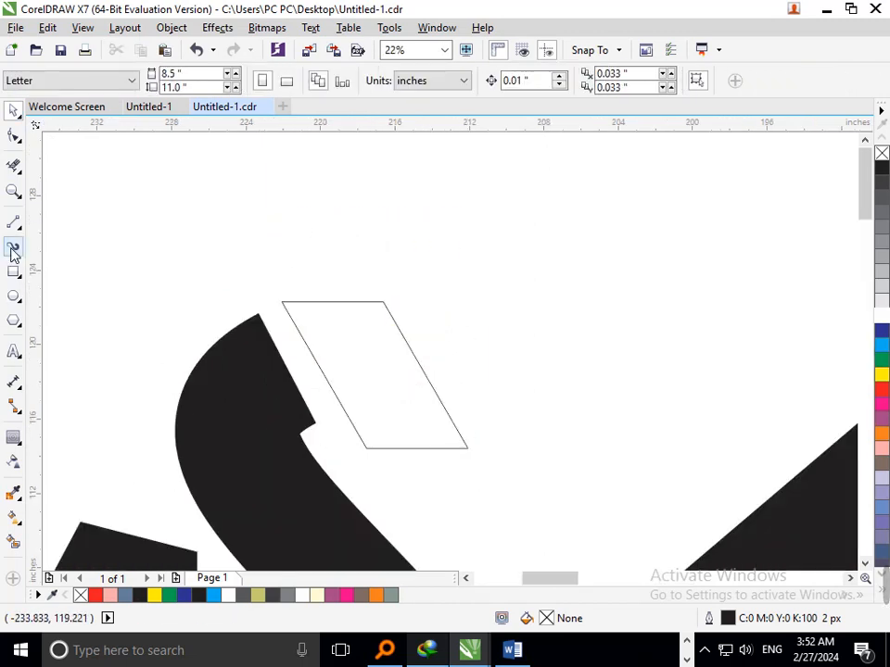
pyautogui.moveTo(387, 376)
pyautogui.mouseDown()
pyautogui.moveTo(376, 376)
pyautogui.moveTo(379, 382)
pyautogui.moveTo(376, 376)
pyautogui.mouseUp()
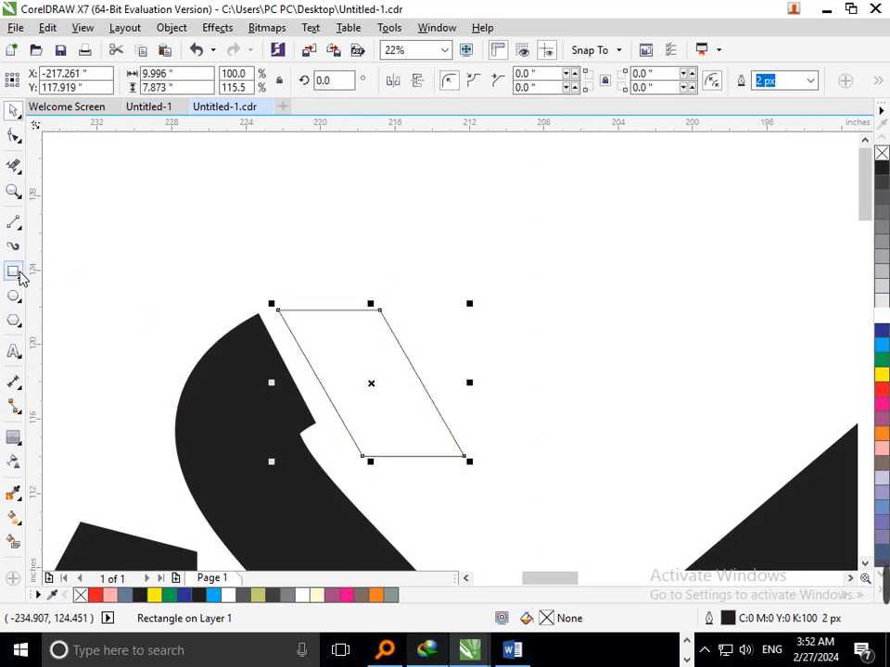
# Step: Draw a horizontal cutting line from the S tip's lower corner across the parallelogram, and trim everything below and beside it with Virtual Segment Delete
pyautogui.click(14, 222)
pyautogui.moveTo(315, 423)
pyautogui.mouseDown()
pyautogui.moveTo(484, 371)
pyautogui.moveTo(509, 398)
pyautogui.moveTo(512, 430)
pyautogui.mouseUp()
pyautogui.click(14, 167)
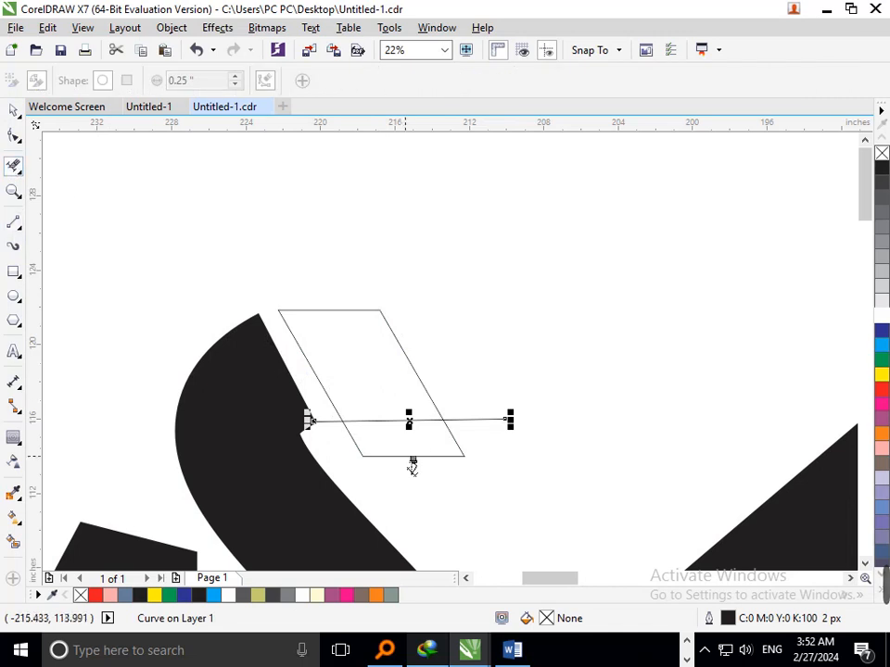
pyautogui.click(413, 459)
pyautogui.click(478, 425)
pyautogui.click(322, 424)
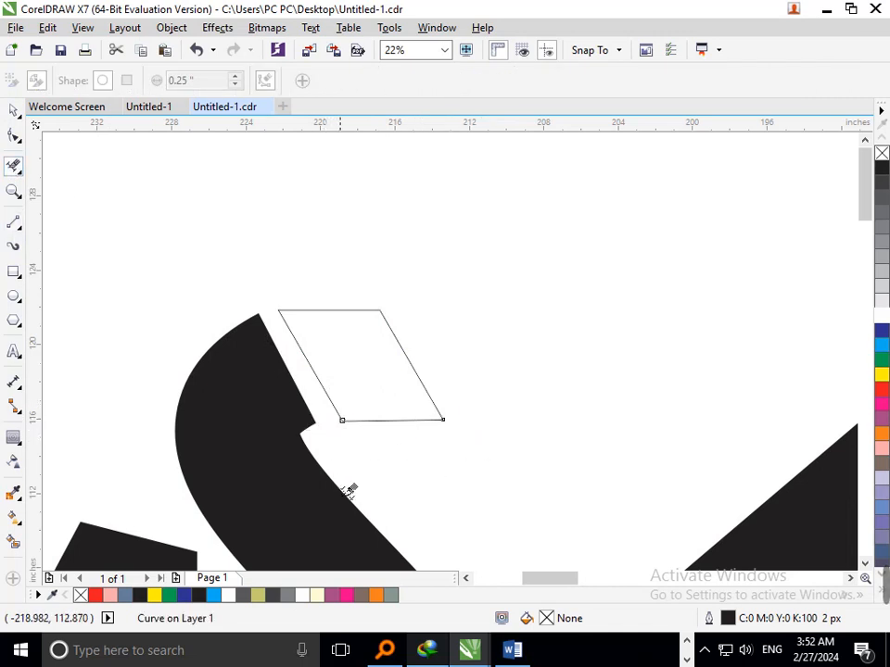
pyautogui.press('F3')
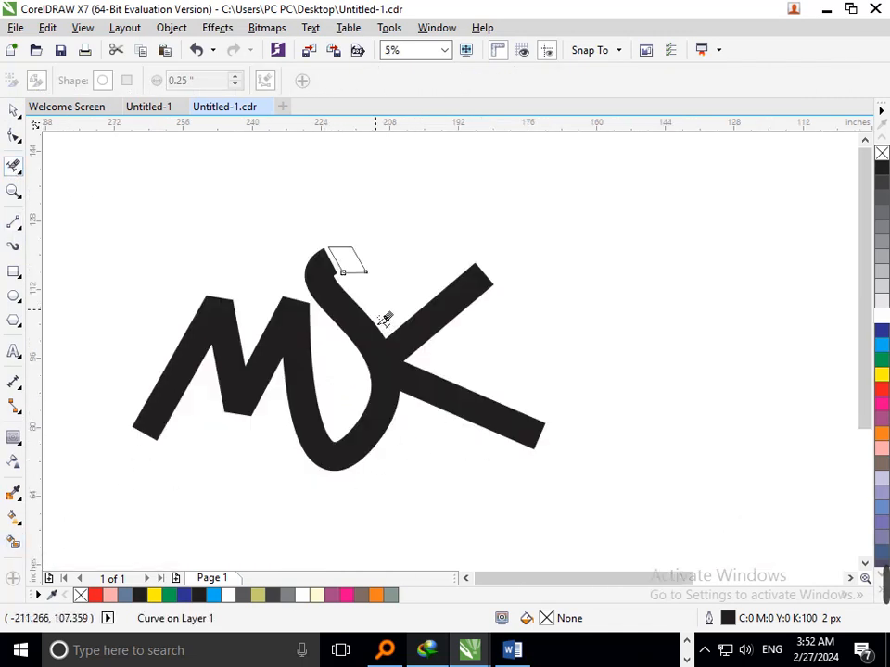
# Step: Fill the trimmed parallelogram beside the S tip with Smart Fill and color it dark blue
pyautogui.click(13, 542)
pyautogui.click(354, 271)
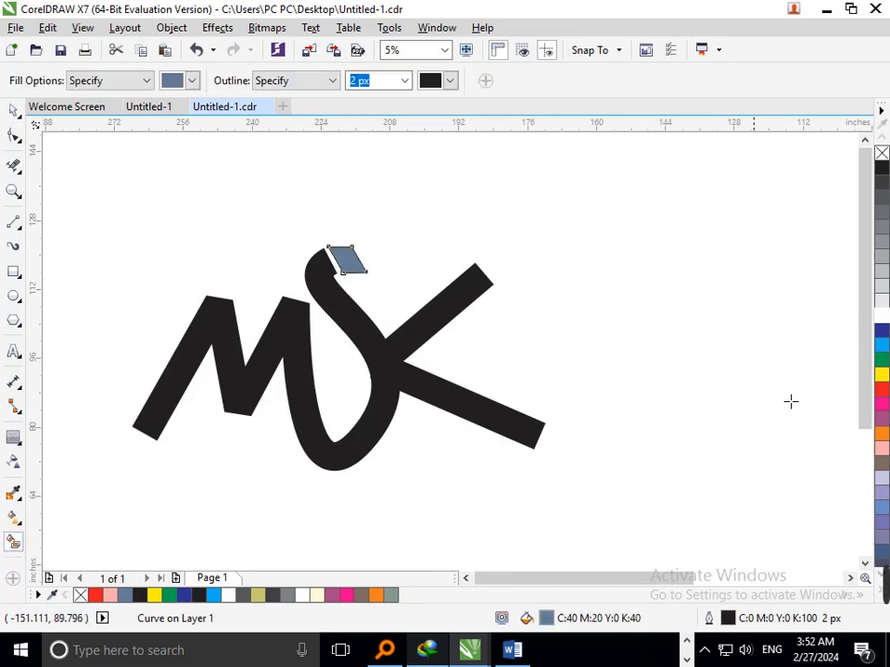
pyautogui.click(882, 330)
pyautogui.click(13, 111)
pyautogui.click(668, 353)
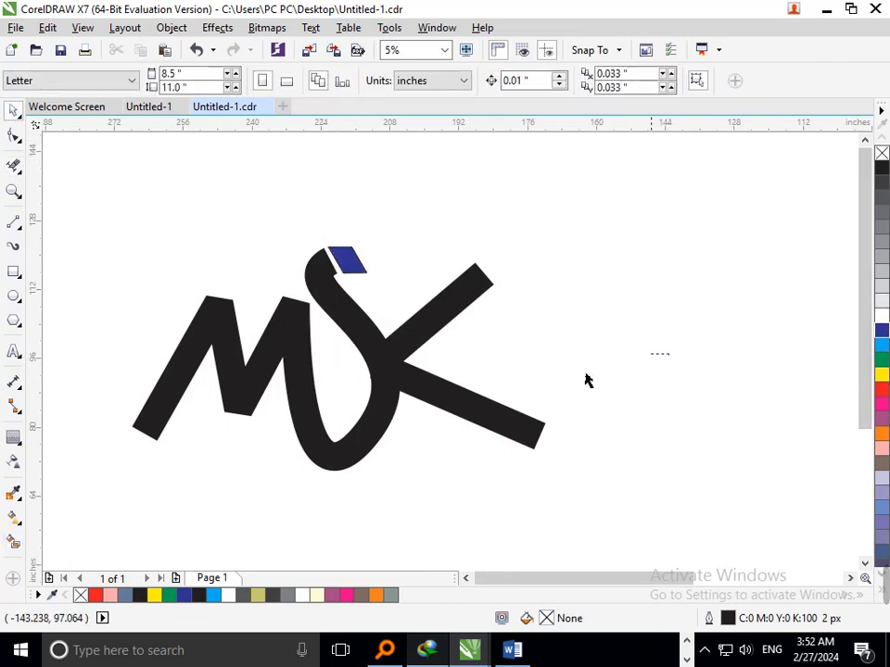
# Step: Select both K strokes and color their fill and outline purple (C:20 M:80 Y:0 K:20)
pyautogui.moveTo(506, 424); pyautogui.dragTo(575, 491)
pyautogui.hotkey('ctrl', 'z')
pyautogui.keyDown('shift'); pyautogui.click(432, 321); pyautogui.keyUp('shift')
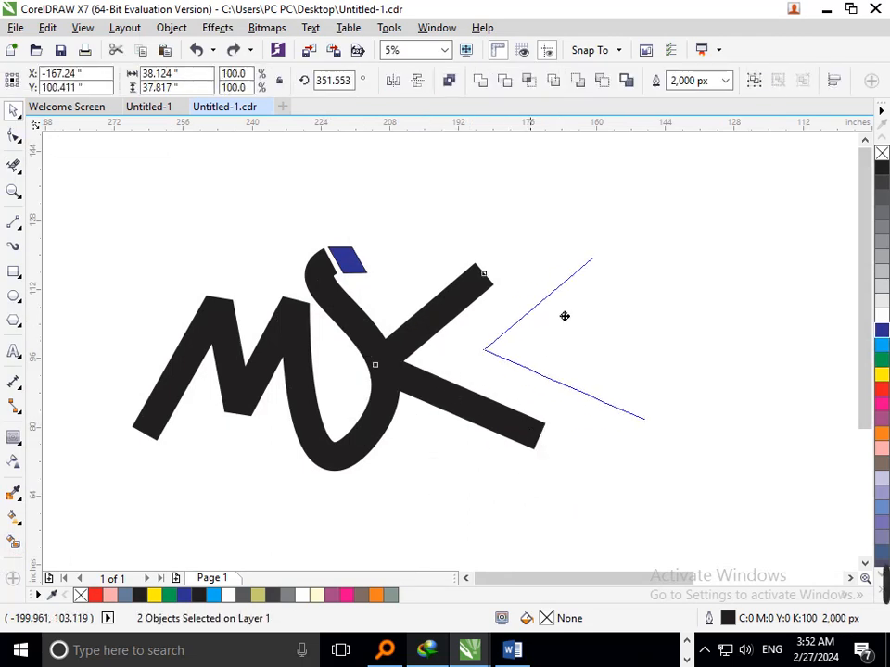
pyautogui.click(882, 420)
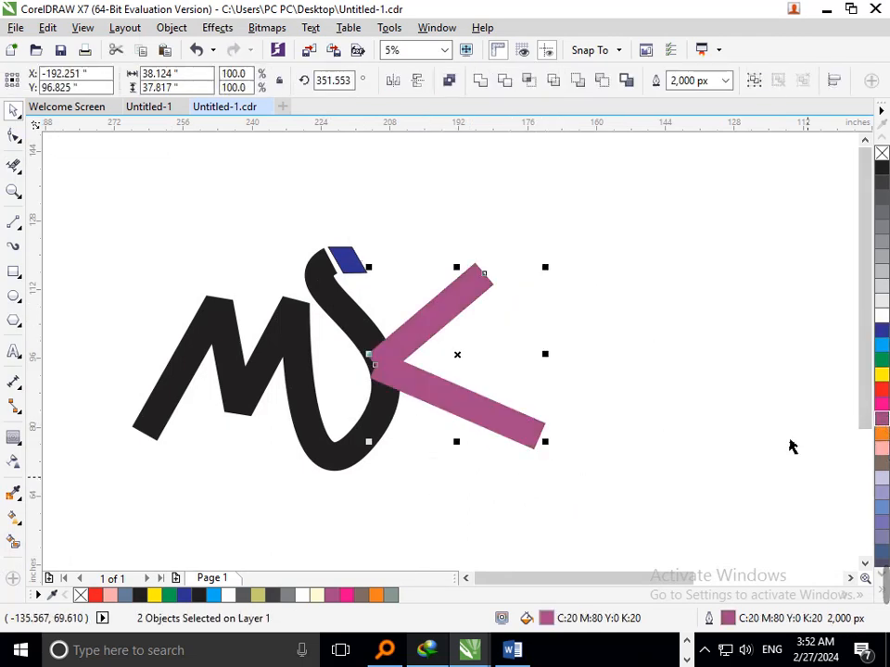
pyautogui.click(789, 445)
# Step: Color the joined M and S curve's outline green (C:100 M:0 Y:100 K:0)
pyautogui.moveTo(365, 471); pyautogui.dragTo(386, 506)
pyautogui.hotkey('ctrl', 'z')
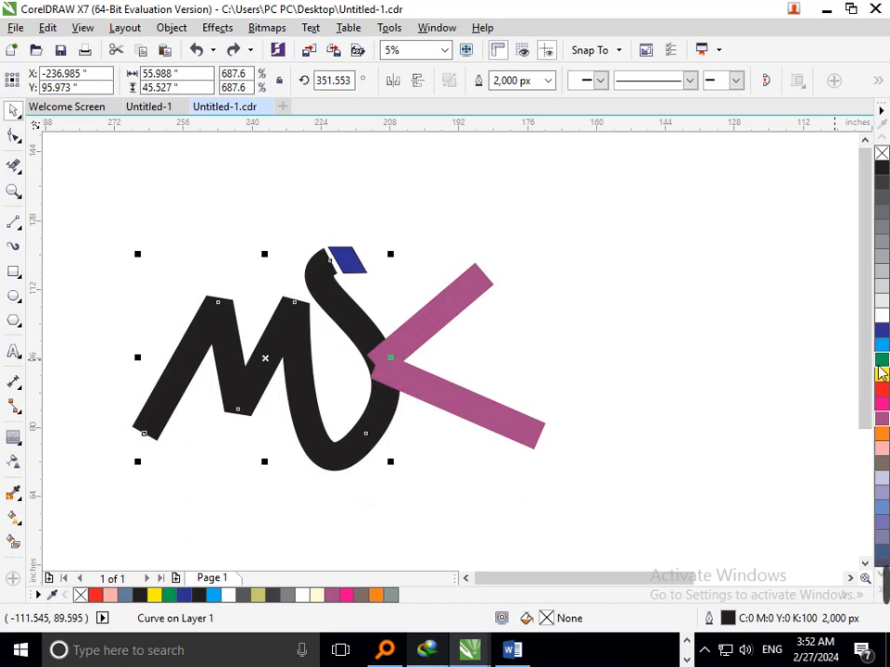
pyautogui.click(881, 372)
pyautogui.click(585, 487)
# Step: Select both K strokes and order them behind the green M and S curve
pyautogui.click(455, 391)
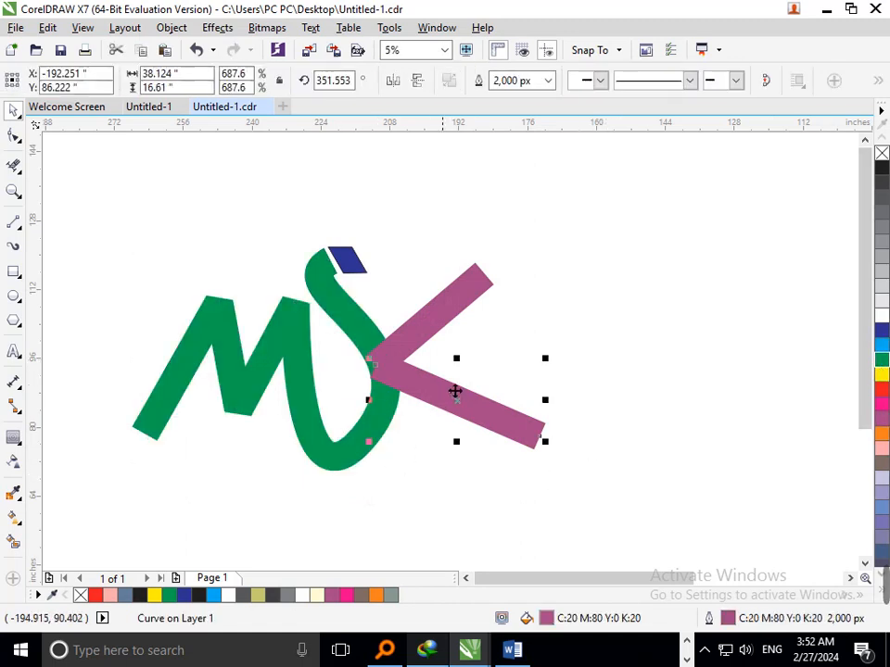
pyautogui.keyDown('shift'); pyautogui.click(454, 324); pyautogui.keyUp('shift')
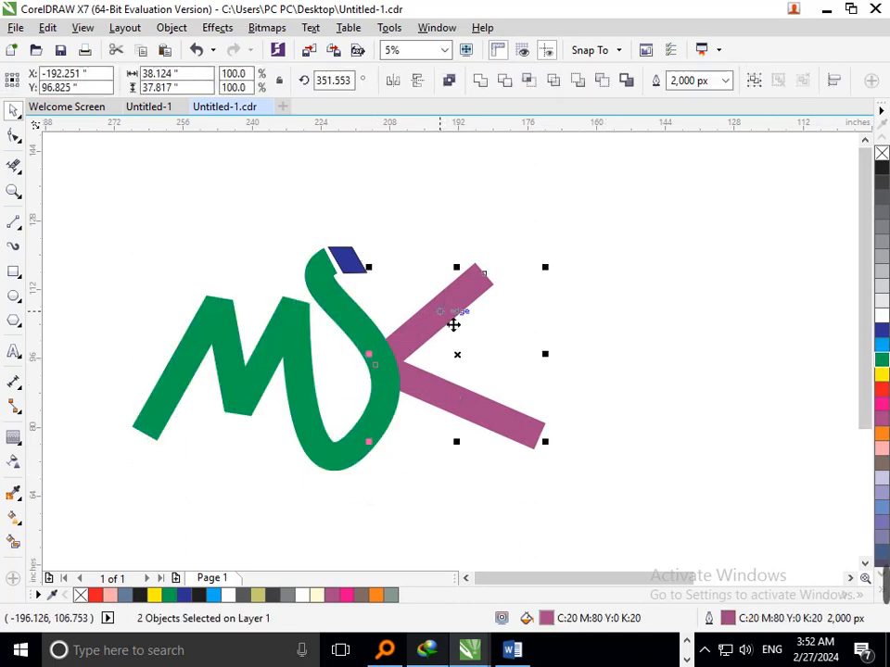
pyautogui.click(527, 339)
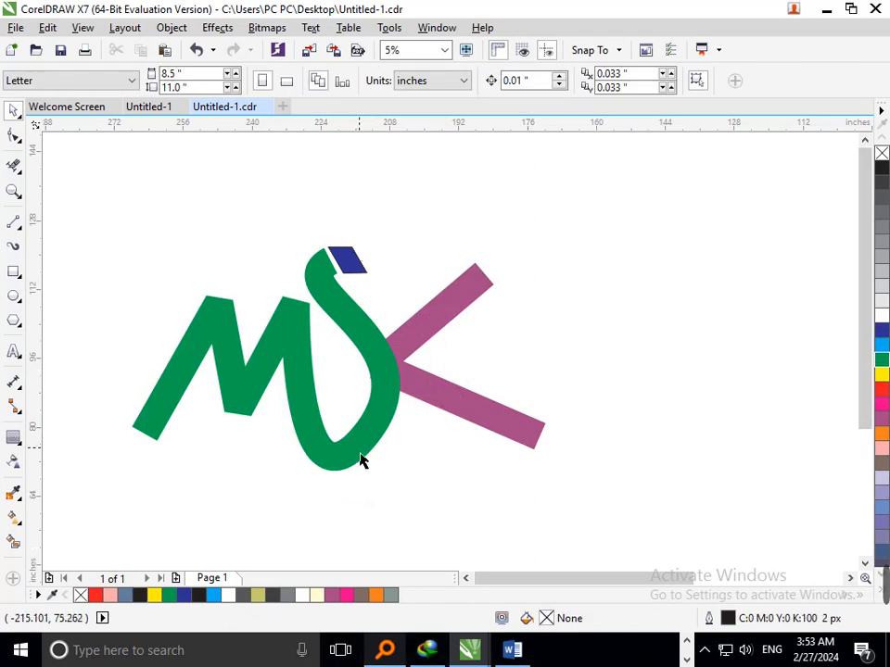
pyautogui.scroll(-3, 183, 233)
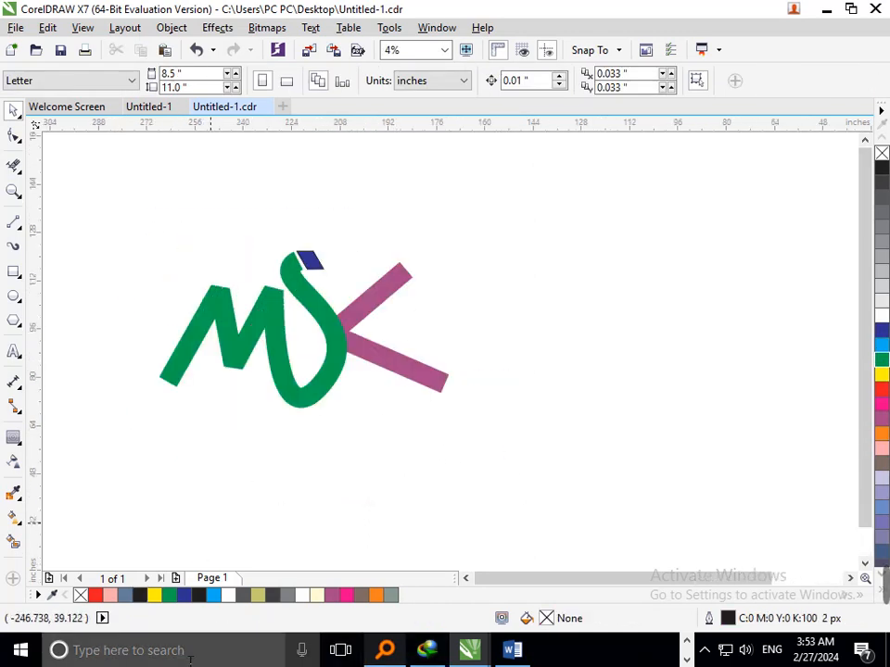
# Step: Convert the green curve's outline to an object and lower the outer corner node of the M's first leg until its foot is horizontal
pyautogui.click(185, 390)
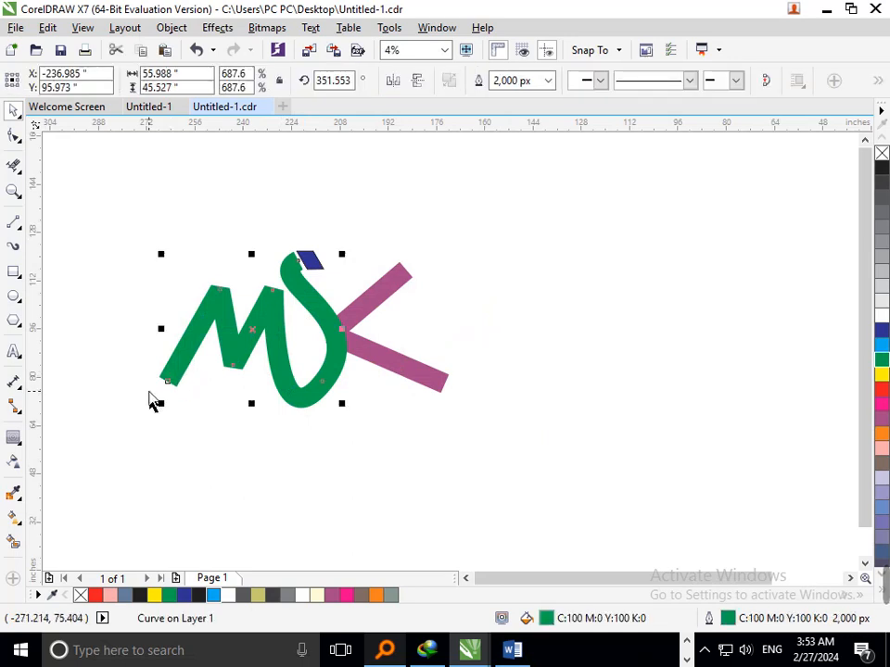
pyautogui.hotkey('ctrl', 'shift', 'q')
pyautogui.click(14, 139)
pyautogui.moveTo(124, 353); pyautogui.dragTo(264, 429)
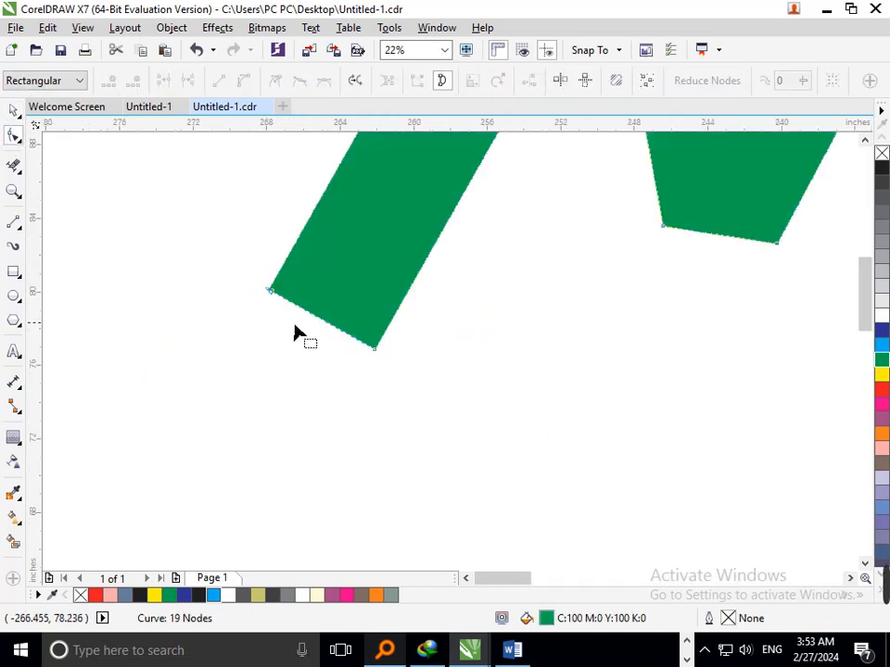
pyautogui.moveTo(271, 291)
pyautogui.mouseDown()
pyautogui.moveTo(251, 354)
pyautogui.moveTo(231, 358)
pyautogui.moveTo(245, 337)
pyautogui.moveTo(238, 345)
pyautogui.moveTo(254, 348)
pyautogui.mouseUp()
pyautogui.press('F3')
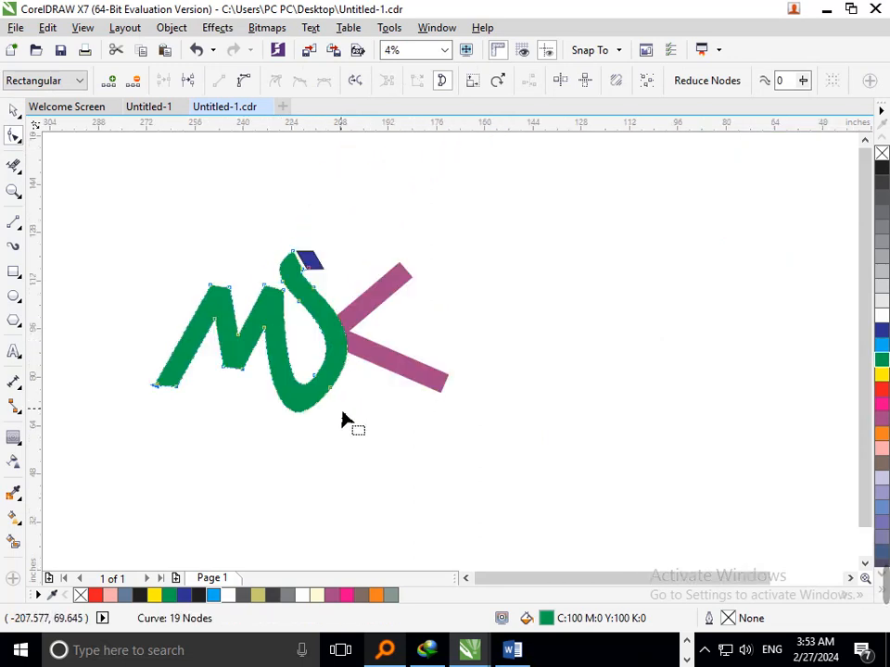
pyautogui.moveTo(132, 349); pyautogui.dragTo(246, 412)
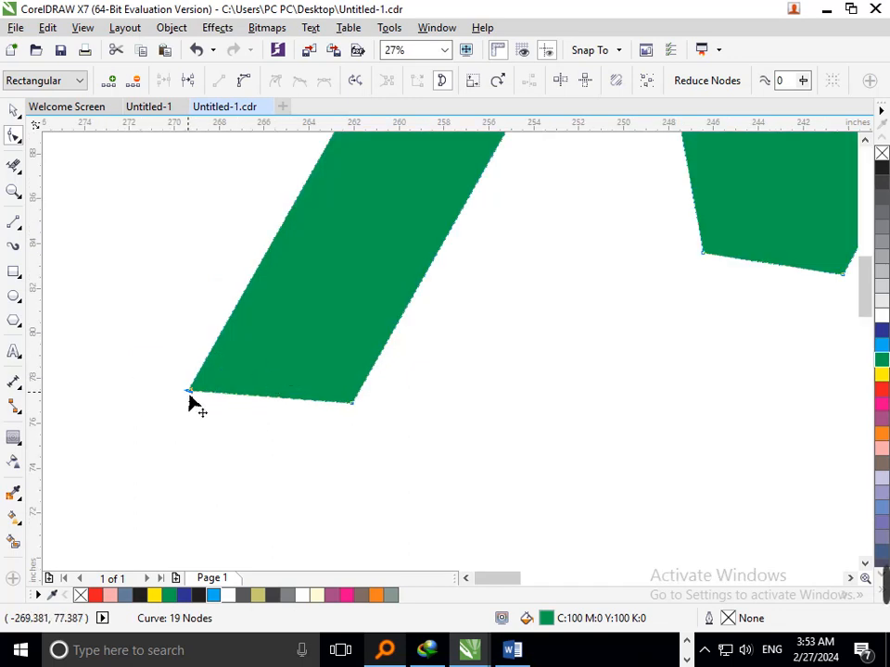
pyautogui.moveTo(189, 397); pyautogui.dragTo(179, 413)
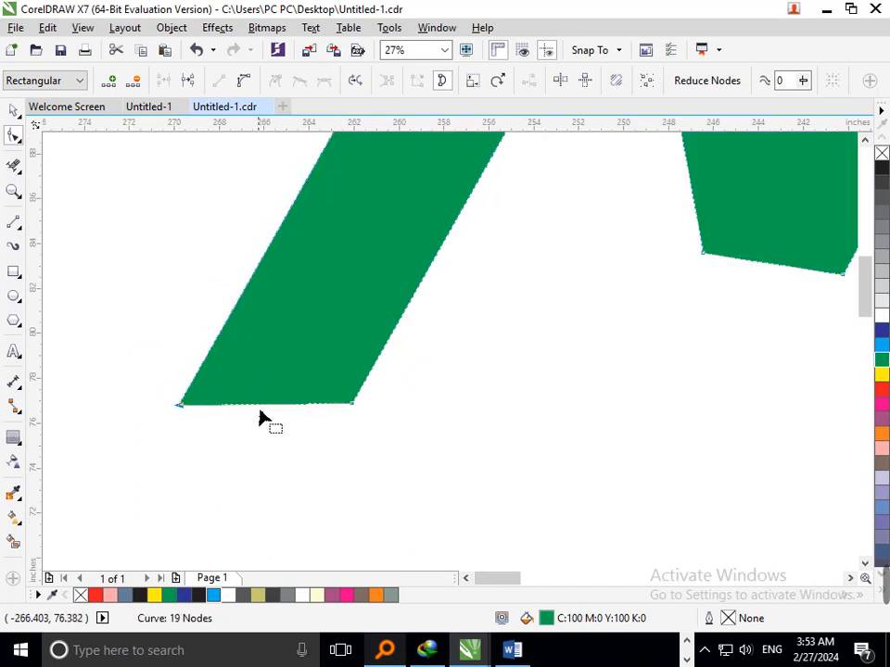
pyautogui.press('F3')
# Step: Convert the lower K stroke's outline to an object and pull its two outer corner nodes apart to form a wide wedge
pyautogui.click(441, 395)
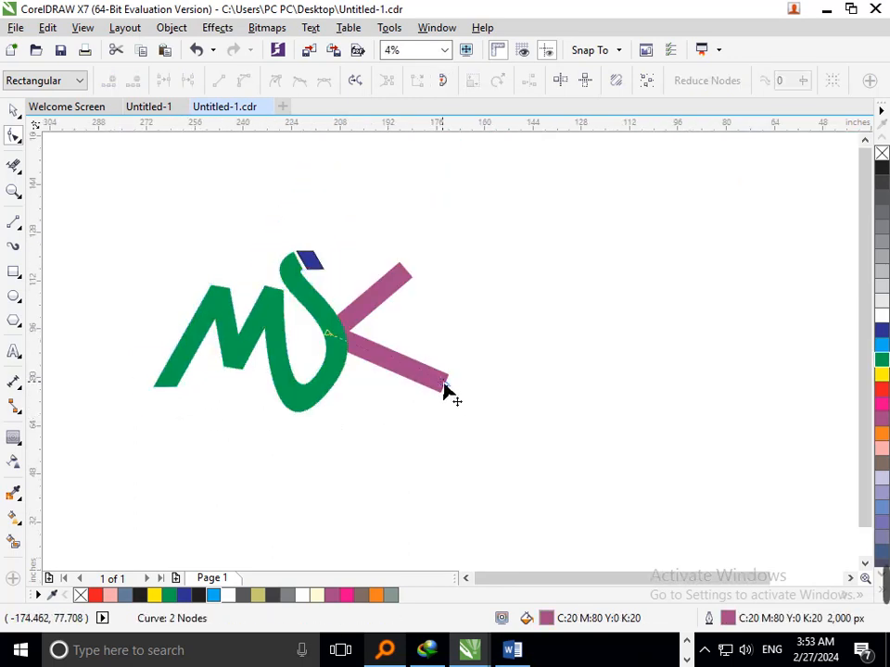
pyautogui.click(443, 391)
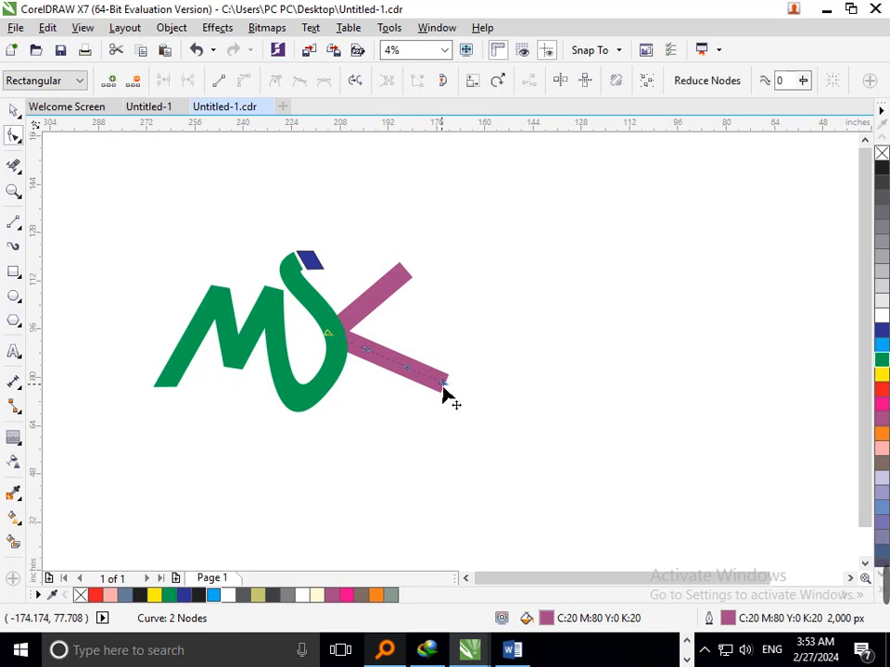
pyautogui.click(451, 414)
pyautogui.moveTo(444, 405); pyautogui.dragTo(423, 426)
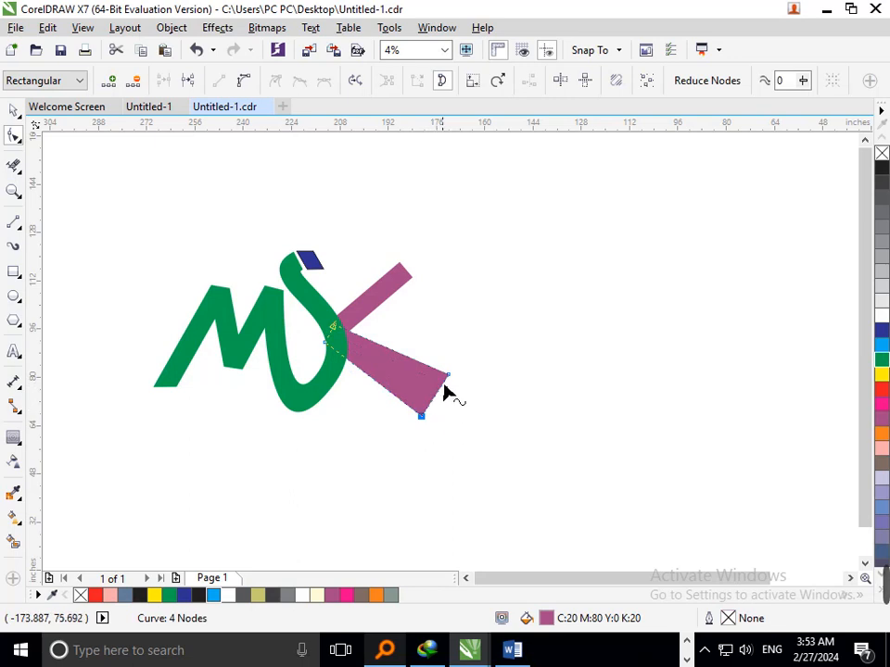
pyautogui.moveTo(447, 378); pyautogui.dragTo(436, 336)
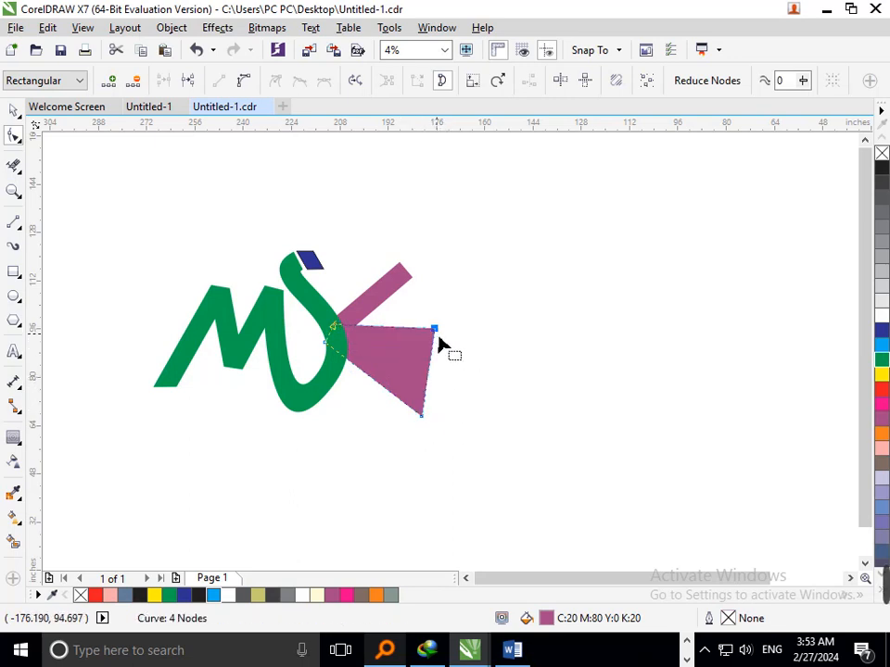
# Step: Convert the upper K stroke's outline to an object and pull its upper outer corner node up to flare the end
pyautogui.click(385, 309)
pyautogui.click(408, 275)
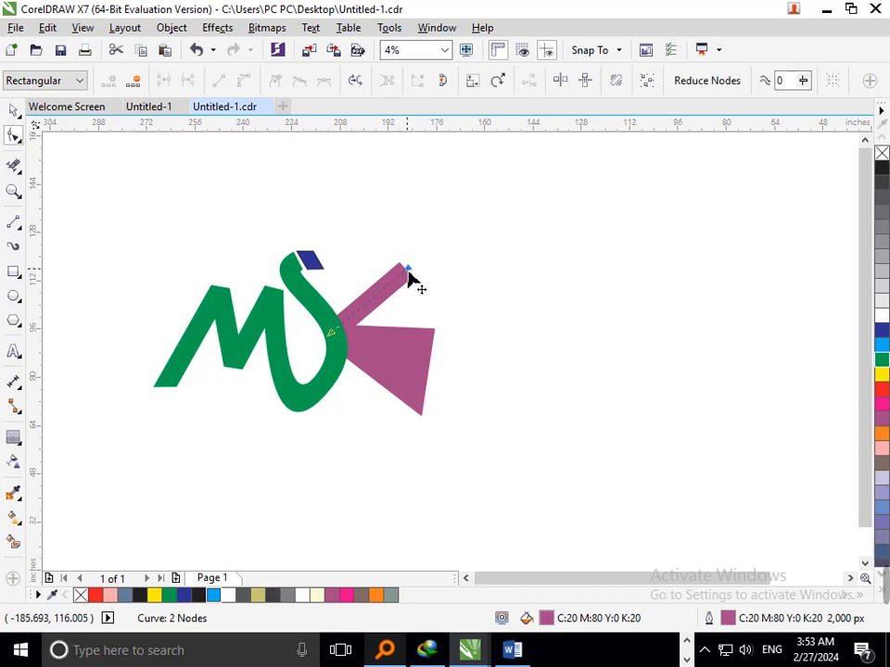
pyautogui.moveTo(398, 268); pyautogui.dragTo(372, 228)
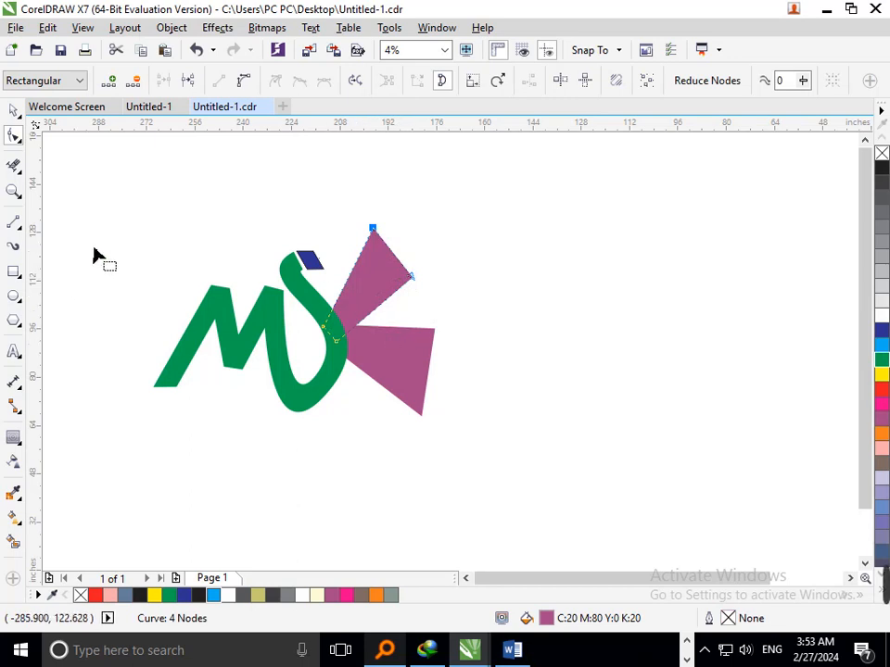
# Step: Fill both K wedges with the dark blue of the S accent, leaving nothing selected
pyautogui.click(14, 110)
pyautogui.click(425, 375)
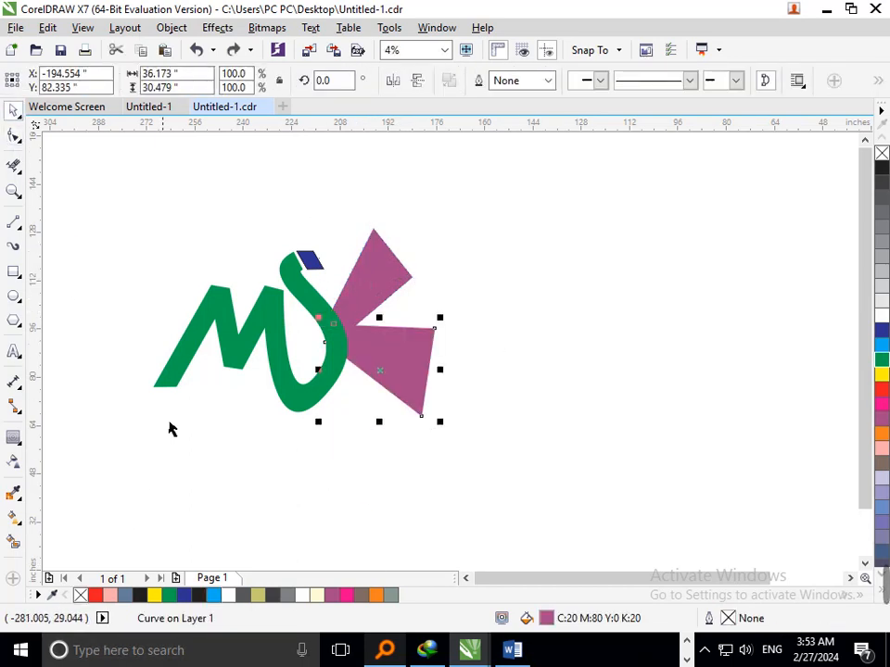
pyautogui.click(882, 331)
pyautogui.click(374, 313)
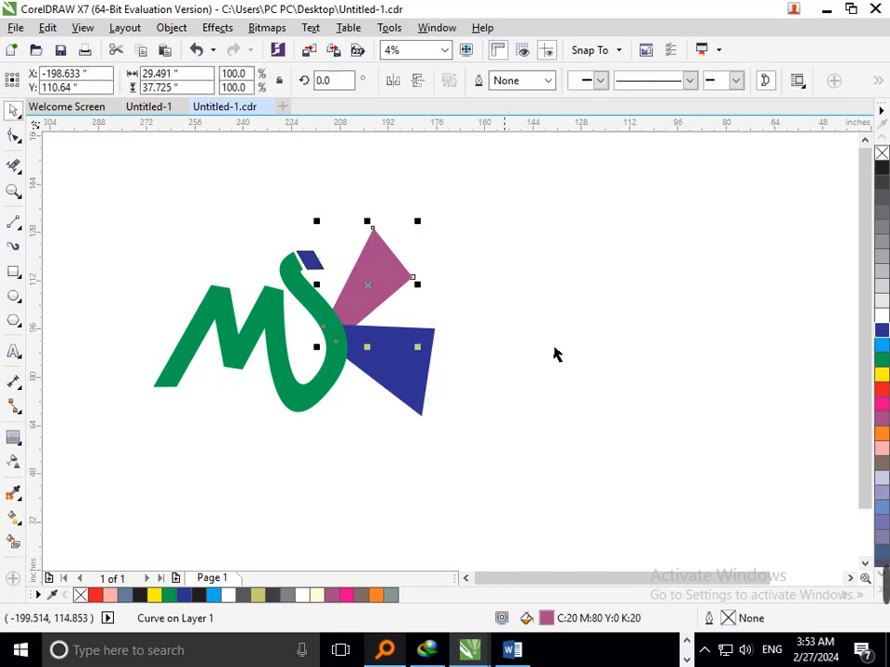
pyautogui.click(882, 316)
pyautogui.click(883, 332)
pyautogui.click(595, 464)
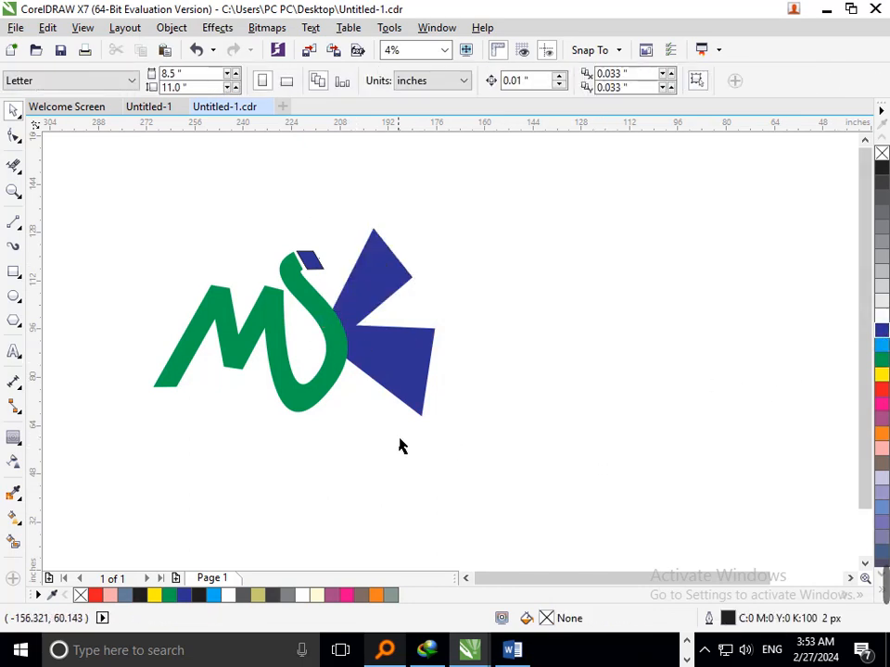
pyautogui.moveTo(109, 251); pyautogui.dragTo(471, 453)
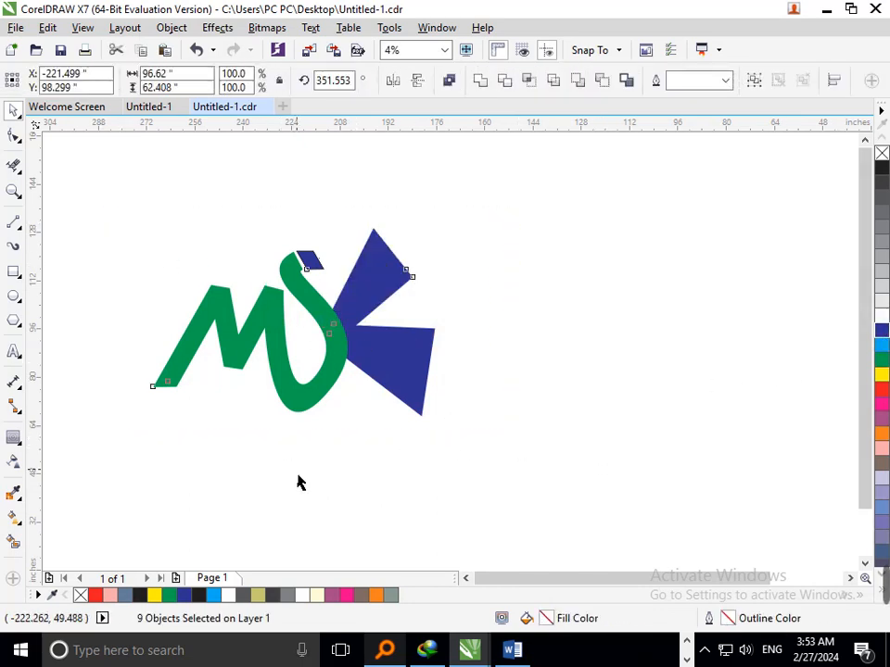
pyautogui.click(143, 411)
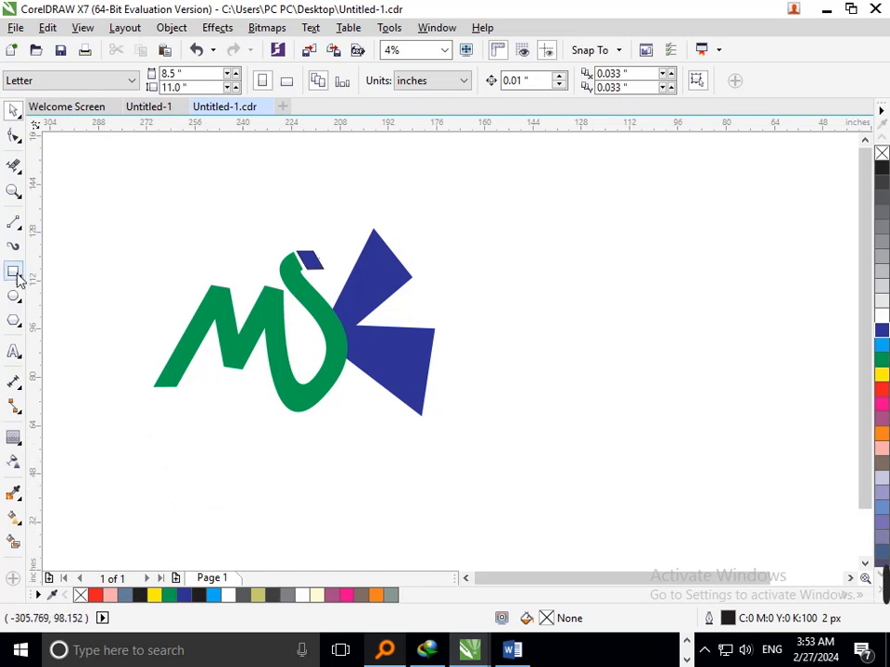
# Step: Draw a zigzag of crossing 2-Point Lines from the M's foot below the monogram, ending with a horizontal line about 41 inches long
pyautogui.click(19, 227)
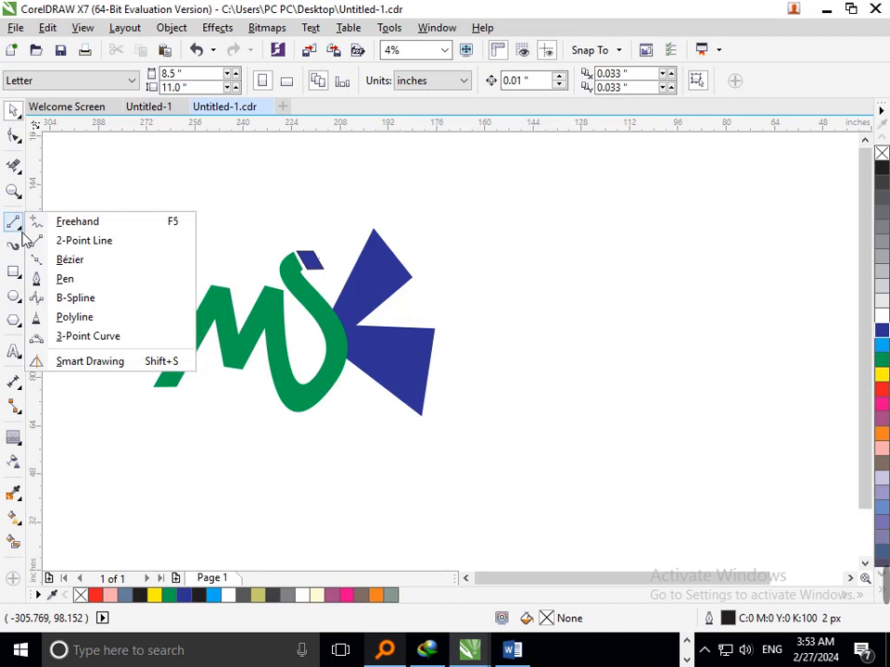
pyautogui.click(70, 238)
pyautogui.moveTo(167, 373)
pyautogui.mouseDown()
pyautogui.moveTo(168, 424)
pyautogui.moveTo(197, 475)
pyautogui.moveTo(213, 439)
pyautogui.moveTo(205, 430)
pyautogui.moveTo(250, 491)
pyautogui.moveTo(245, 482)
pyautogui.mouseUp()
pyautogui.moveTo(224, 478)
pyautogui.mouseDown()
pyautogui.moveTo(276, 444)
pyautogui.moveTo(272, 428)
pyautogui.moveTo(284, 487)
pyautogui.moveTo(291, 479)
pyautogui.mouseUp()
pyautogui.moveTo(269, 480)
pyautogui.mouseDown()
pyautogui.moveTo(323, 448)
pyautogui.moveTo(320, 438)
pyautogui.mouseUp()
pyautogui.moveTo(301, 441)
pyautogui.mouseDown()
pyautogui.moveTo(356, 506)
pyautogui.moveTo(344, 491)
pyautogui.mouseUp()
pyautogui.moveTo(329, 480)
pyautogui.mouseDown()
pyautogui.moveTo(360, 461)
pyautogui.moveTo(481, 478)
pyautogui.moveTo(477, 468)
pyautogui.mouseUp()
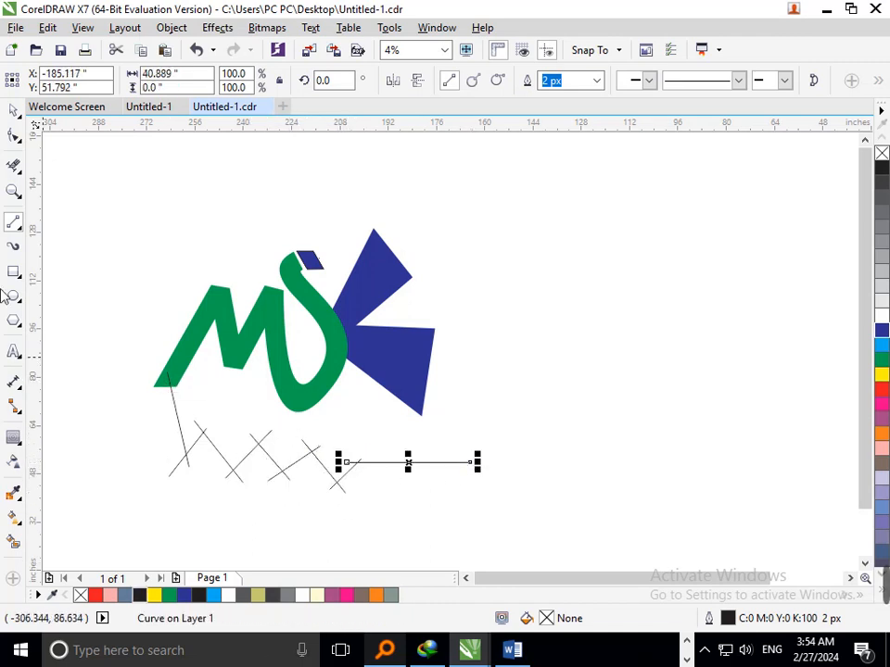
# Step: Trim the overhanging line ends at the crossings in the first half of the zigzag with Virtual Segment Delete
pyautogui.click(18, 171)
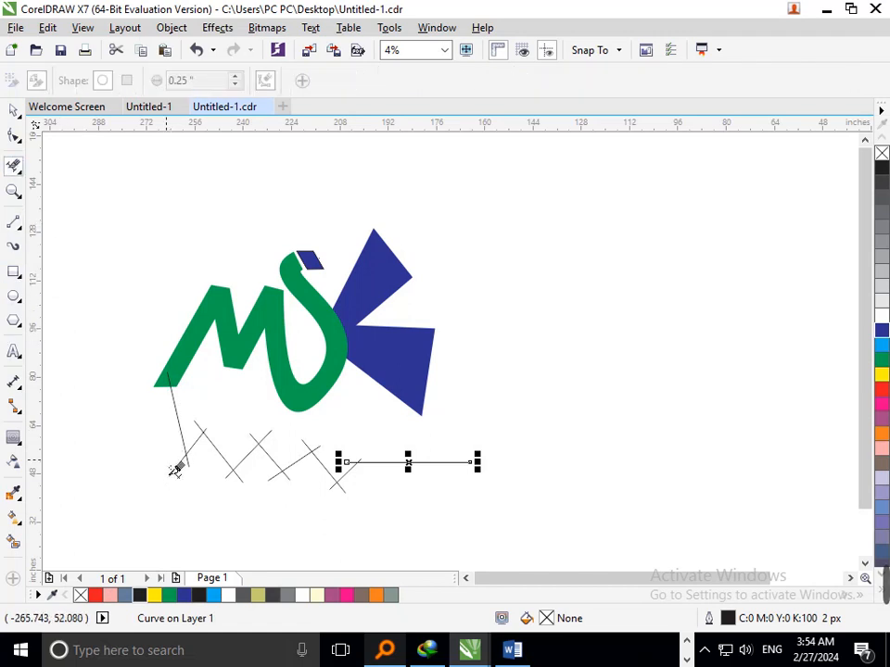
pyautogui.scroll(3, 264, 492)
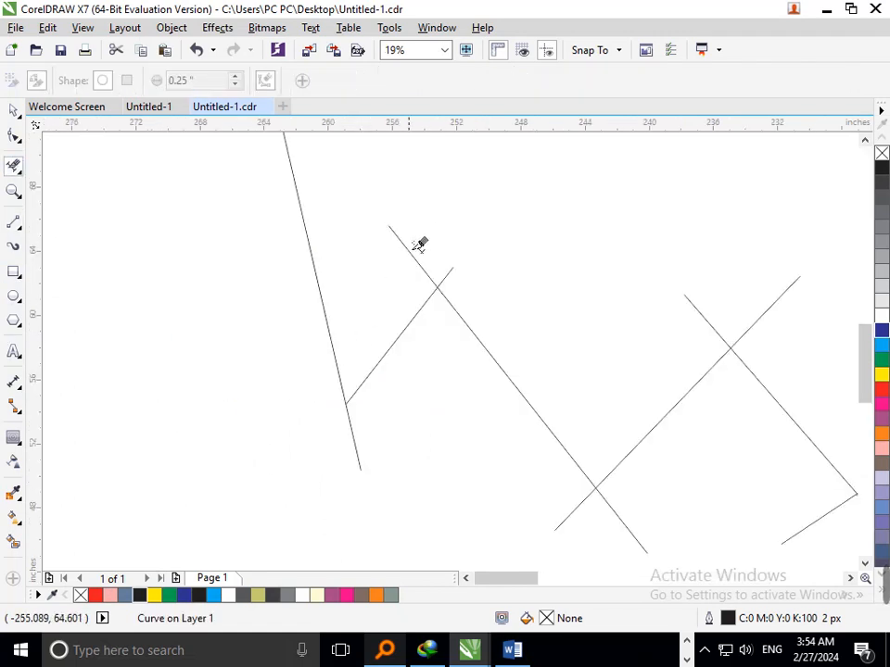
pyautogui.moveTo(418, 244)
pyautogui.mouseDown()
pyautogui.moveTo(417, 314)
pyautogui.moveTo(475, 277)
pyautogui.mouseUp()
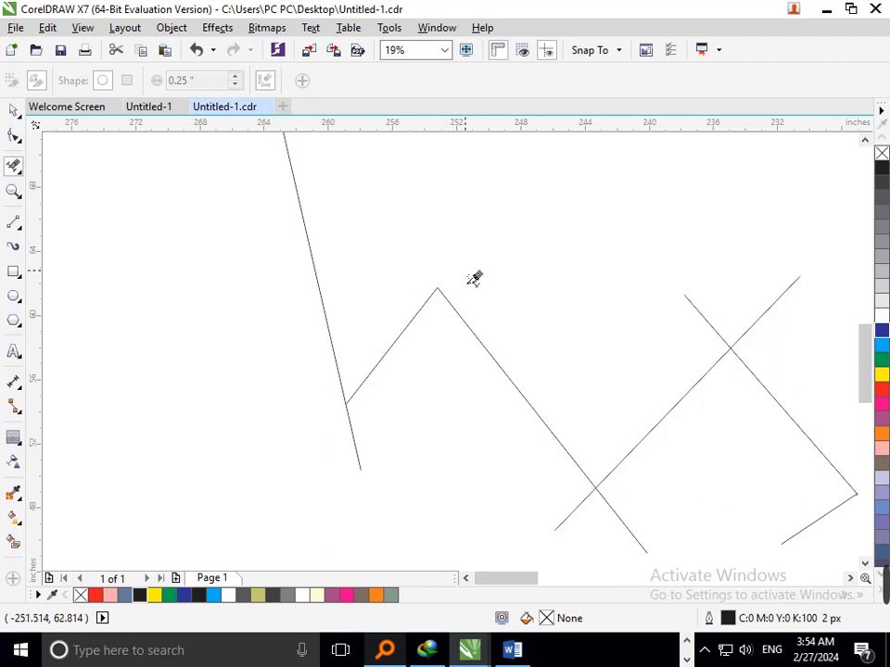
pyautogui.moveTo(386, 431); pyautogui.dragTo(508, 407)
pyautogui.scroll(-3, 367, 441)
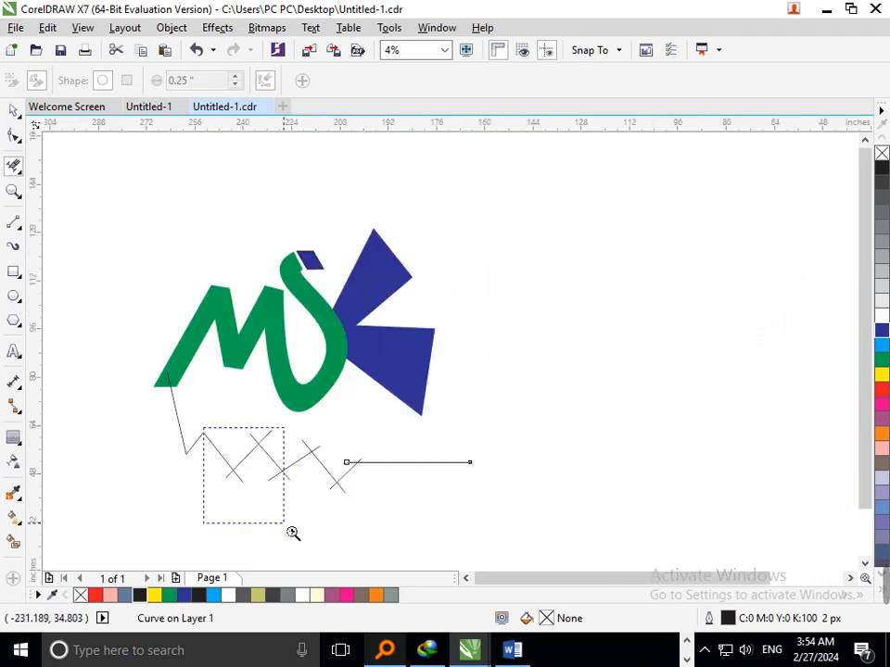
pyautogui.scroll(3, 293, 534)
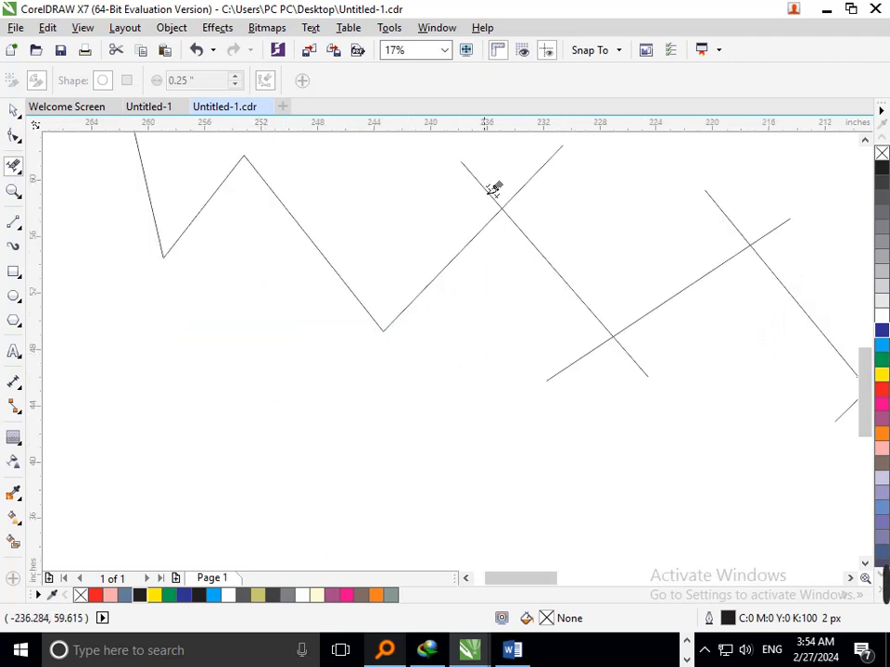
pyautogui.moveTo(494, 189); pyautogui.dragTo(502, 189)
pyautogui.scroll(-3, 503, 259)
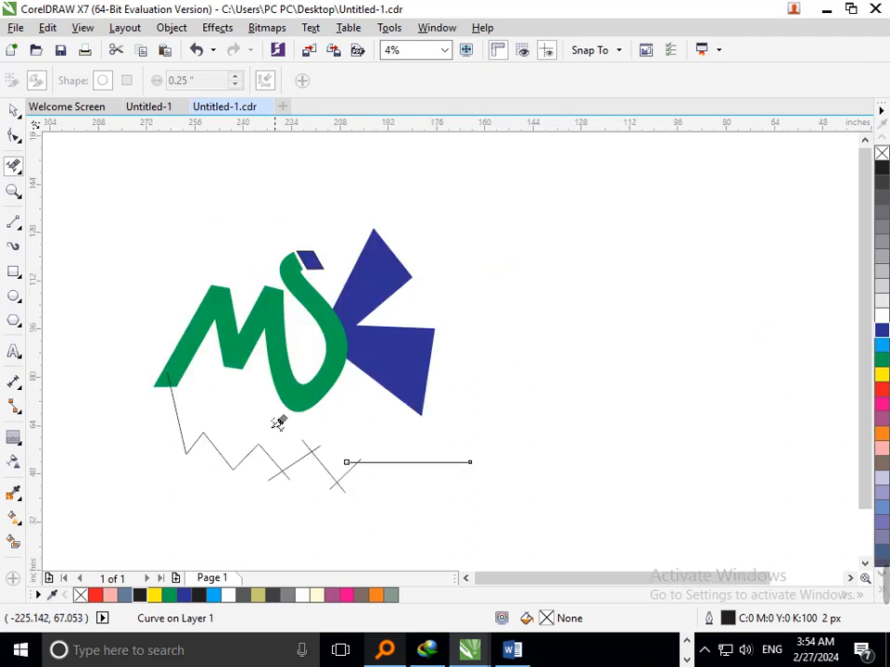
# Step: Trim the remaining overhanging line ends up to the horizontal line, leaving clean zigzag corners
pyautogui.scroll(3, 278, 423)
pyautogui.moveTo(323, 375); pyautogui.dragTo(298, 363)
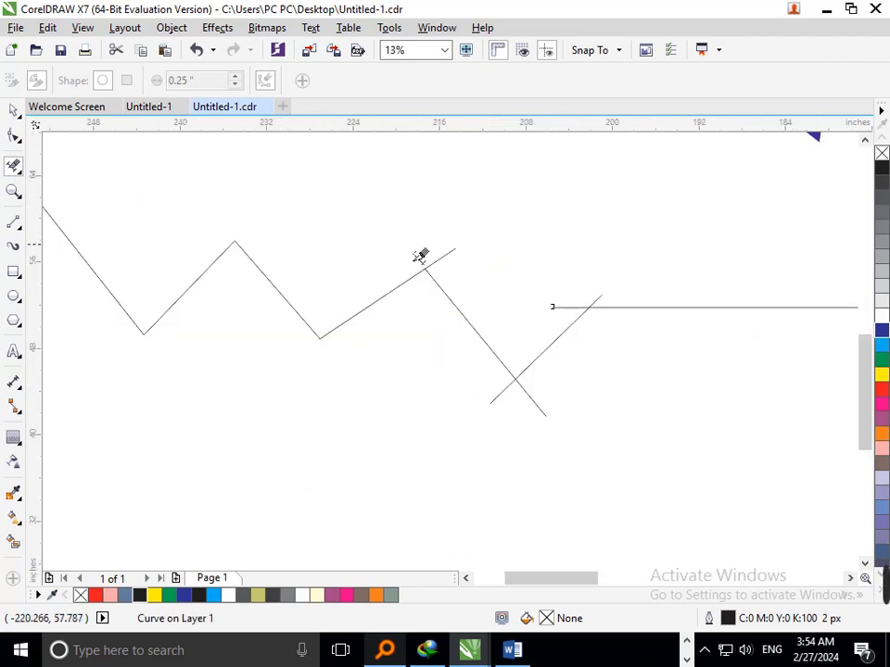
pyautogui.moveTo(419, 257)
pyautogui.mouseDown()
pyautogui.moveTo(453, 255)
pyautogui.moveTo(486, 272)
pyautogui.mouseUp()
pyautogui.moveTo(592, 299); pyautogui.dragTo(564, 319)
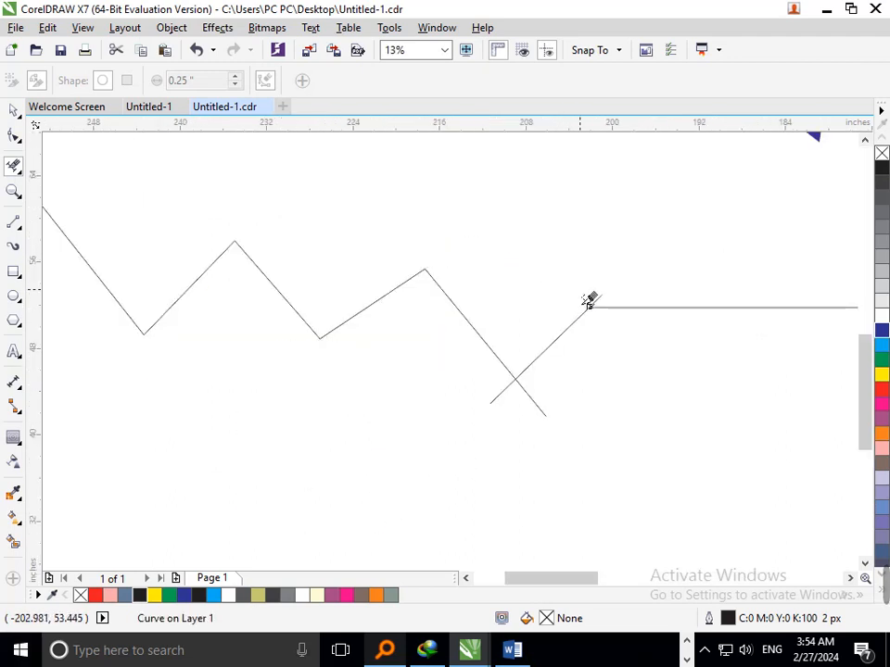
pyautogui.moveTo(575, 371)
pyautogui.mouseDown()
pyautogui.moveTo(532, 426)
pyautogui.moveTo(521, 423)
pyautogui.mouseUp()
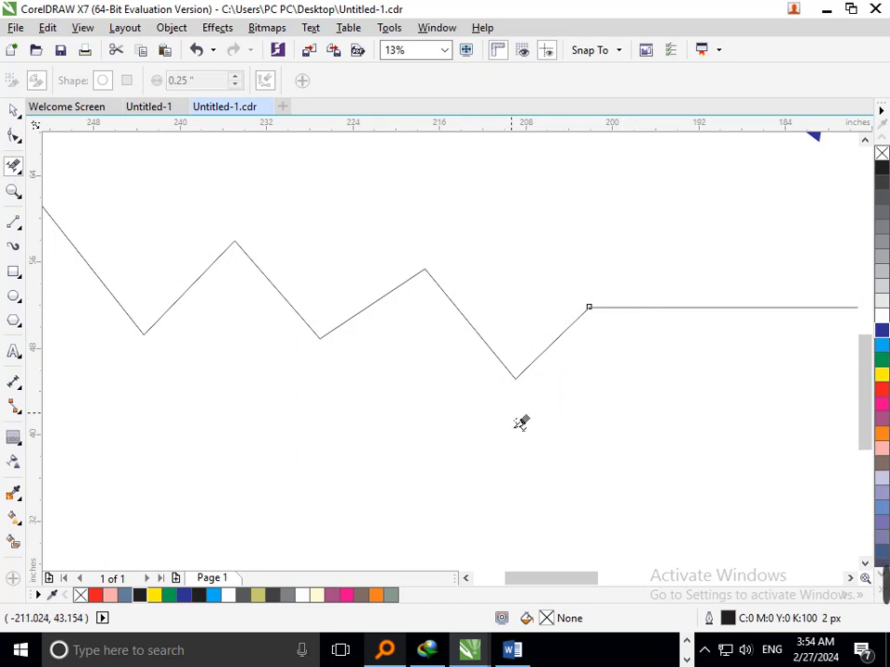
pyautogui.scroll(-3, 521, 423)
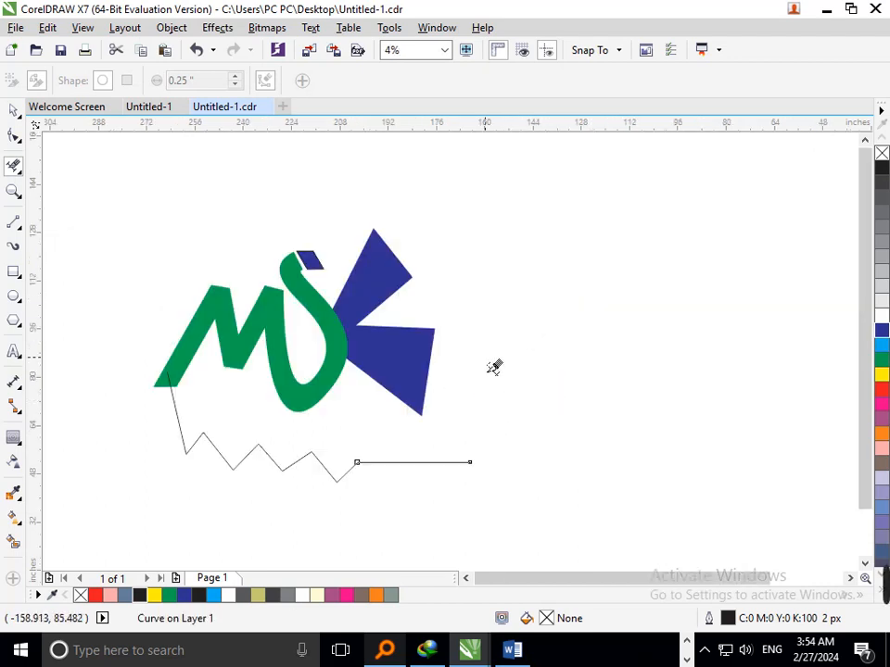
# Step: Select all the zigzag lines below the monogram and set their outline width to 200 px
pyautogui.click(13, 109)
pyautogui.click(87, 321)
pyautogui.moveTo(182, 447); pyautogui.dragTo(109, 476)
pyautogui.hotkey('ctrl', 'z')
pyautogui.moveTo(506, 519); pyautogui.dragTo(214, 374)
pyautogui.click(683, 82)
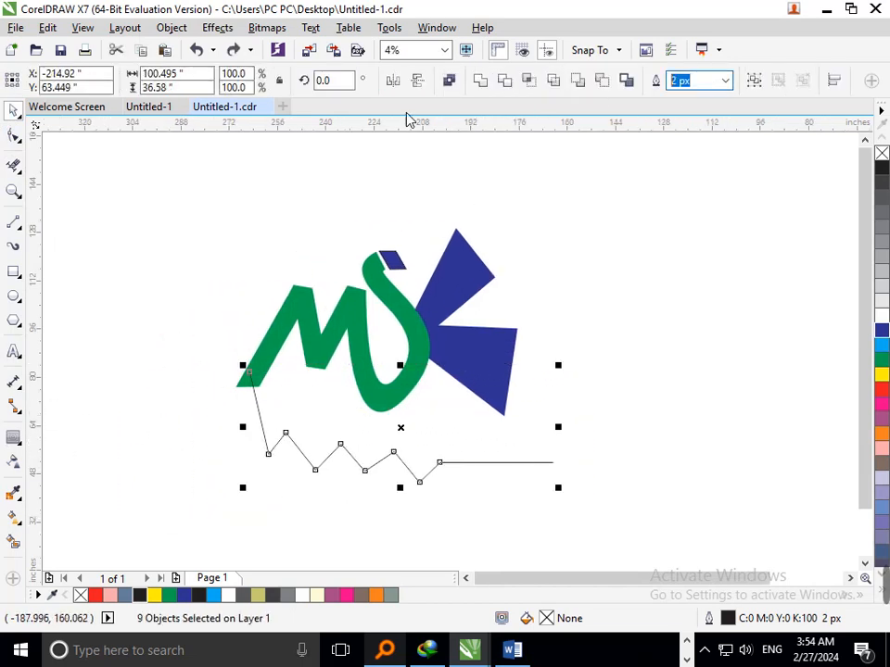
pyautogui.write('200')
pyautogui.press('Return')
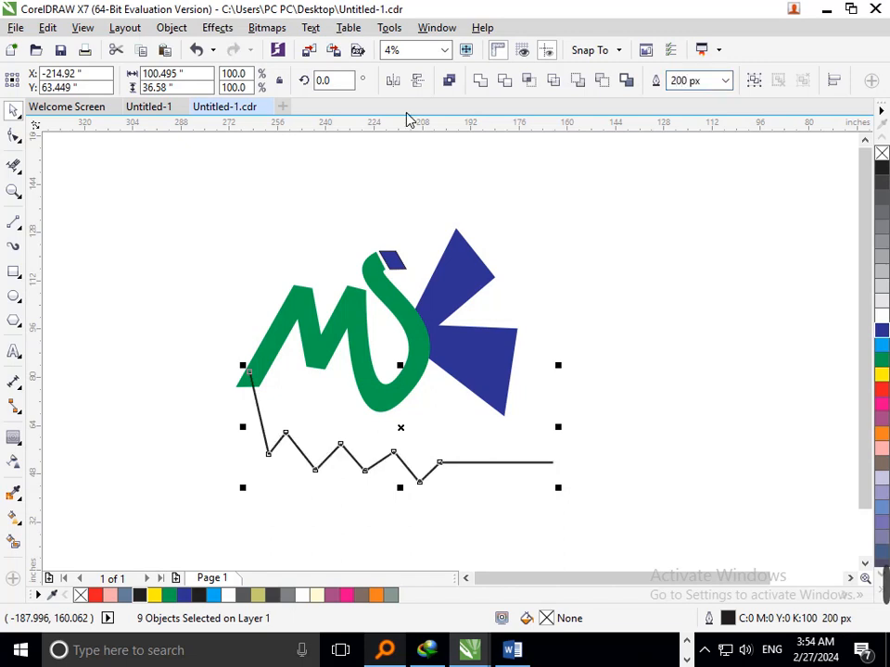
# Step: Reselect all the zigzag lines and set their outline width to 2,000 px
pyautogui.click(685, 81)
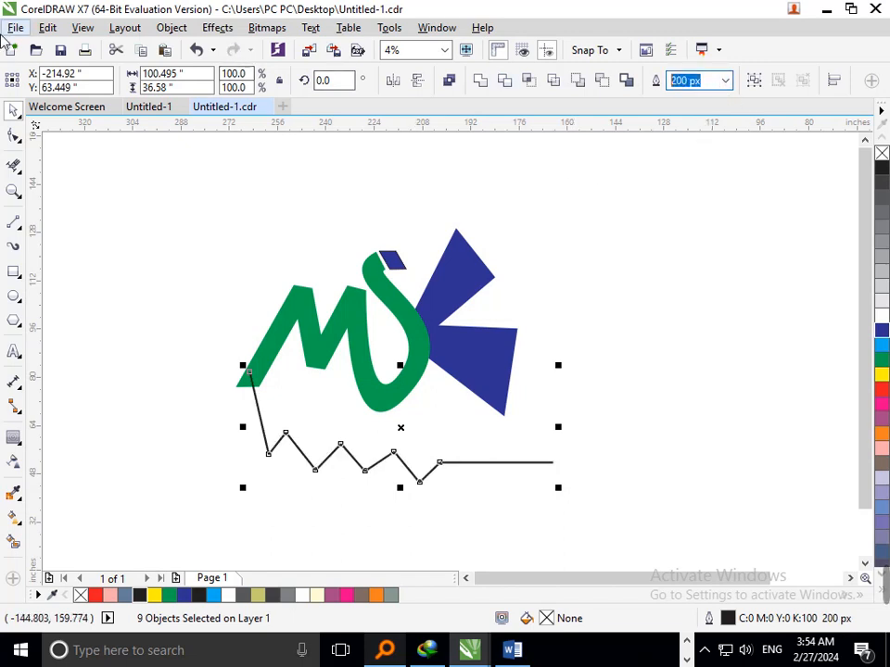
pyautogui.write('2')
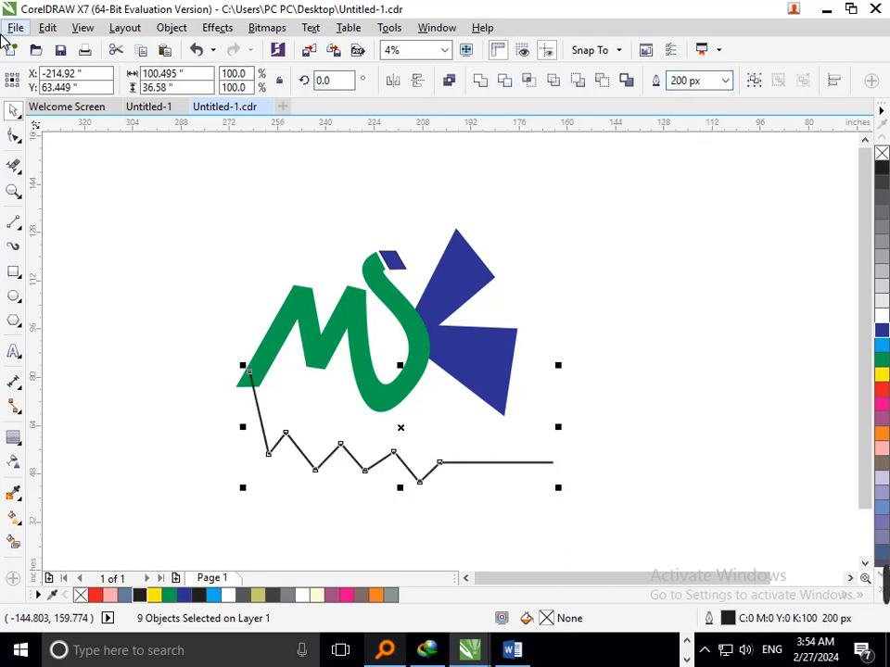
pyautogui.moveTo(613, 536); pyautogui.dragTo(152, 375)
pyautogui.click(709, 80)
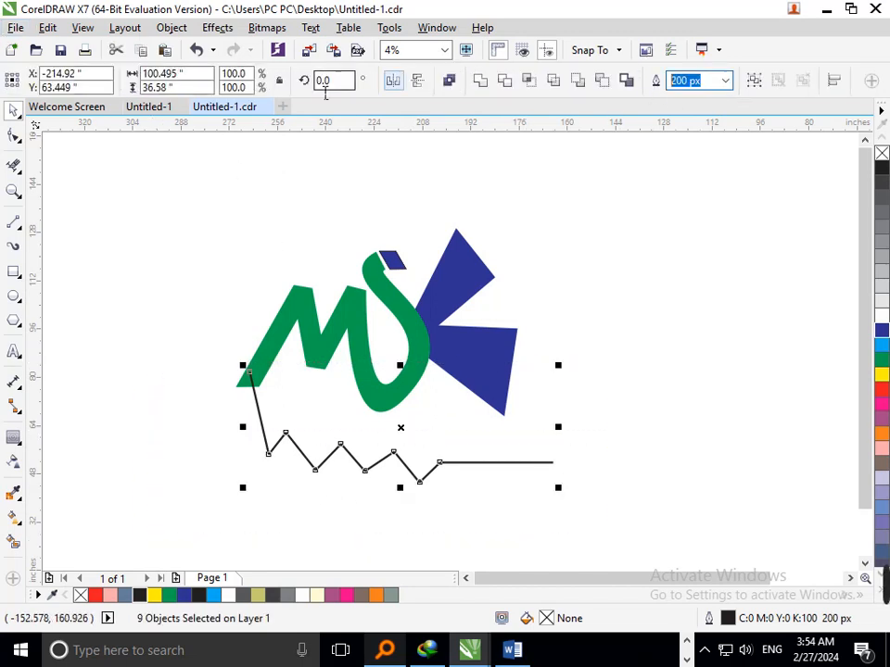
pyautogui.press('Return')
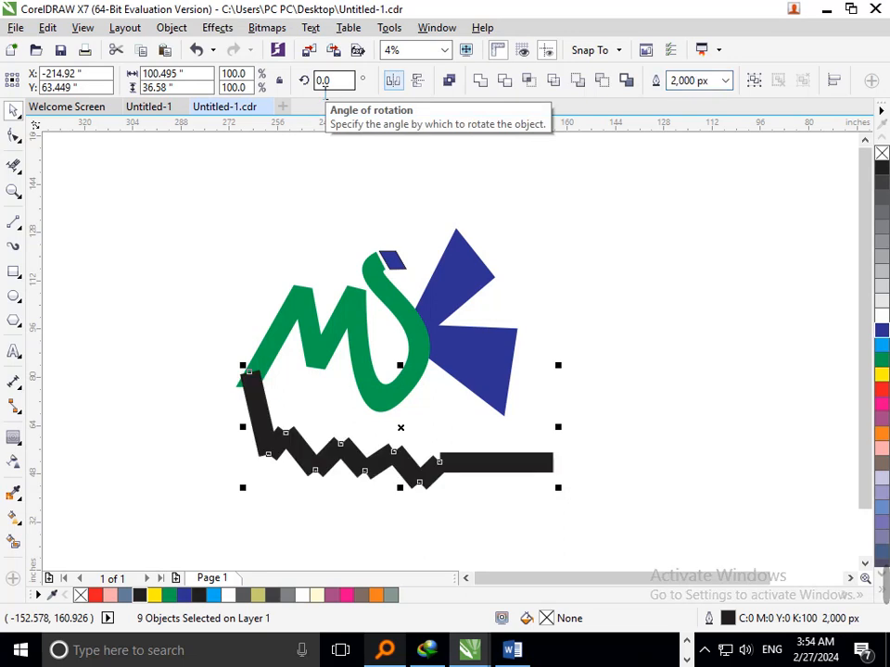
# Step: Give the zigzag lines round line caps and enable Behind fill and Scale with object in their outline settings
pyautogui.press('F12')
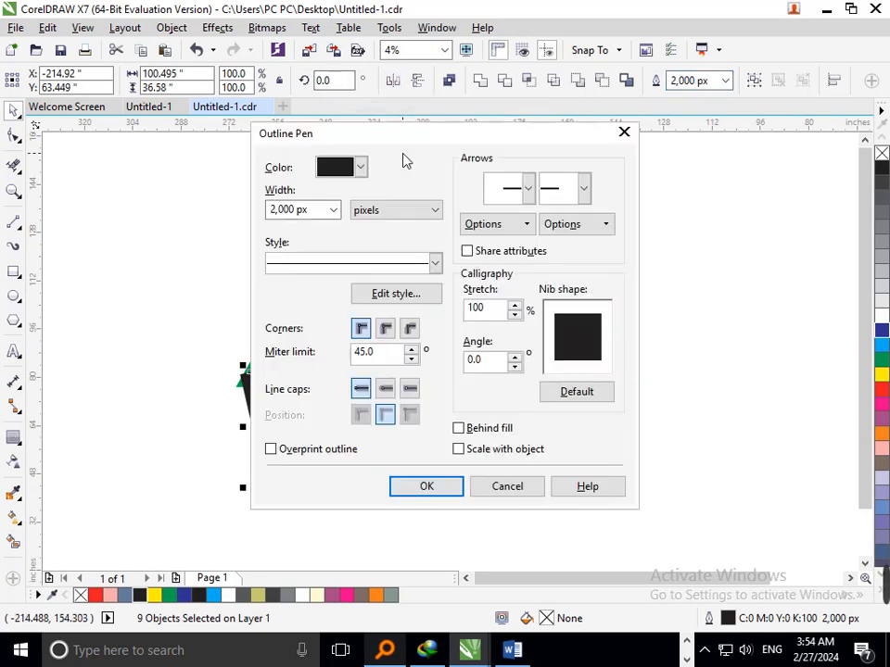
pyautogui.click(387, 387)
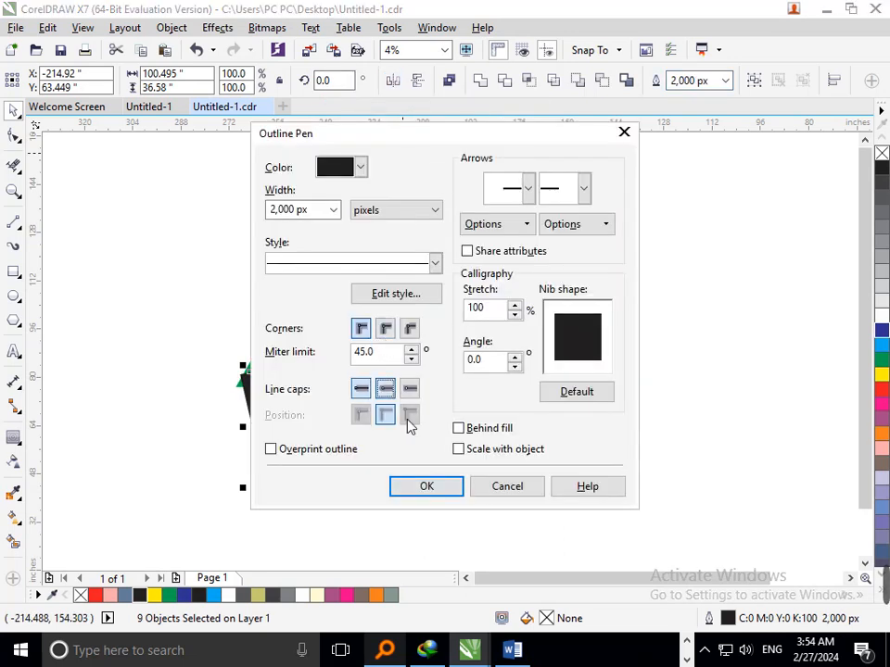
pyautogui.click(487, 428)
pyautogui.click(487, 449)
pyautogui.click(428, 489)
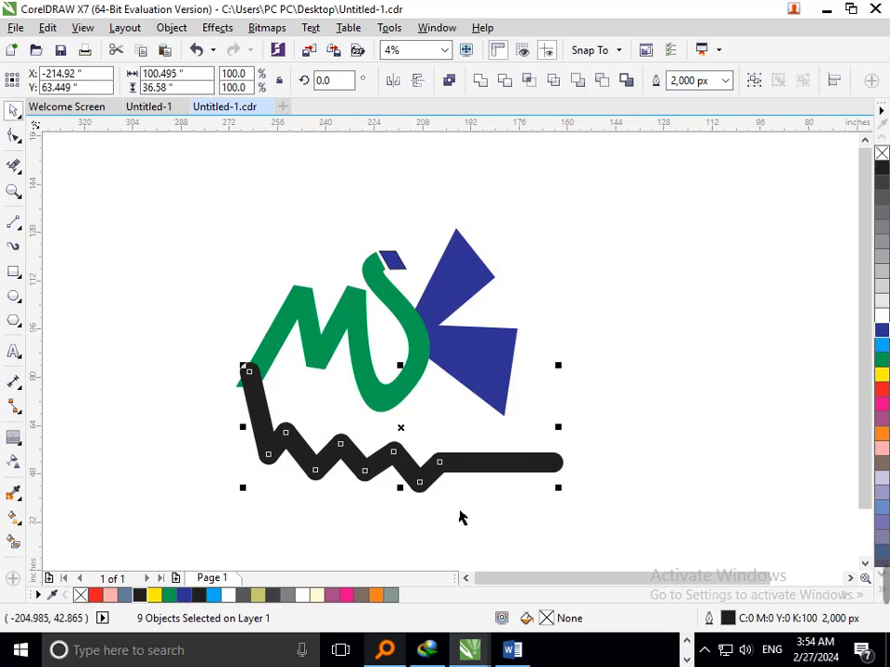
# Step: Send the first zigzag segment to the back, behind the foot of the green M
pyautogui.click(272, 434)
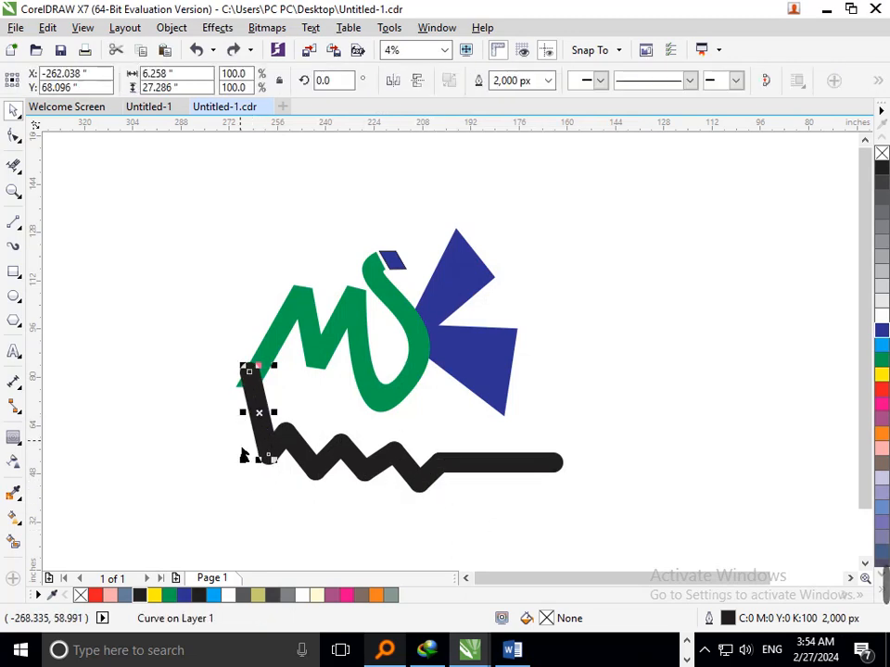
pyautogui.hotkey('shift', 'pagedown')
pyautogui.click(610, 438)
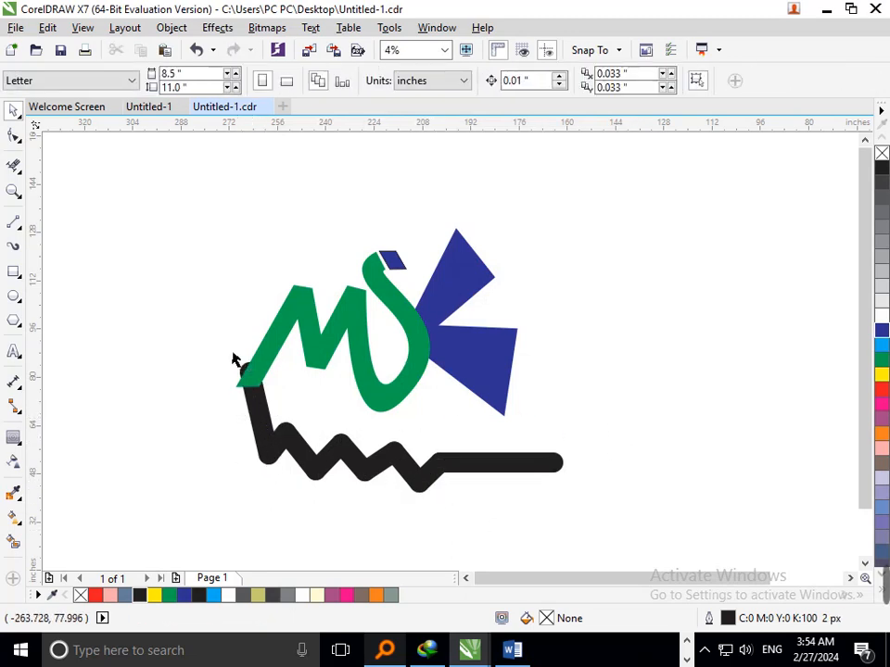
pyautogui.scroll(2, 229, 401)
pyautogui.moveTo(316, 413); pyautogui.dragTo(268, 454)
pyautogui.hotkey('ctrl', 'z')
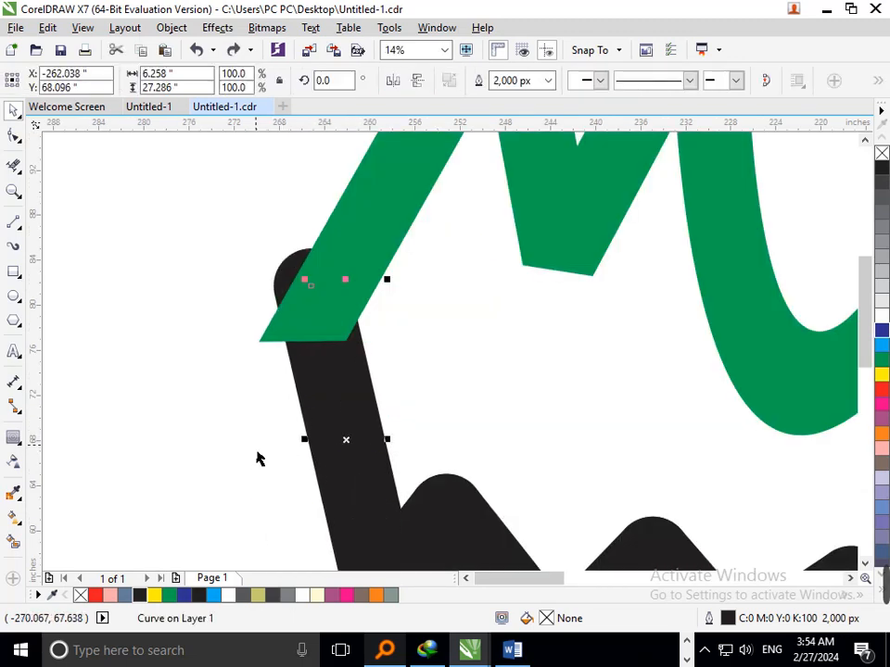
# Step: Convert the first zigzag segment's outline to an editable shape and move its outer upper node onto the outer corner of the M's foot
pyautogui.rightClick(81, 595)
pyautogui.click(14, 135)
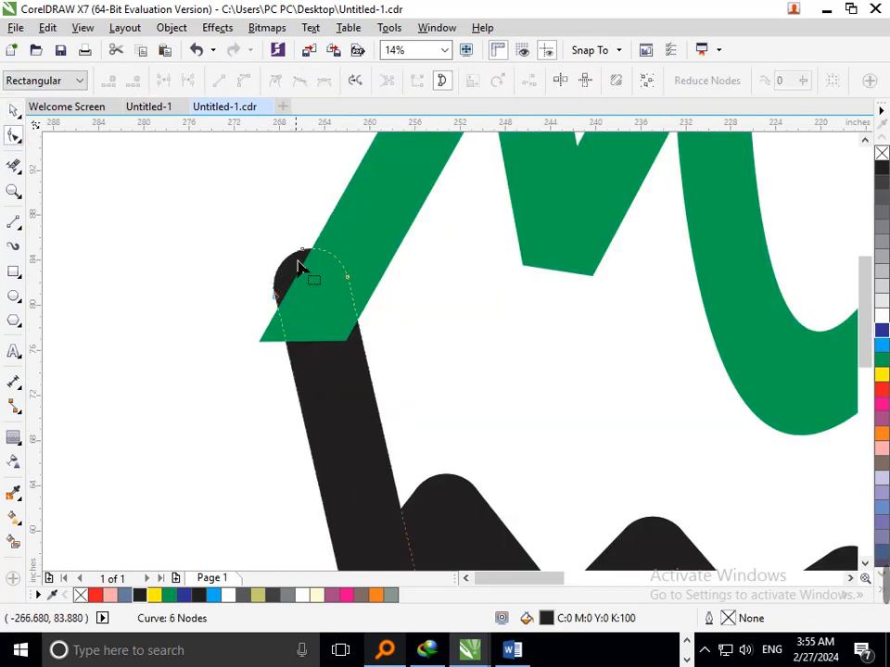
pyautogui.moveTo(303, 250); pyautogui.dragTo(348, 261)
pyautogui.click(277, 295)
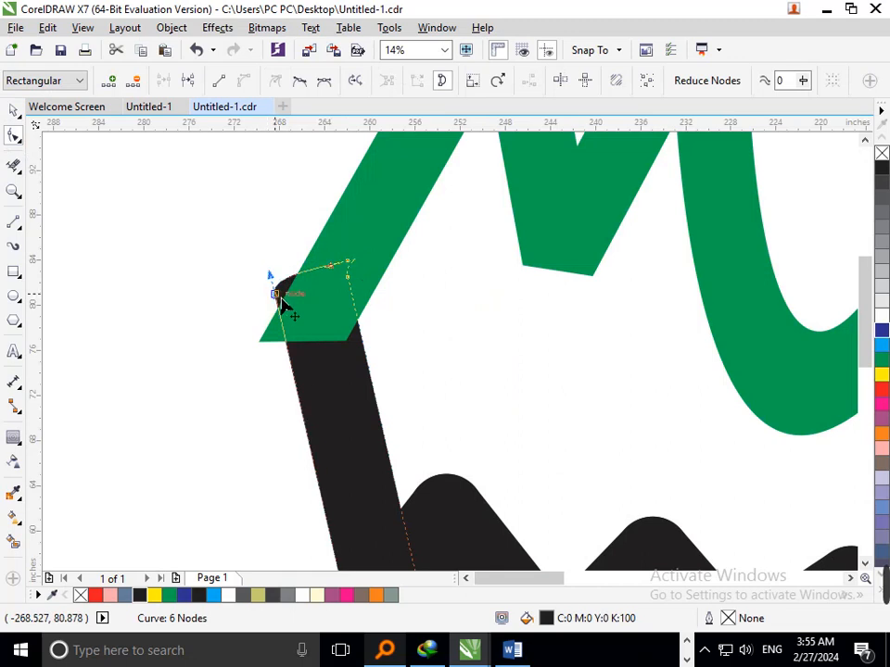
pyautogui.moveTo(280, 299); pyautogui.dragTo(262, 353)
# Step: Delete the node atop the segment's rounded end and shift the neighbouring node and handle so its inner edge meets the foot's inner corner
pyautogui.click(348, 263)
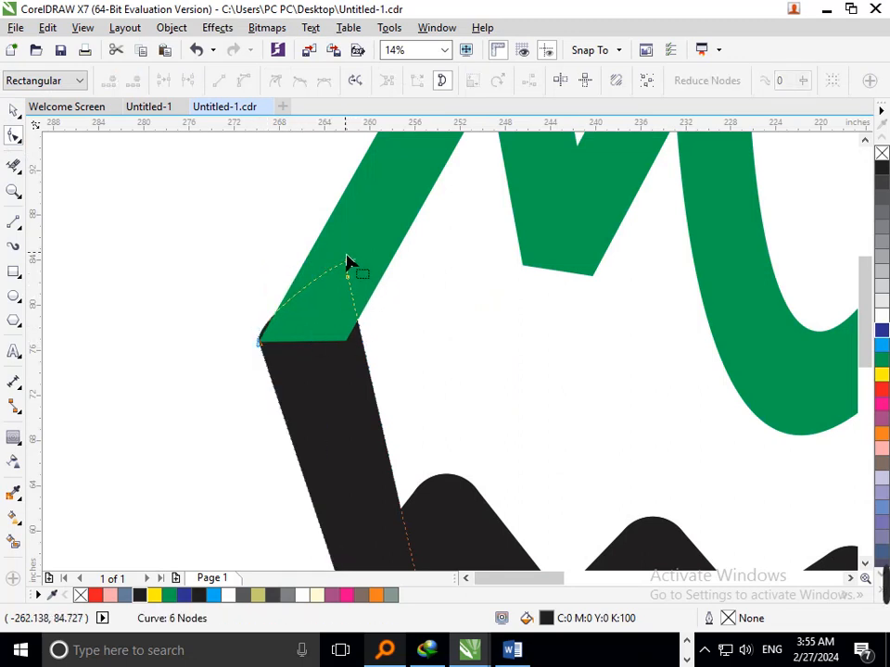
pyautogui.press('Delete')
pyautogui.click(348, 280)
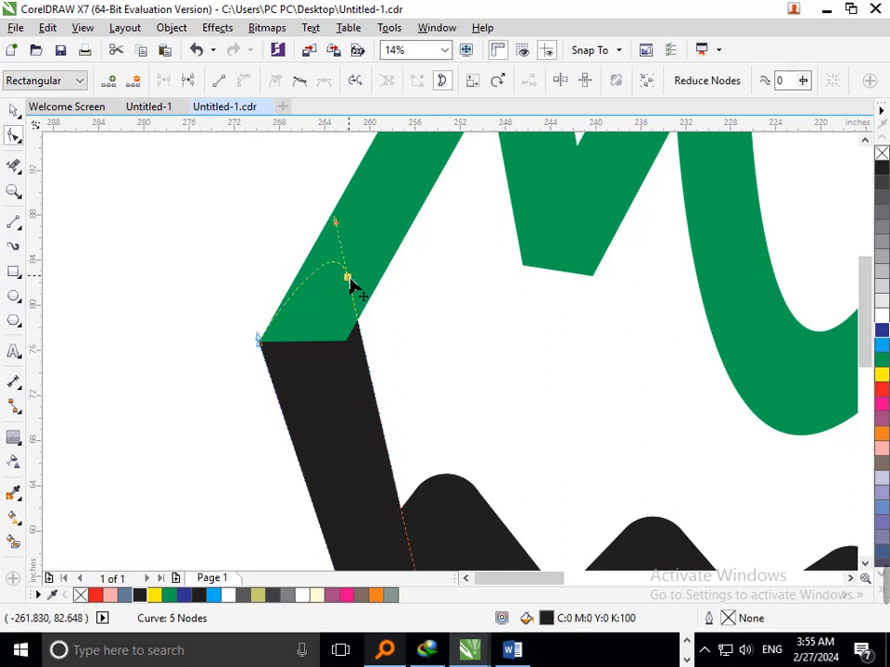
pyautogui.moveTo(337, 228); pyautogui.dragTo(264, 337)
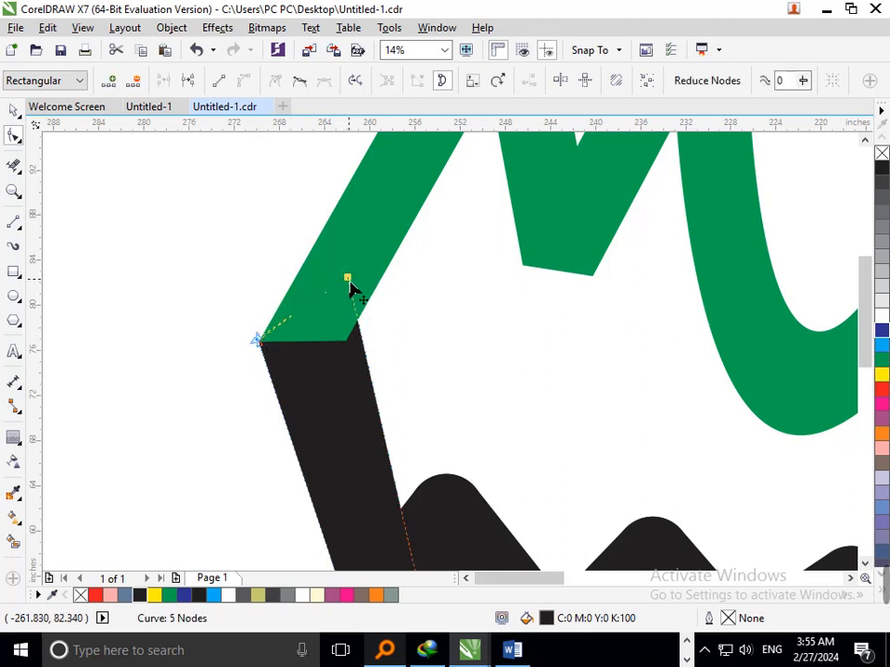
pyautogui.moveTo(351, 287); pyautogui.dragTo(339, 314)
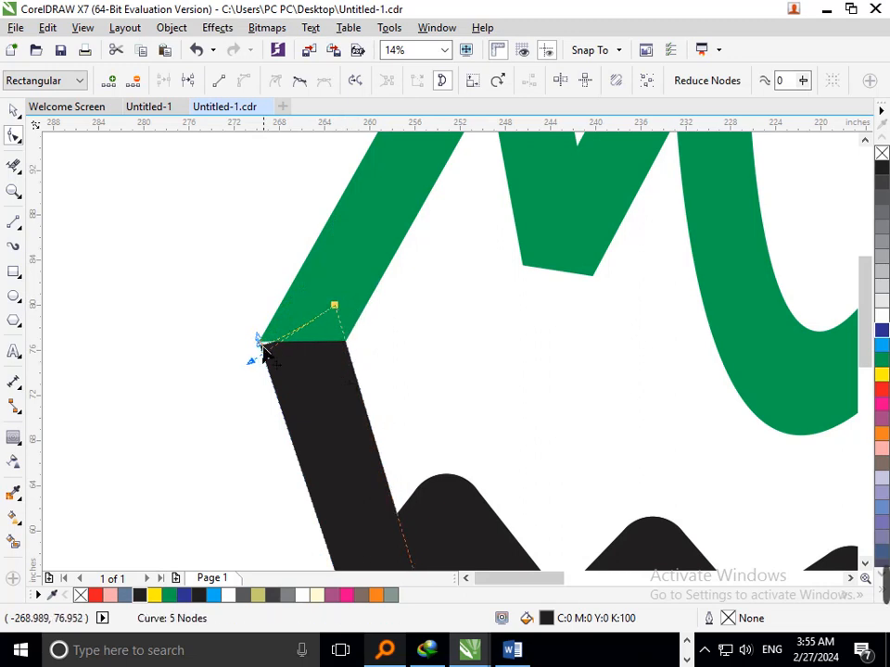
# Step: Fine-tune the curve at the segment's outer corner so its black end tucks fully behind the M's green foot
pyautogui.scroll(5, 278, 348)
pyautogui.moveTo(430, 397); pyautogui.dragTo(441, 435)
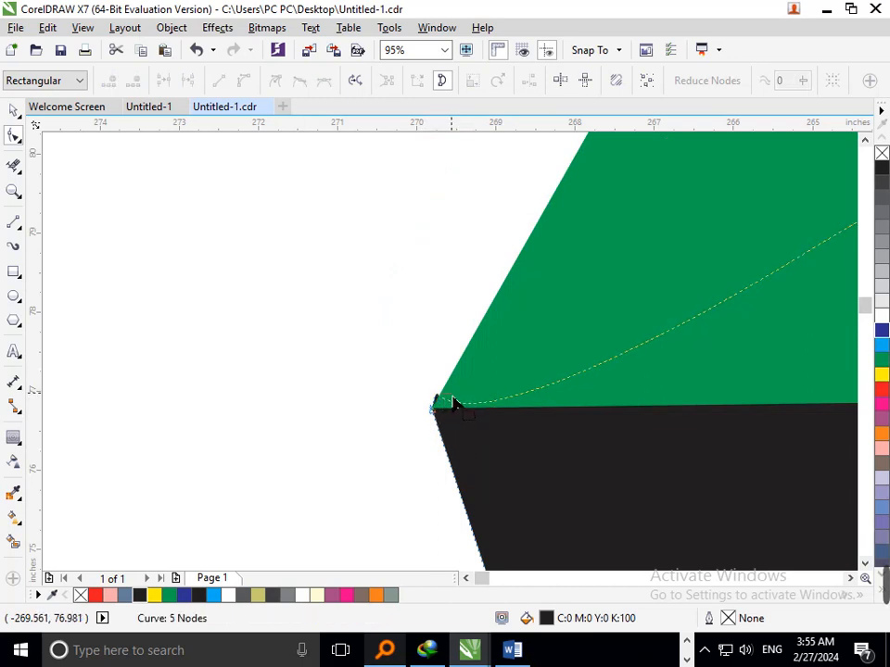
pyautogui.scroll(4, 442, 419)
pyautogui.click(418, 371)
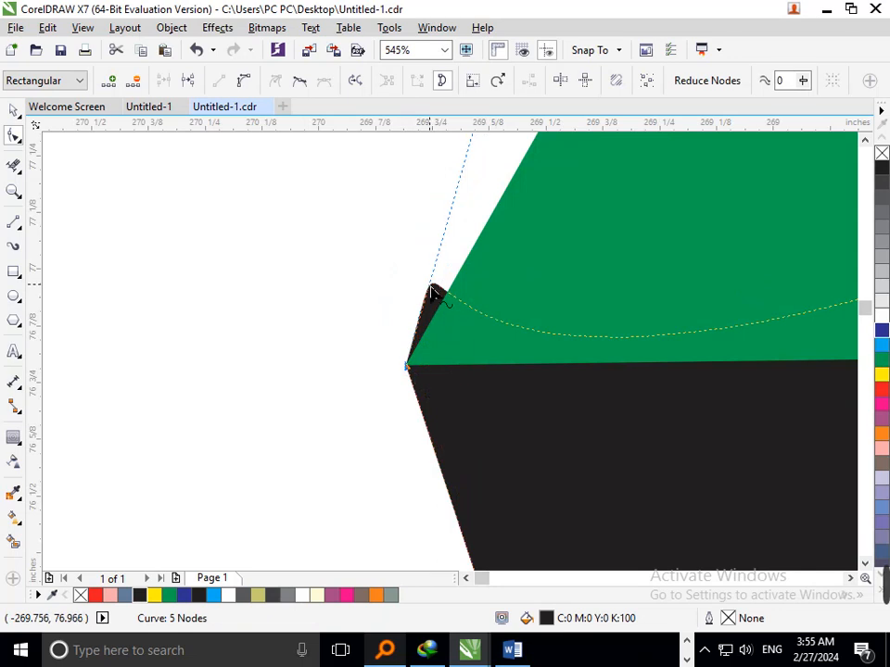
pyautogui.moveTo(432, 293); pyautogui.dragTo(463, 296)
pyautogui.scroll(-4, 532, 378)
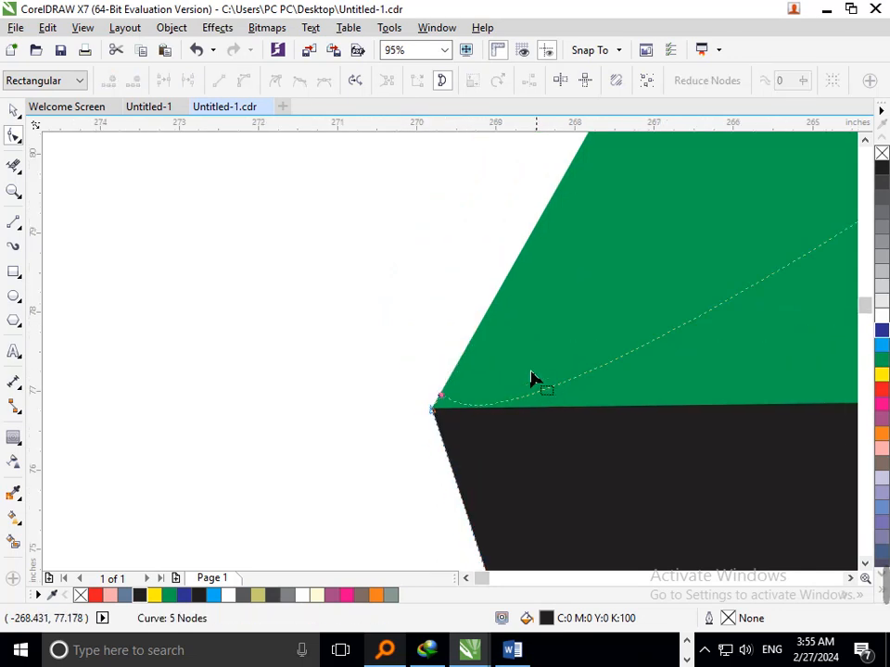
pyautogui.scroll(-7, 532, 378)
# Step: Recolour the green MS letters with a purple fill and outline (C:20 M:80 Y:0 K:20)
pyautogui.click(14, 111)
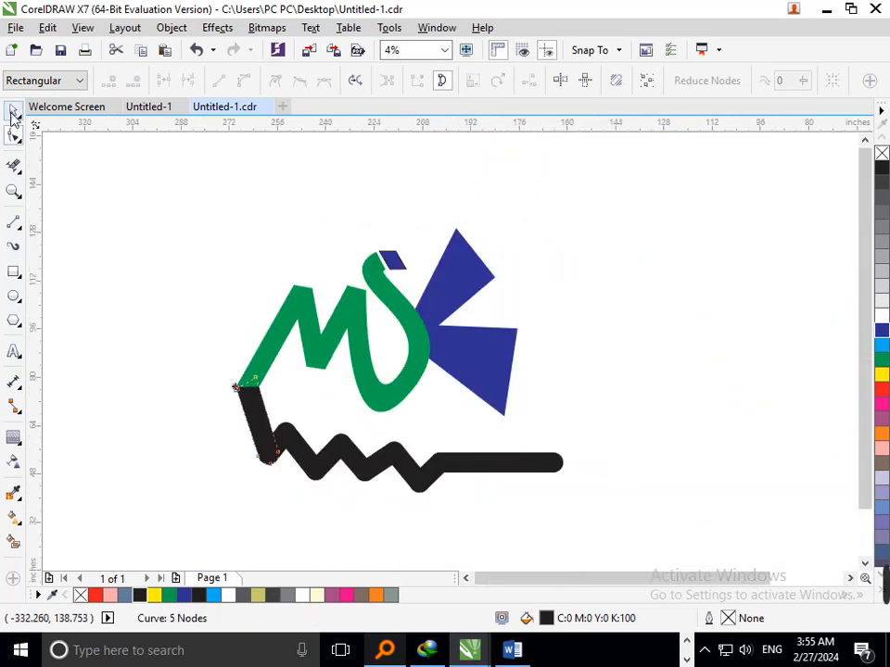
pyautogui.click(492, 533)
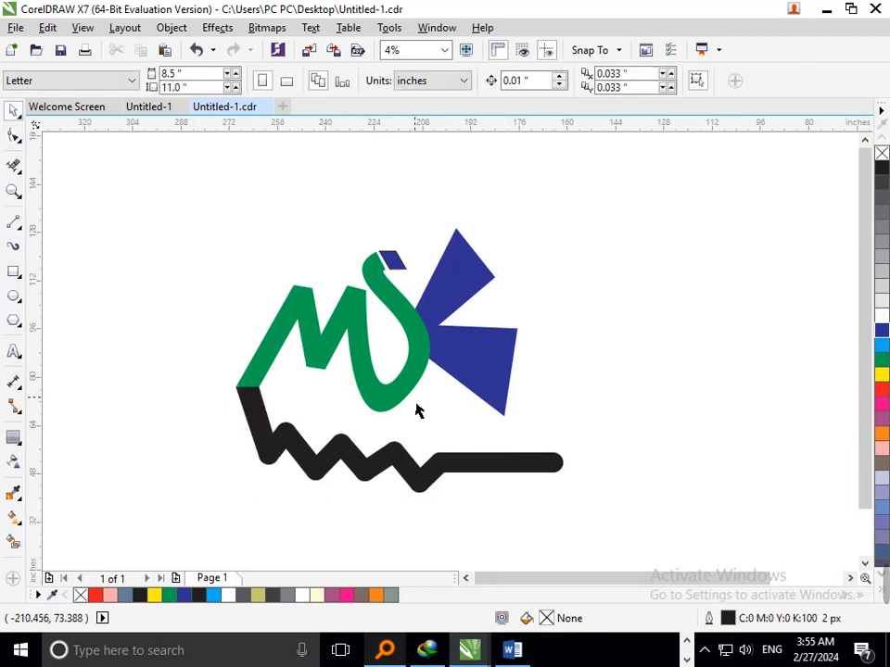
pyautogui.click(293, 299)
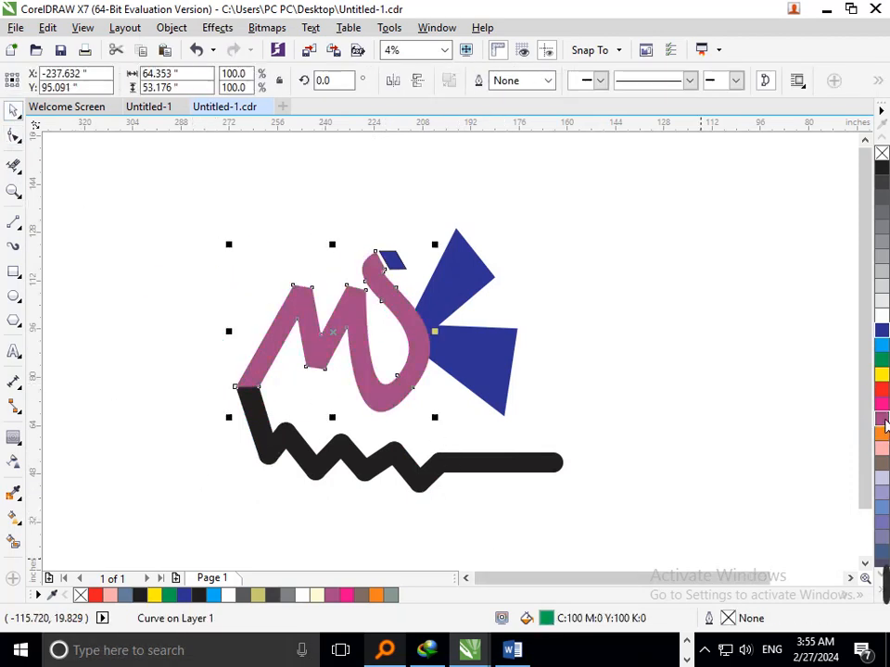
pyautogui.click(732, 446)
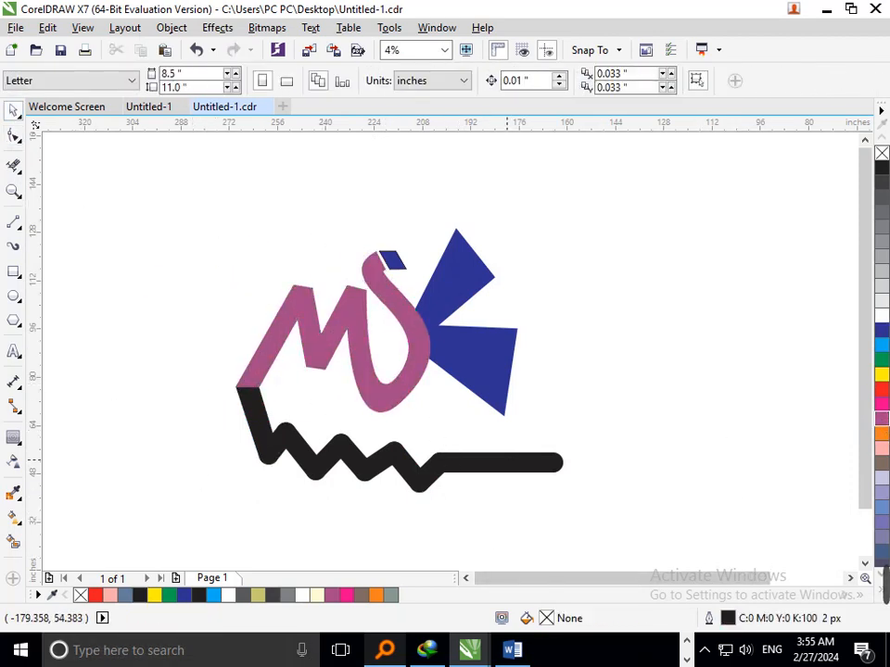
# Step: Apply one-step inside contours to both blue K wedges, with an offset of about 5.4" on the upper wedge
pyautogui.click(506, 386)
pyautogui.click(17, 443)
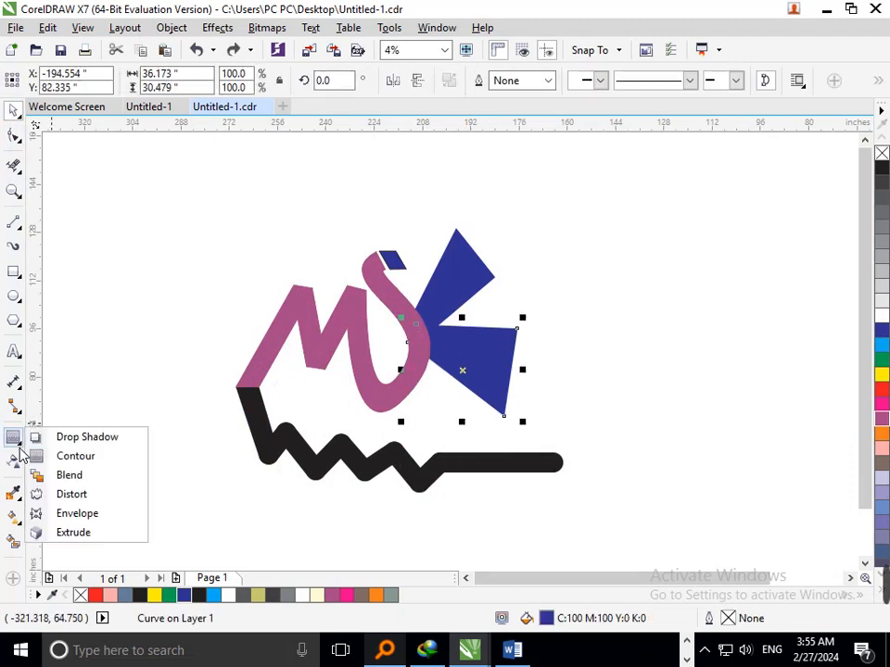
pyautogui.click(119, 457)
pyautogui.moveTo(502, 426); pyautogui.dragTo(493, 405)
pyautogui.click(468, 258)
pyautogui.moveTo(455, 231); pyautogui.dragTo(452, 243)
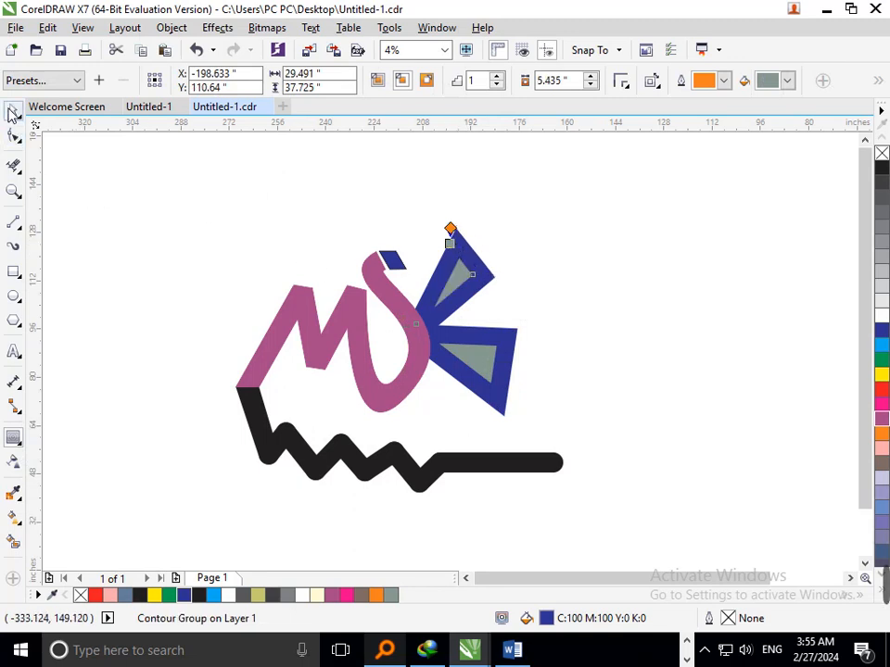
pyautogui.click(13, 110)
pyautogui.click(573, 300)
# Step: Try to give the MS letters an inside contour with an offset of about 7.9"
pyautogui.moveTo(395, 398); pyautogui.dragTo(336, 452)
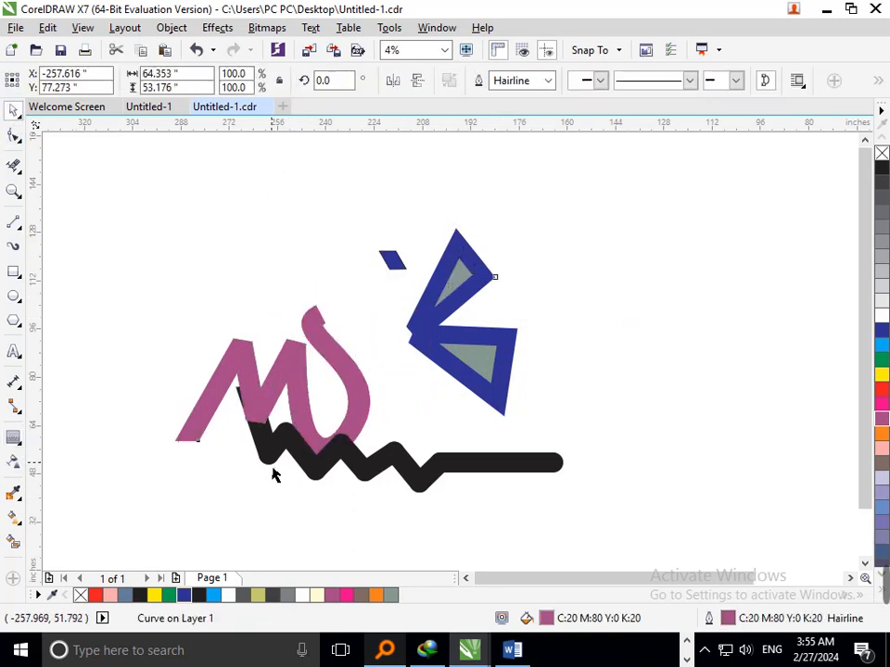
pyautogui.hotkey('ctrl', 'z')
pyautogui.click(14, 441)
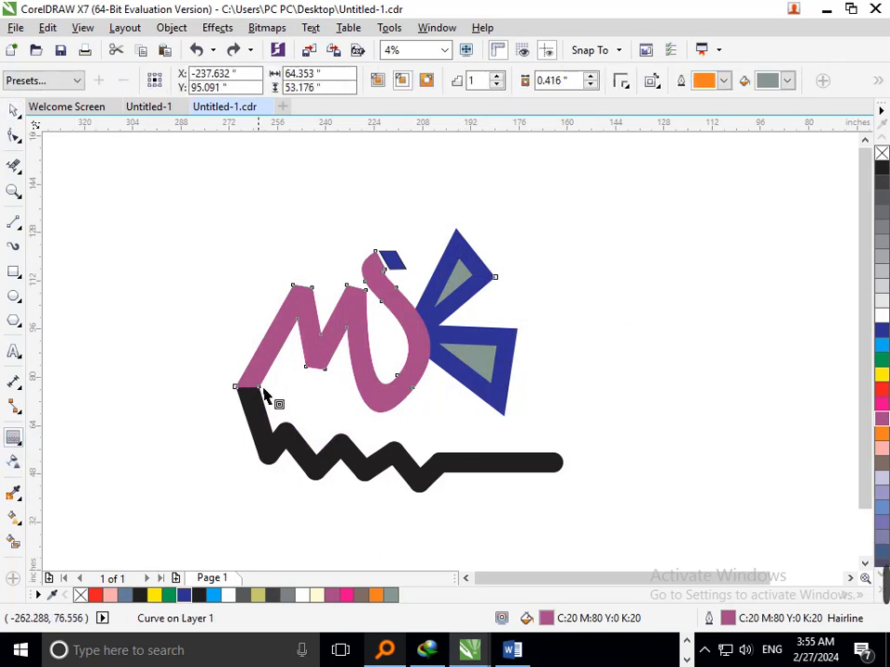
pyautogui.moveTo(261, 388); pyautogui.dragTo(300, 335)
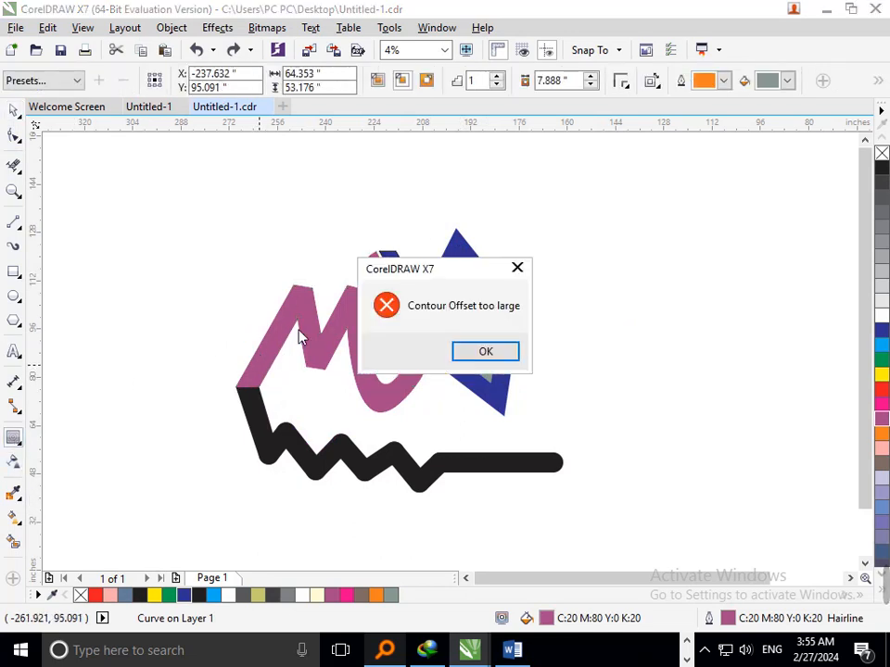
pyautogui.click(458, 353)
# Step: Apply a one-step inside contour to the MS letters and increase its offset gradually to 0.946"
pyautogui.click(591, 85)
pyautogui.click(590, 85)
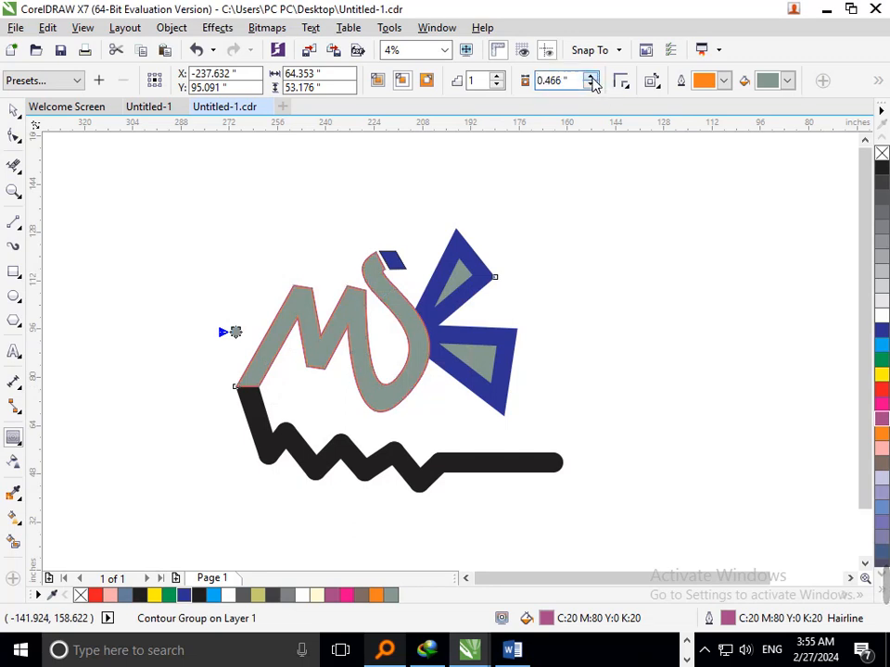
pyautogui.click(591, 78)
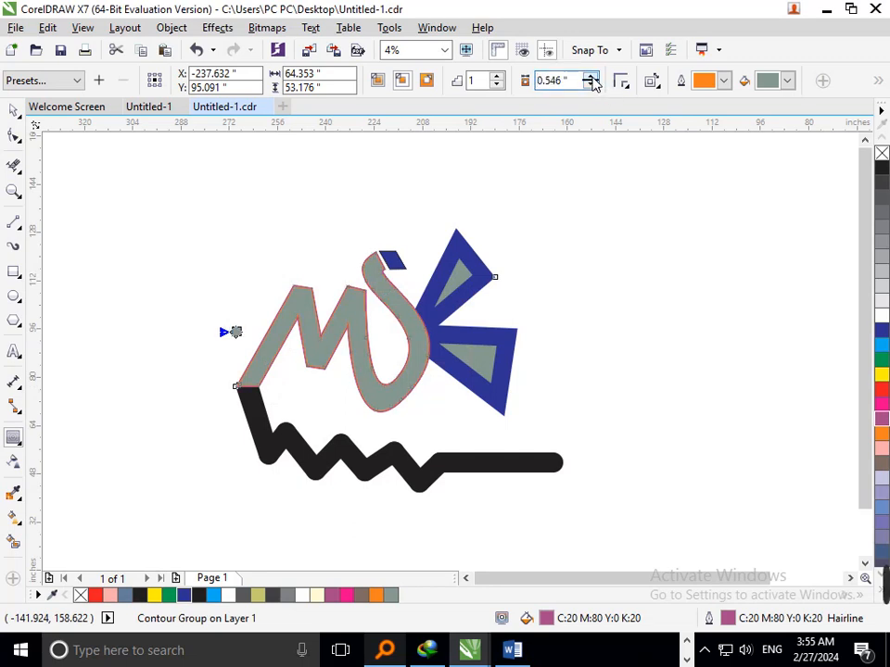
pyautogui.click(591, 77)
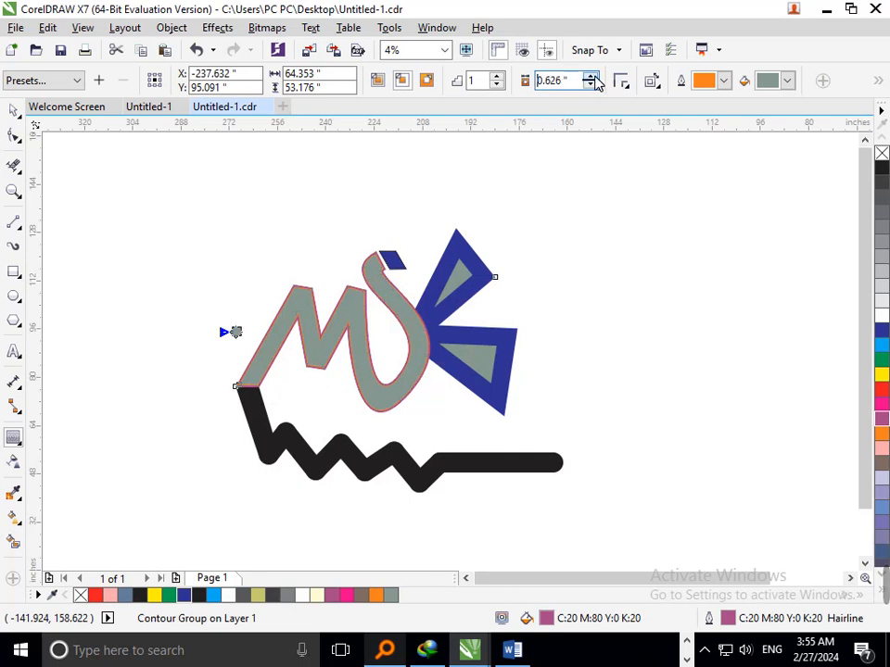
pyautogui.click(593, 79)
pyautogui.click(593, 79)
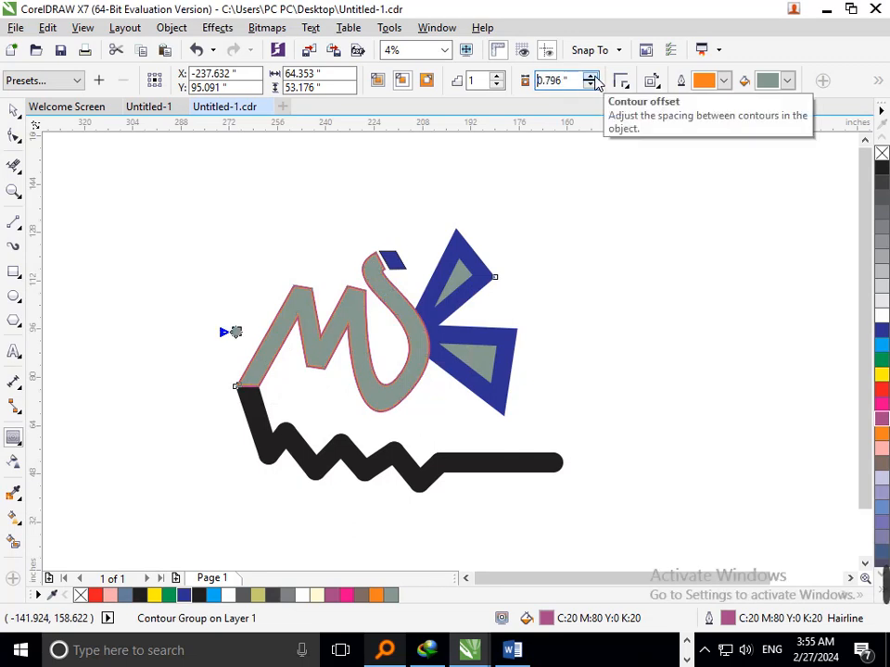
pyautogui.click(593, 79)
pyautogui.click(593, 78)
pyautogui.click(593, 78)
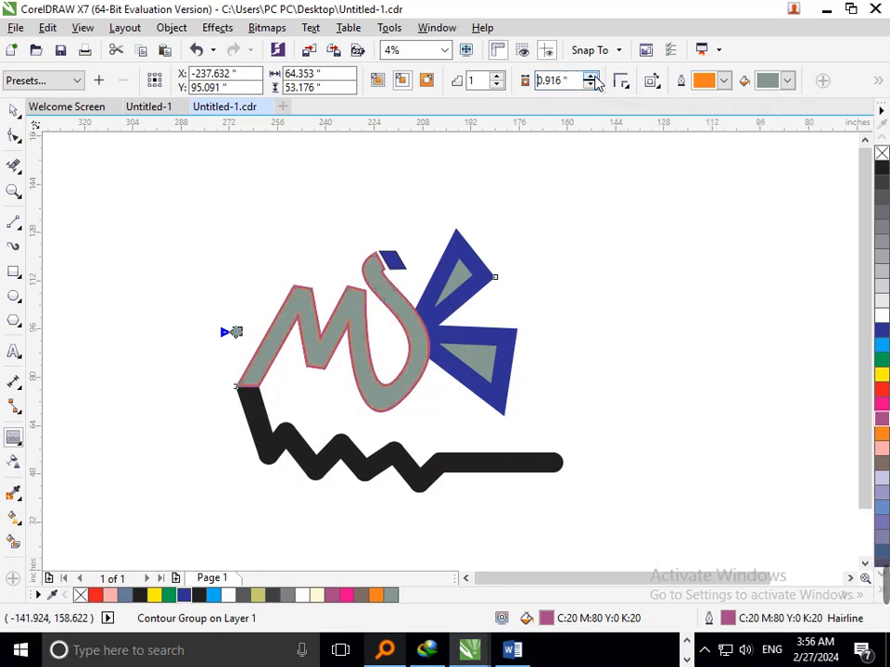
pyautogui.click(591, 78)
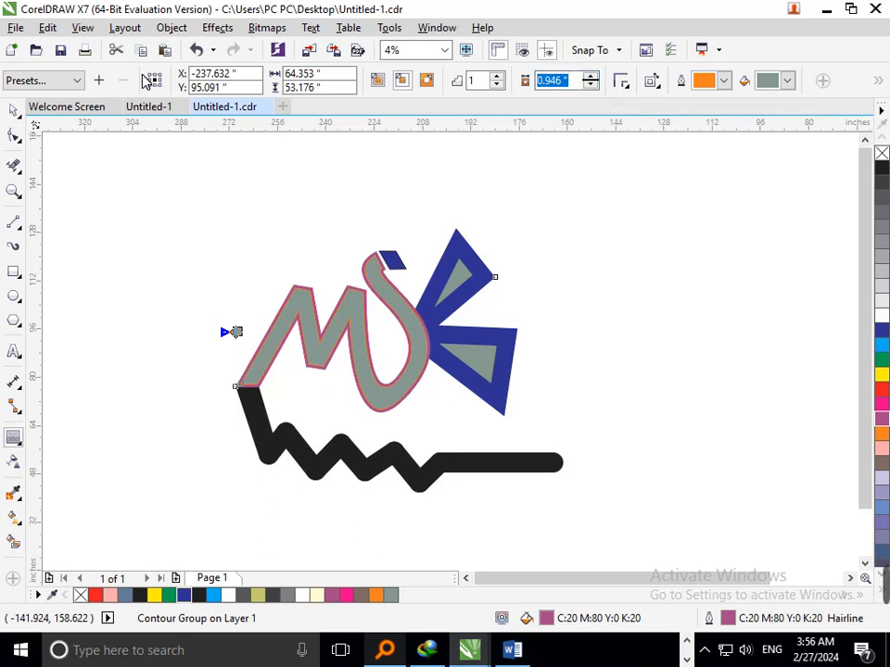
# Step: Try a contour offset of 10" on the MS letters
pyautogui.write('10')
pyautogui.press('Return')
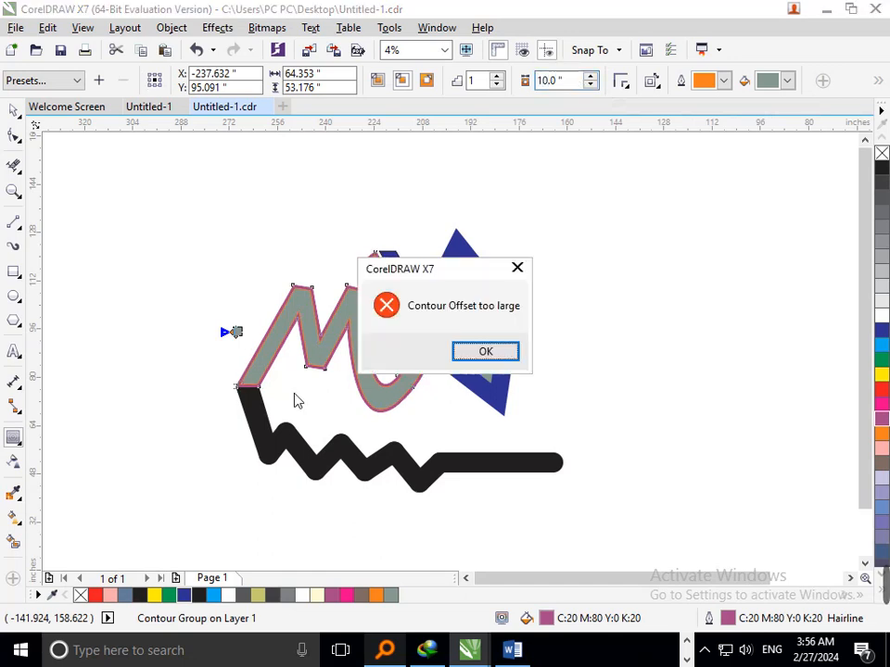
pyautogui.click(483, 357)
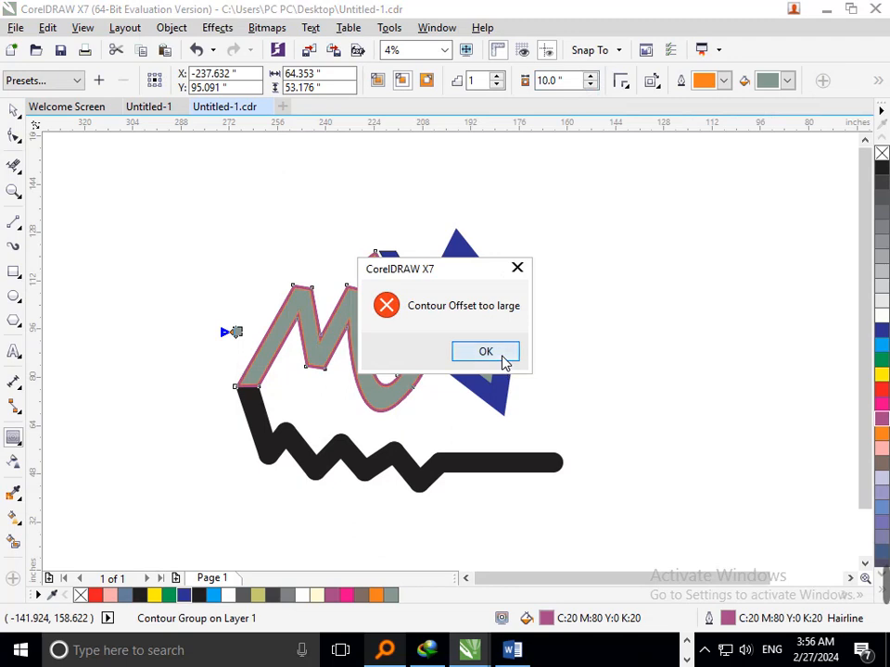
pyautogui.click(485, 353)
# Step: Compare contour offsets of 2" and 3" on the MS letters and settle on 2"
pyautogui.click(425, 81)
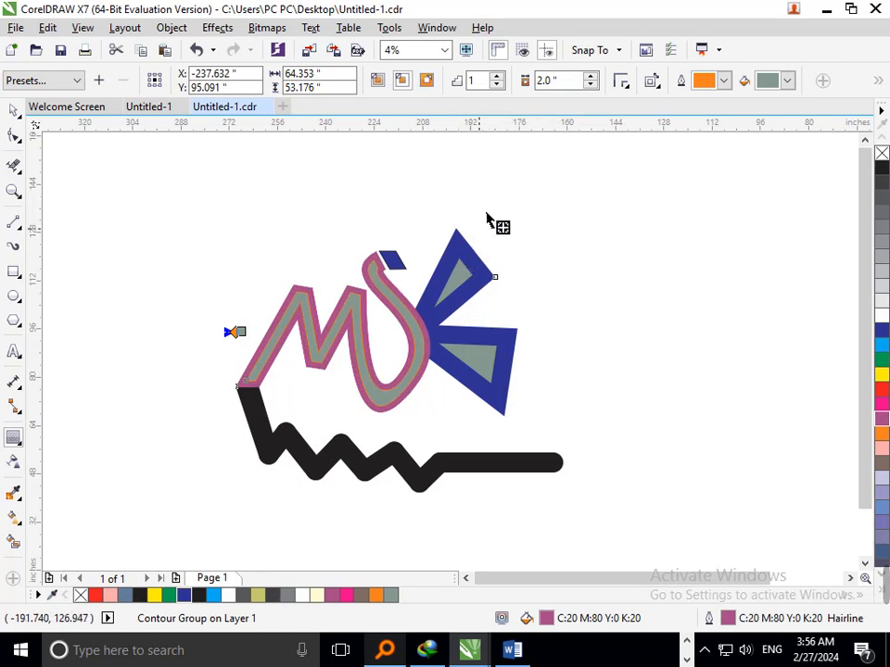
pyautogui.click(554, 80)
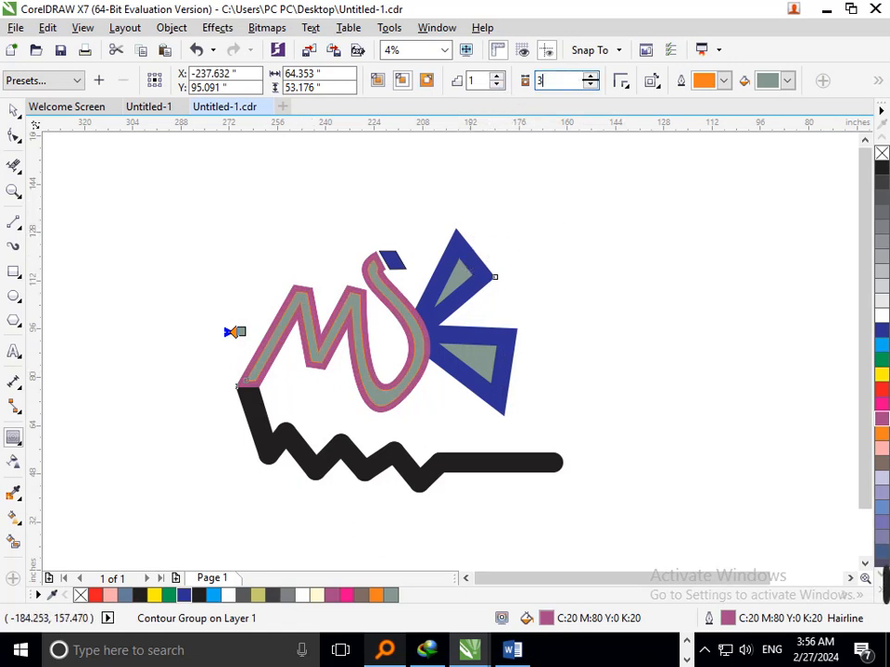
pyautogui.press('Return')
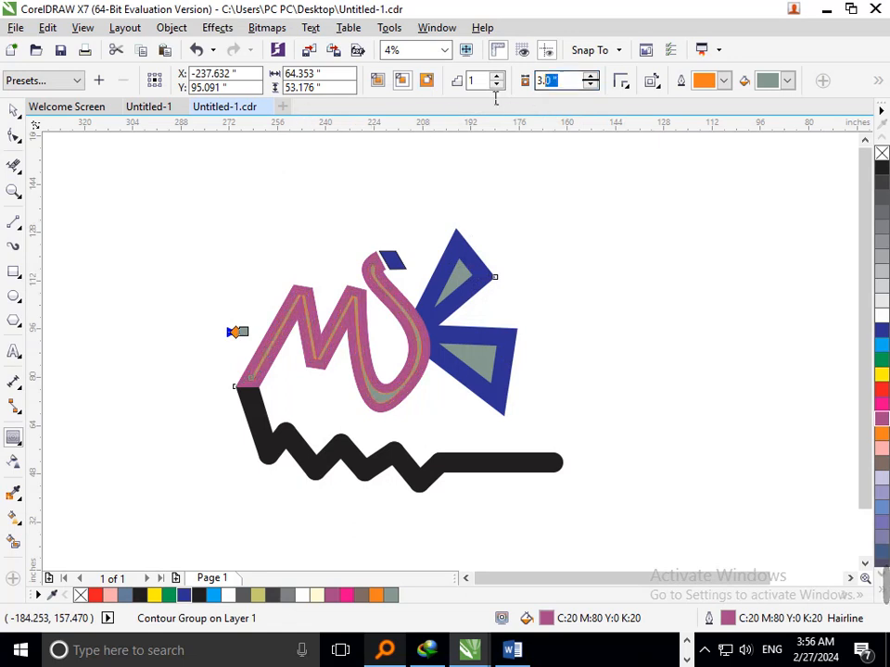
pyautogui.write('2')
pyautogui.press('Return')
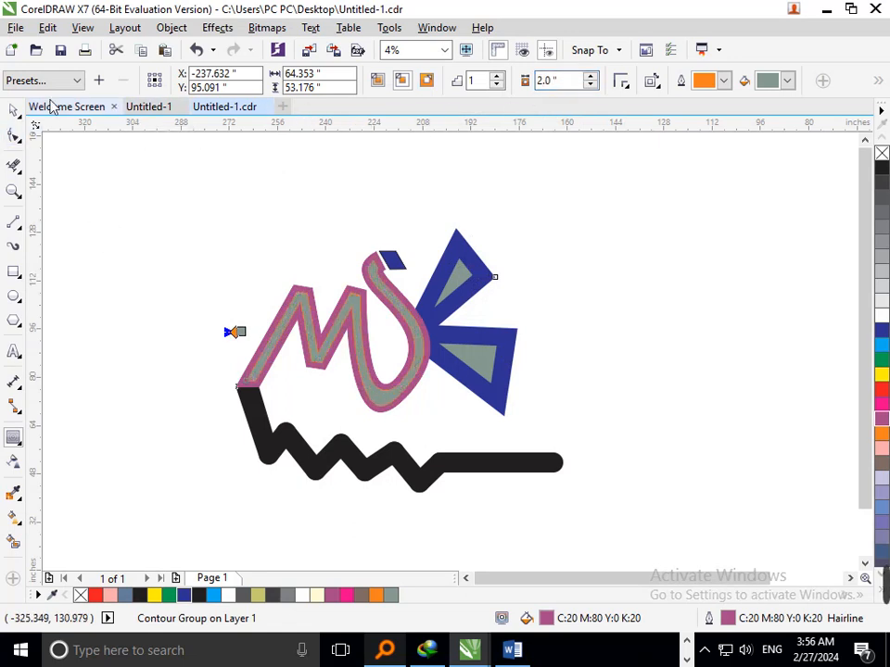
# Step: Fill the small blue parallelogram beside the S's tip with the same purple as the MS letters
pyautogui.click(640, 282)
pyautogui.click(384, 264)
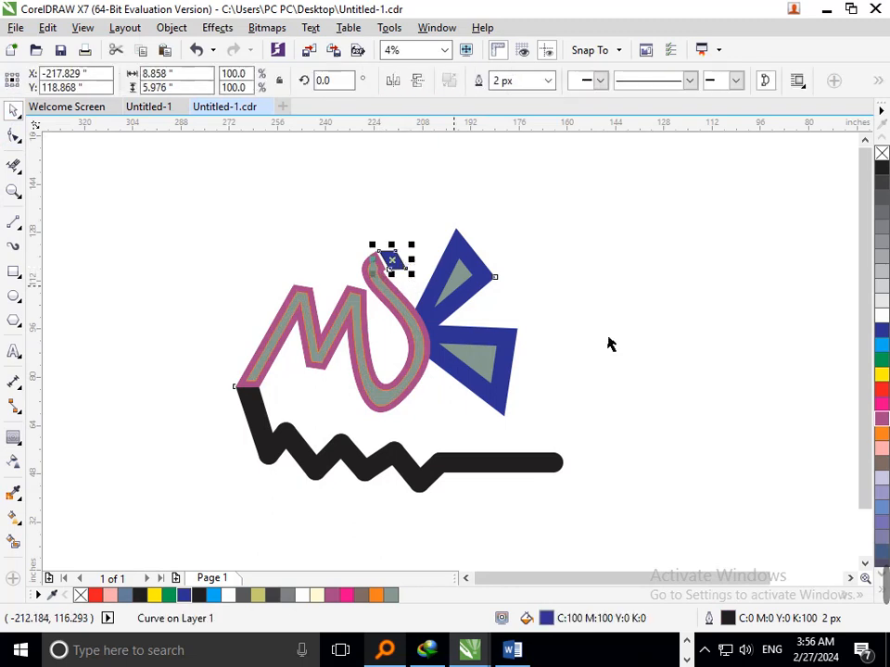
pyautogui.click(682, 449)
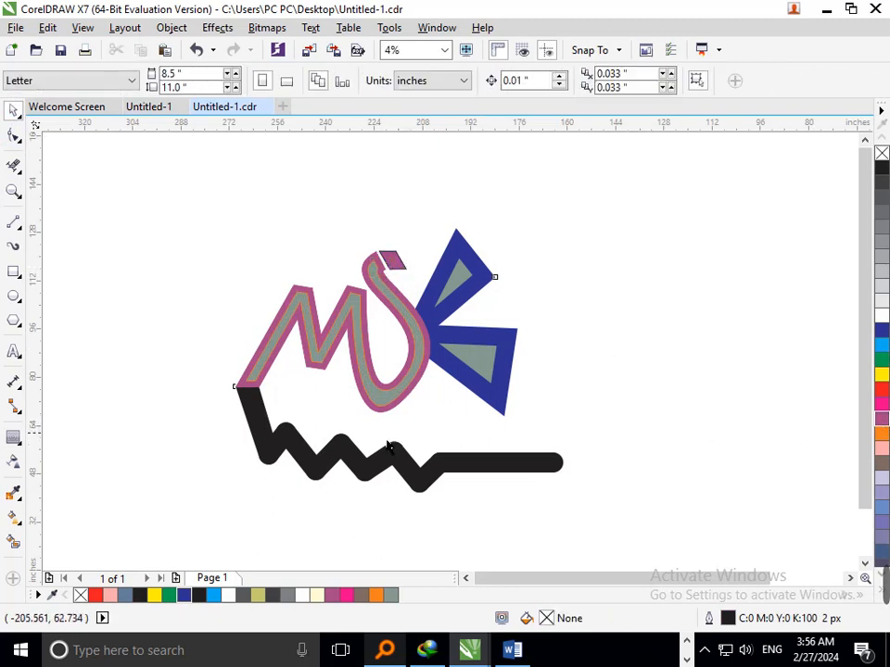
# Step: Recolour all the black zigzag segments below the MS letters green, for both fill and outline
pyautogui.click(405, 487)
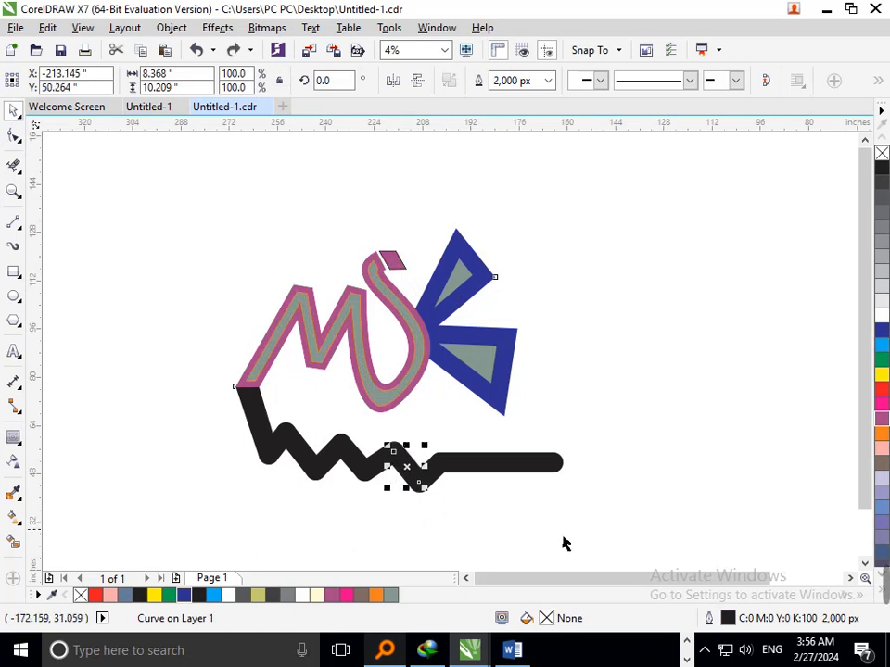
pyautogui.moveTo(601, 476); pyautogui.dragTo(135, 387)
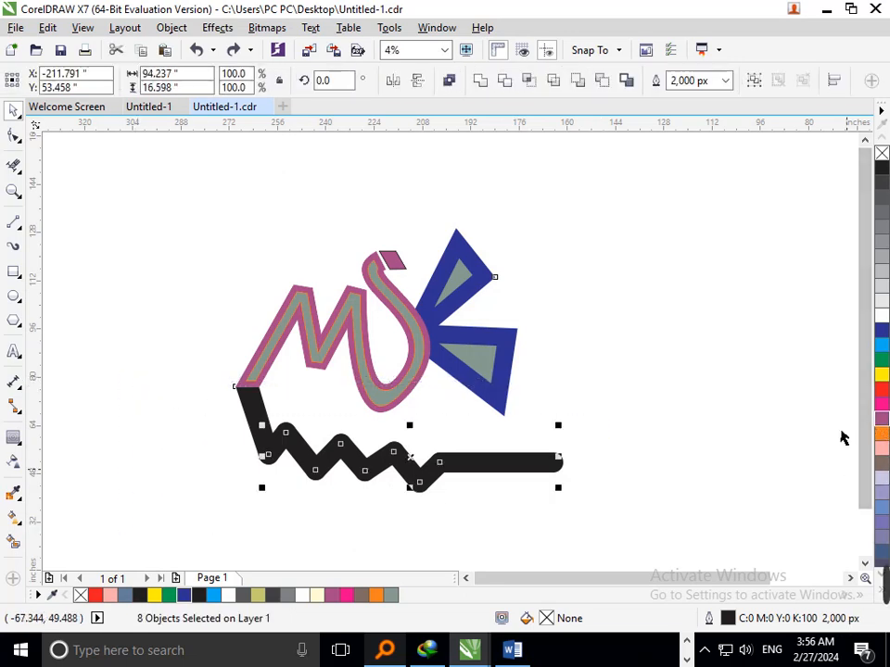
pyautogui.moveTo(606, 510); pyautogui.dragTo(78, 389)
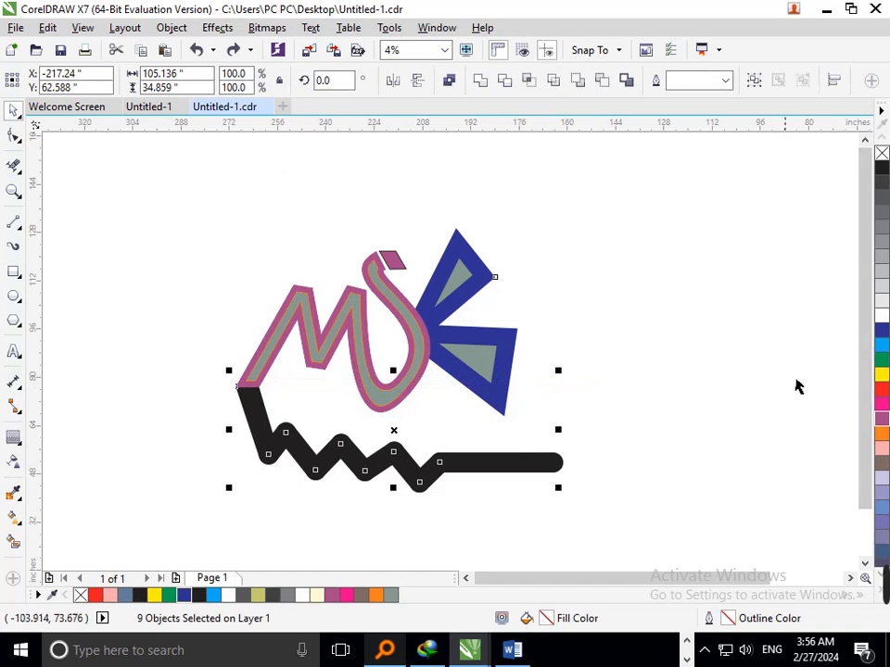
pyautogui.click(881, 363)
pyautogui.rightClick(881, 362)
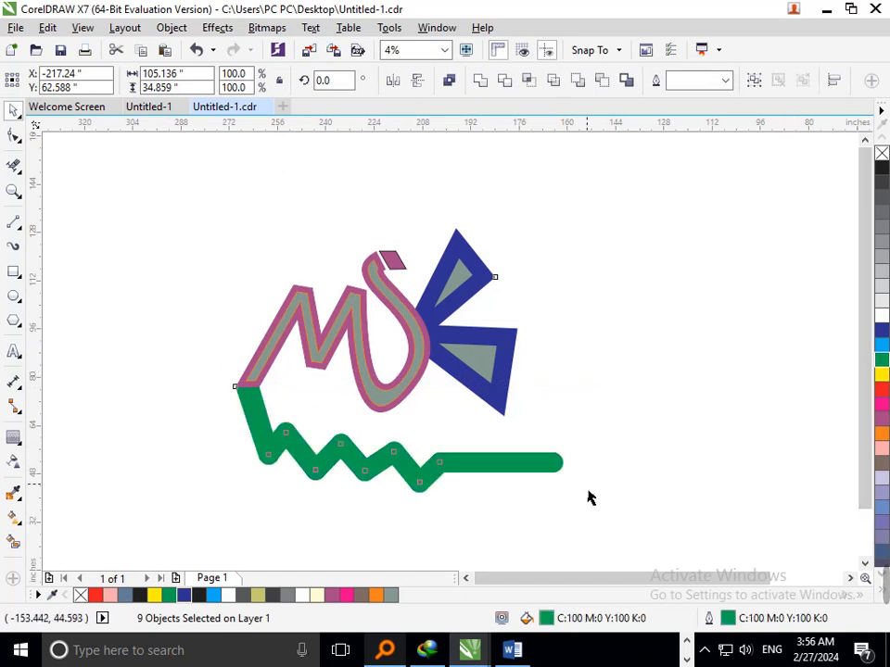
pyautogui.click(598, 510)
# Step: Try to weld the green zigzag segments directly as lines
pyautogui.press('F3')
pyautogui.press('F3')
pyautogui.press('F2')
pyautogui.moveTo(127, 198); pyautogui.dragTo(376, 389)
pyautogui.scroll(1, 209, 319)
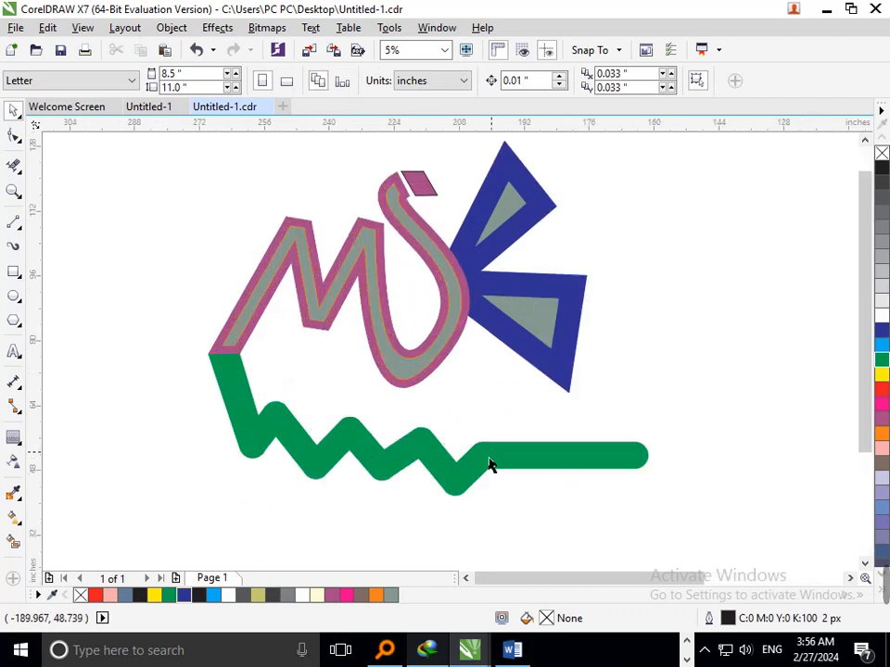
pyautogui.click(488, 465)
pyautogui.moveTo(649, 564); pyautogui.dragTo(162, 343)
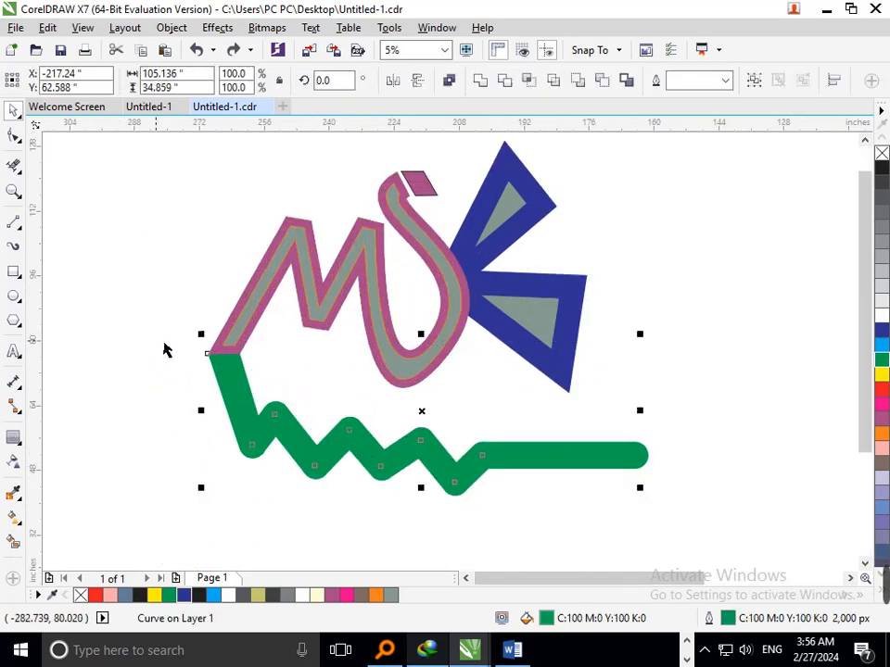
pyautogui.click(482, 81)
pyautogui.click(406, 484)
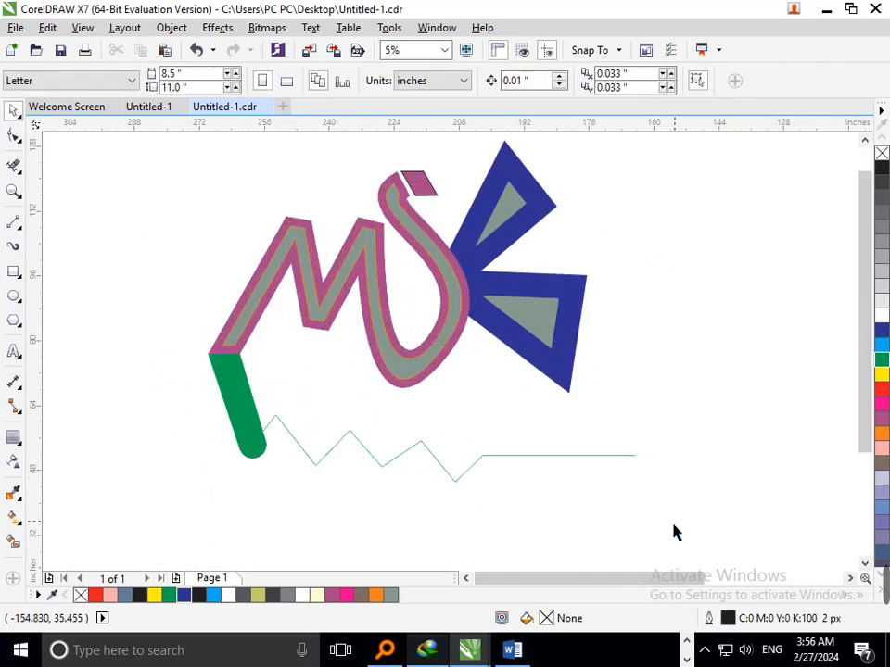
pyautogui.hotkey('ctrl', 'z')
# Step: Convert the outlines of all the green zigzag segments to objects and weld them together
pyautogui.moveTo(695, 527); pyautogui.dragTo(130, 340)
pyautogui.hotkey('ctrl', 'shift', 'q')
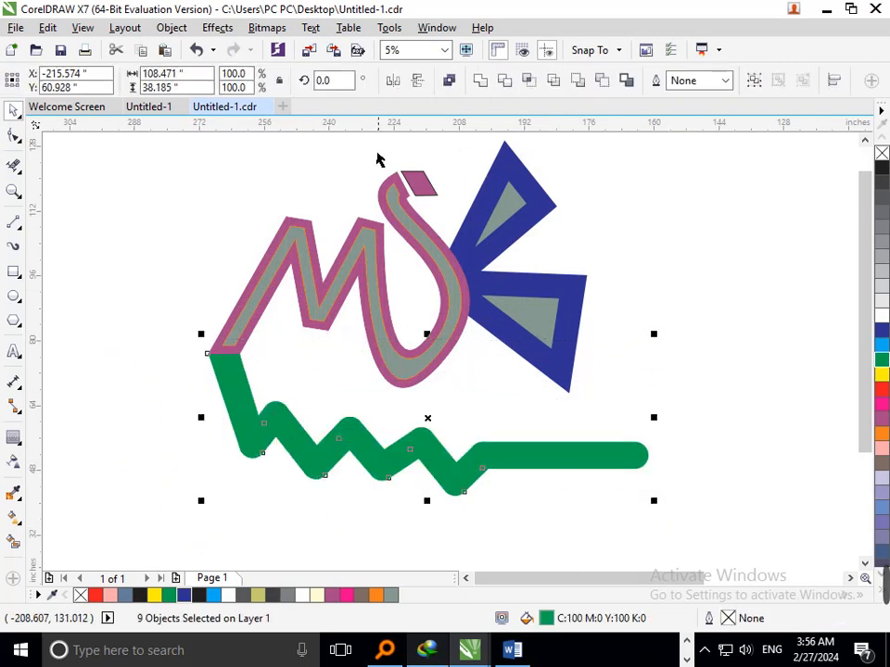
pyautogui.click(481, 83)
pyautogui.click(619, 334)
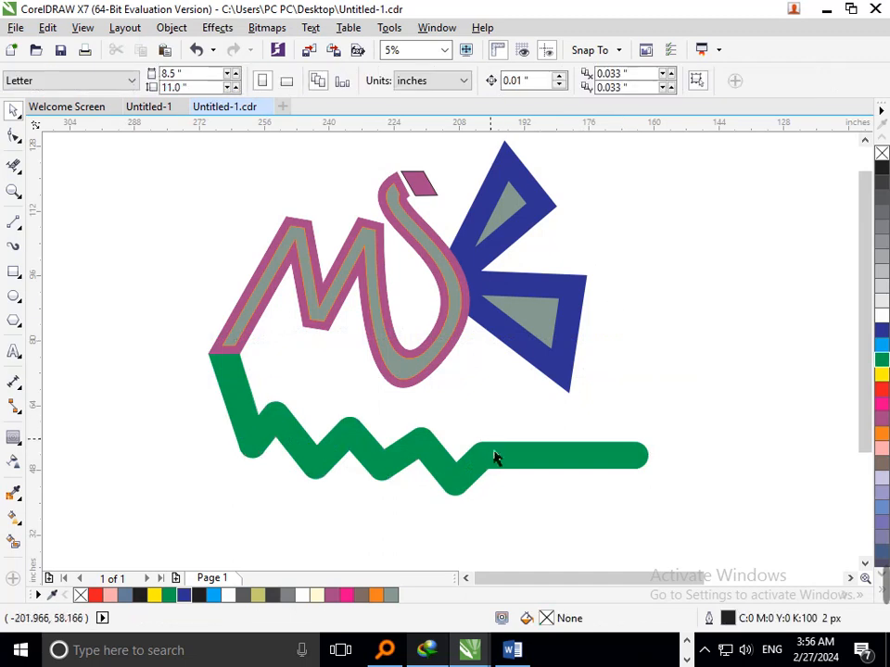
# Step: Break the welded zigzag apart into its separate pieces and group them
pyautogui.moveTo(496, 455); pyautogui.dragTo(433, 478)
pyautogui.hotkey('ctrl', 'z')
pyautogui.hotkey('ctrl', 'k')
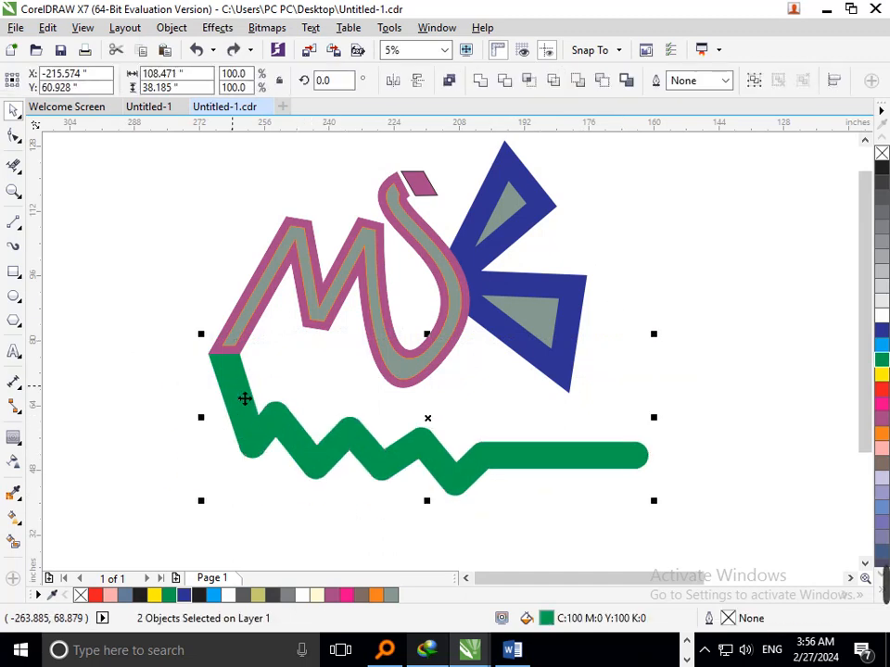
pyautogui.hotkey('ctrl', 'g')
# Step: Apply a one-step inside contour with a 1.548" offset to the zigzag group
pyautogui.click(20, 450)
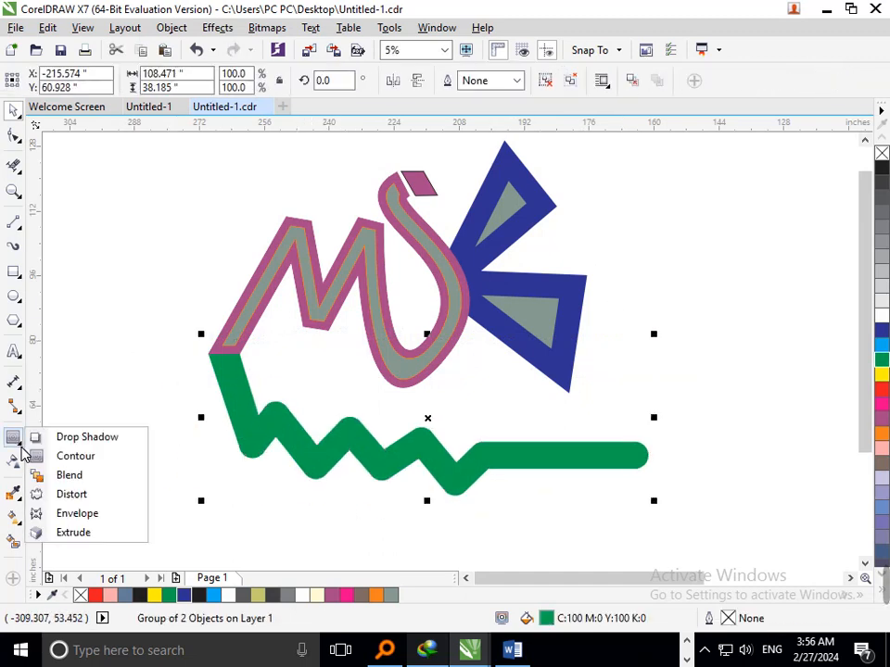
pyautogui.click(84, 435)
pyautogui.moveTo(317, 463); pyautogui.dragTo(309, 487)
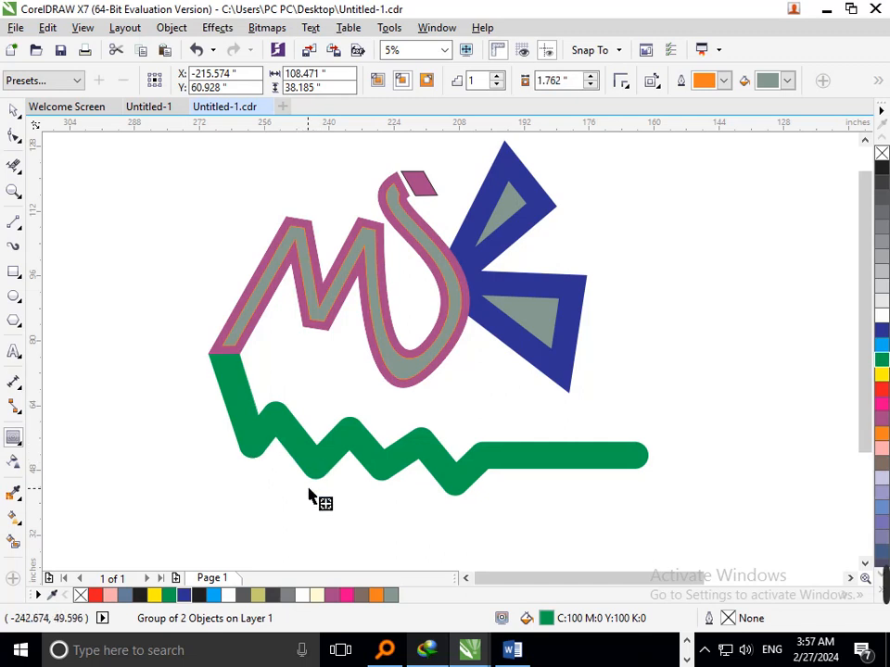
pyautogui.moveTo(426, 497)
pyautogui.mouseDown()
pyautogui.moveTo(435, 509)
pyautogui.moveTo(431, 483)
pyautogui.moveTo(433, 523)
pyautogui.moveTo(431, 483)
pyautogui.moveTo(428, 498)
pyautogui.mouseUp()
pyautogui.click(486, 352)
pyautogui.hotkey('ctrl', 'z')
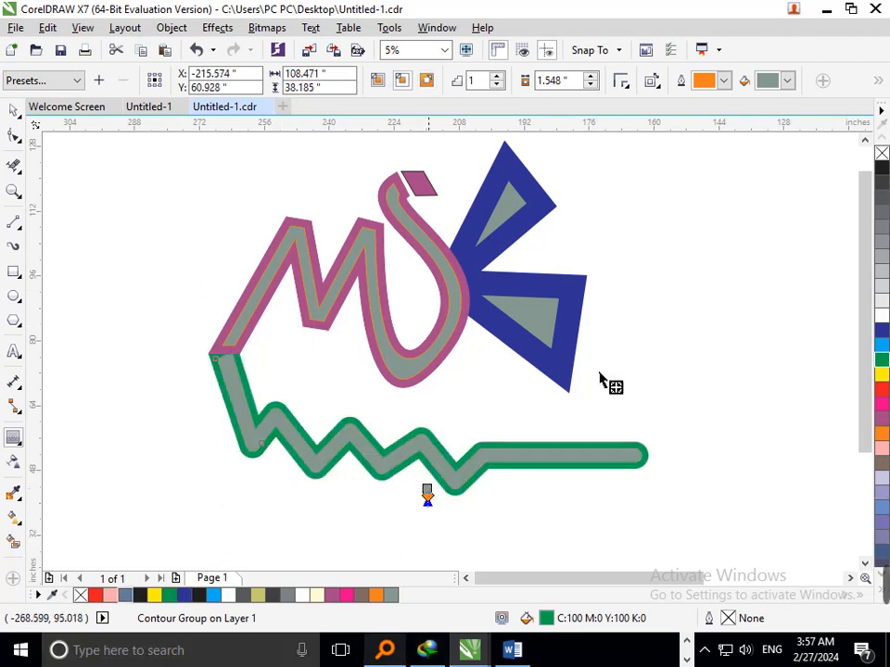
# Step: Fill the contoured zigzag's outer band red and give it a purple outline
pyautogui.click(881, 389)
pyautogui.scroll(-2, 436, 387)
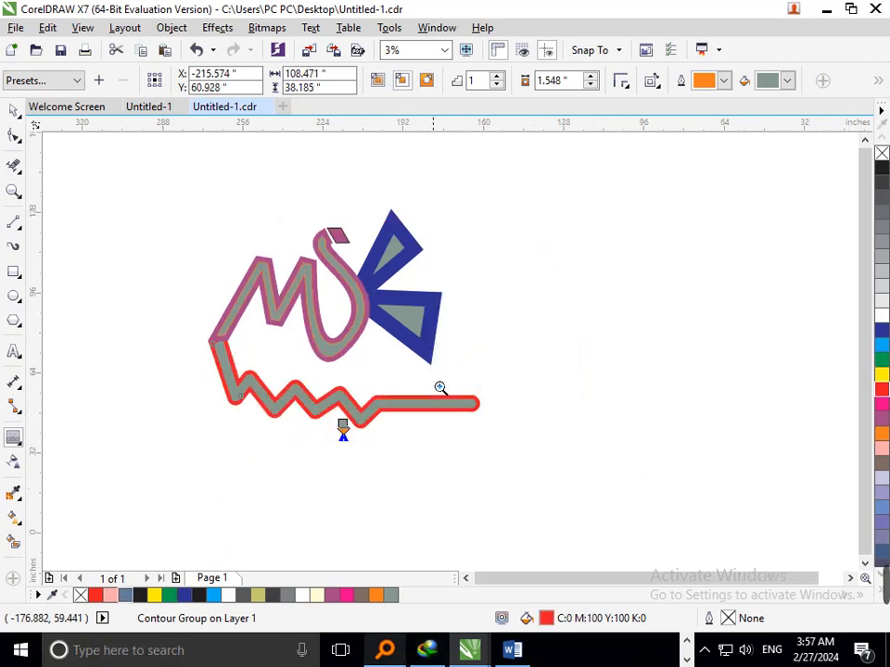
pyautogui.click(17, 113)
pyautogui.click(176, 269)
pyautogui.moveTo(312, 408); pyautogui.dragTo(343, 417)
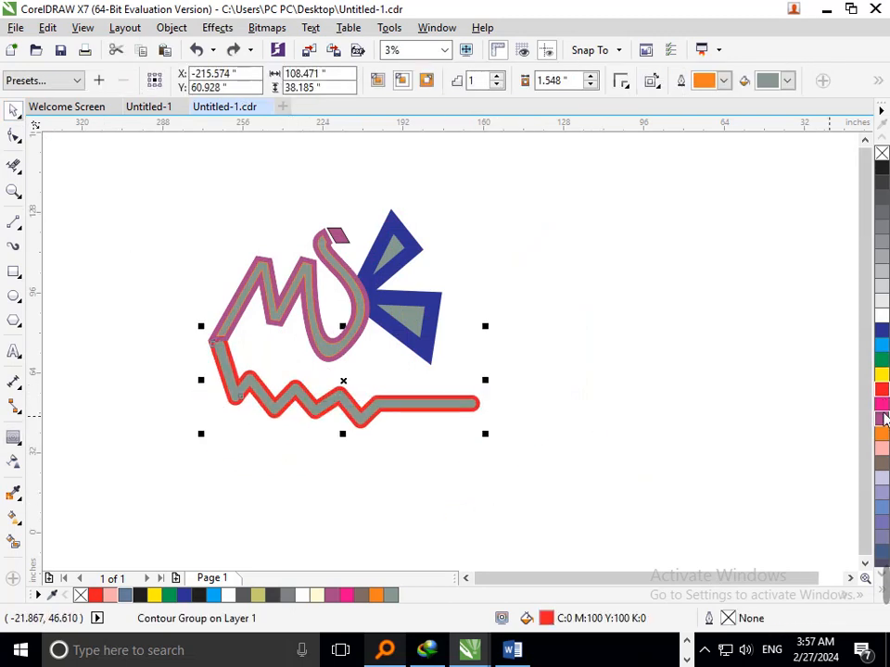
pyautogui.rightClick(882, 419)
pyautogui.click(532, 448)
pyautogui.click(427, 405)
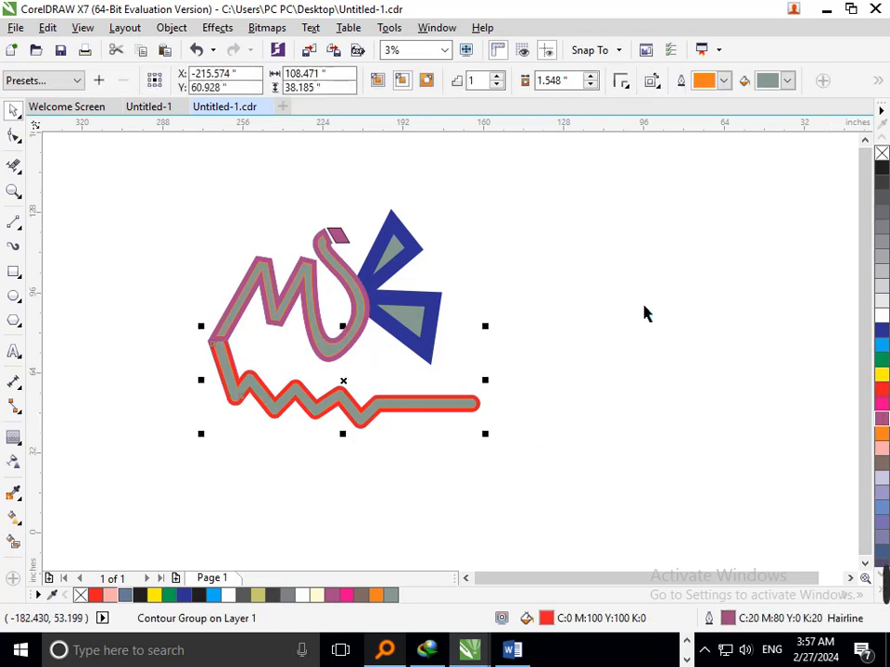
# Step: Change the zigzag contour's outline colour to a lighter orange, C:0 M:60 Y:80 K:0
pyautogui.click(717, 82)
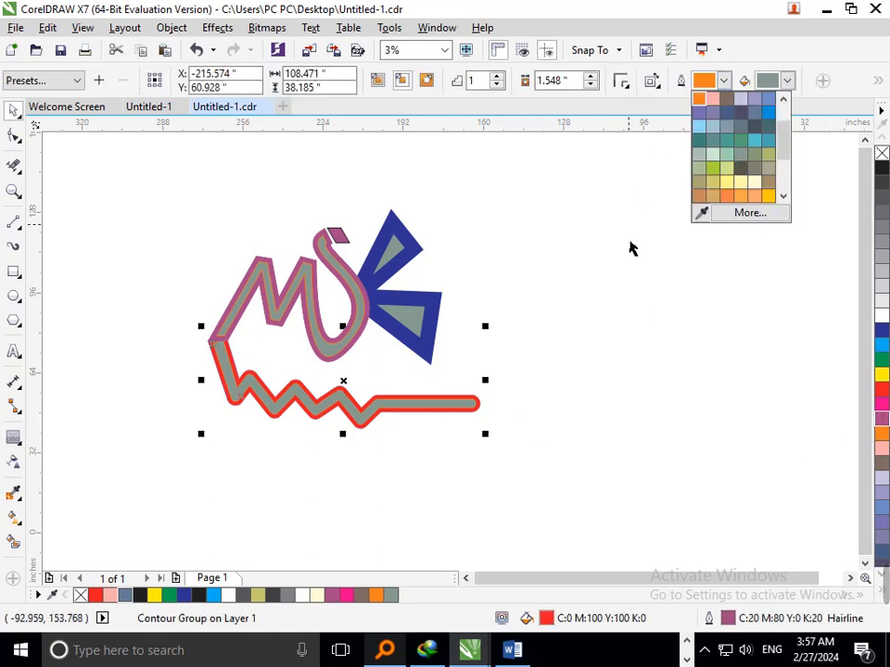
pyautogui.click(729, 197)
pyautogui.click(395, 427)
pyautogui.click(398, 418)
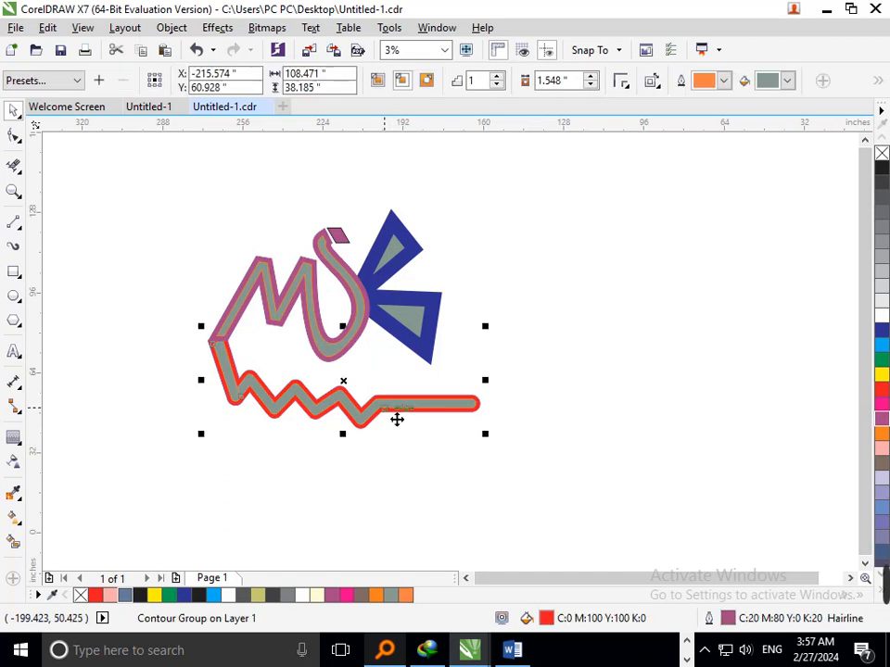
pyautogui.click(287, 364)
pyautogui.click(288, 402)
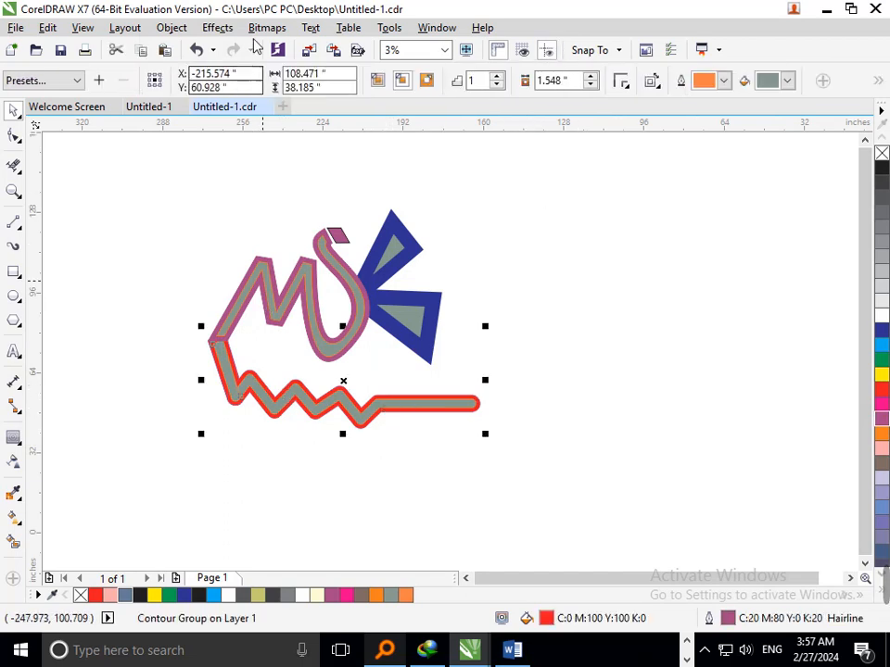
# Step: Break the zigzag's contour group apart and ungroup the inner grey shapes
pyautogui.click(171, 27)
pyautogui.click(239, 251)
pyautogui.click(435, 414)
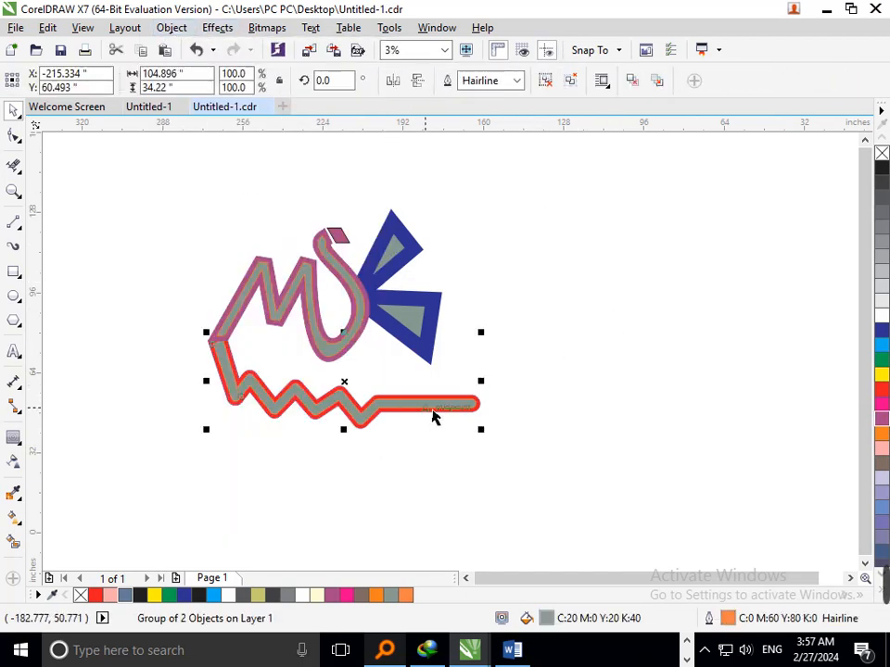
pyautogui.click(572, 83)
pyautogui.click(452, 440)
pyautogui.moveTo(483, 422); pyautogui.dragTo(493, 487)
pyautogui.hotkey('ctrl', 'z')
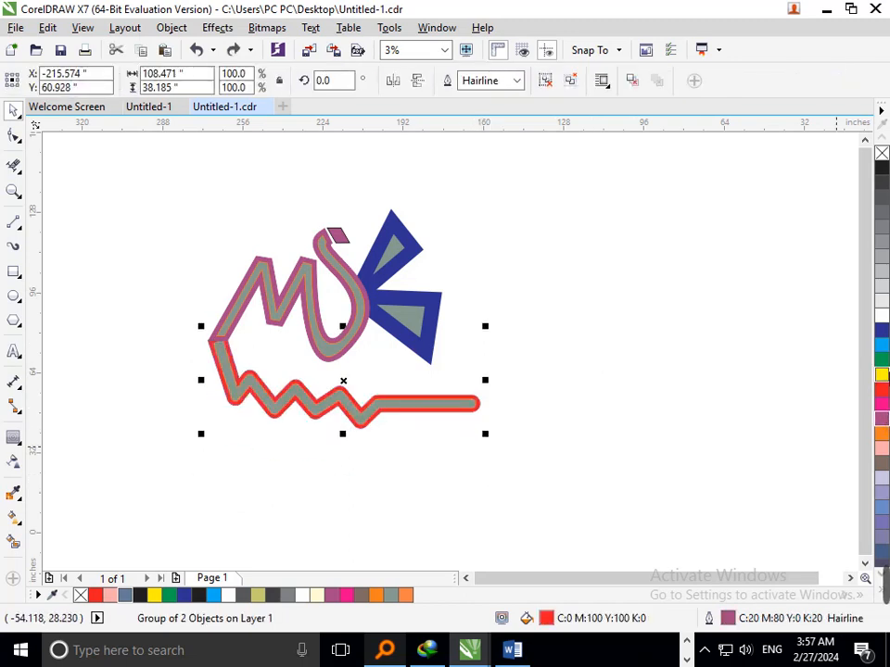
pyautogui.click(441, 430)
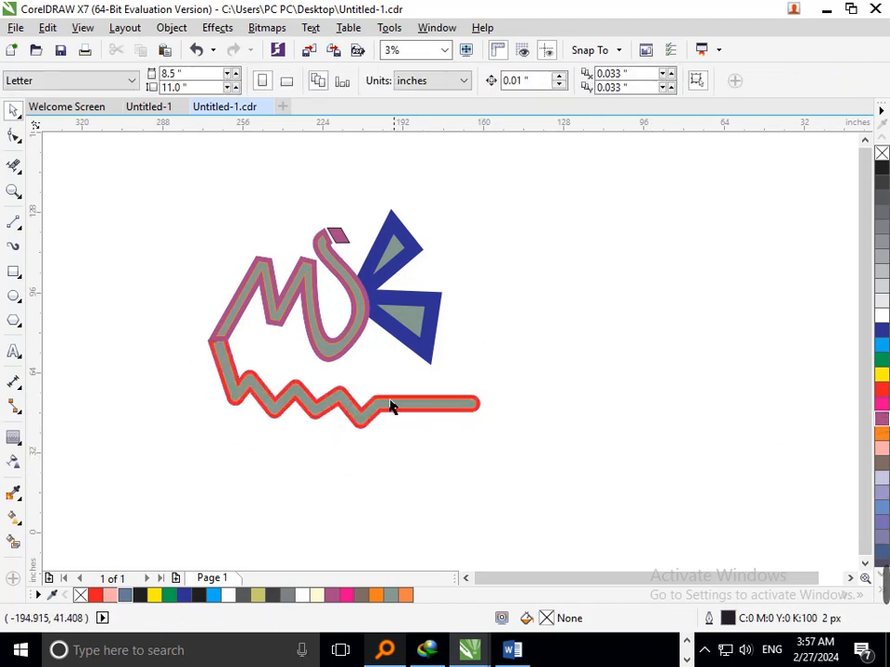
# Step: Fill the zigzag's outer band with the same purple as the MS letters
pyautogui.scroll(3, 391, 408)
pyautogui.moveTo(463, 457); pyautogui.dragTo(451, 498)
pyautogui.hotkey('ctrl', 'z')
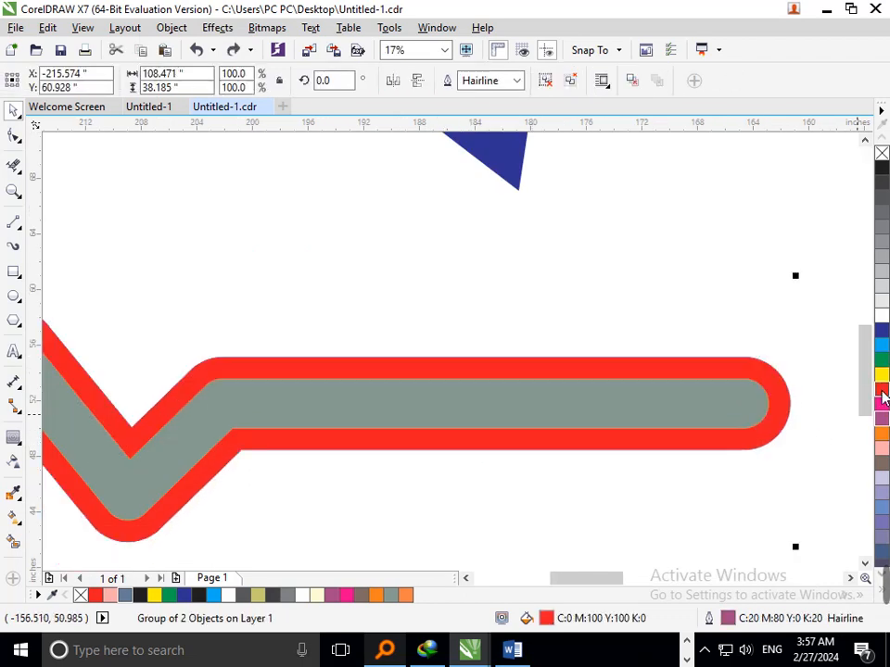
pyautogui.click(882, 422)
pyautogui.click(709, 523)
pyautogui.scroll(-3, 449, 423)
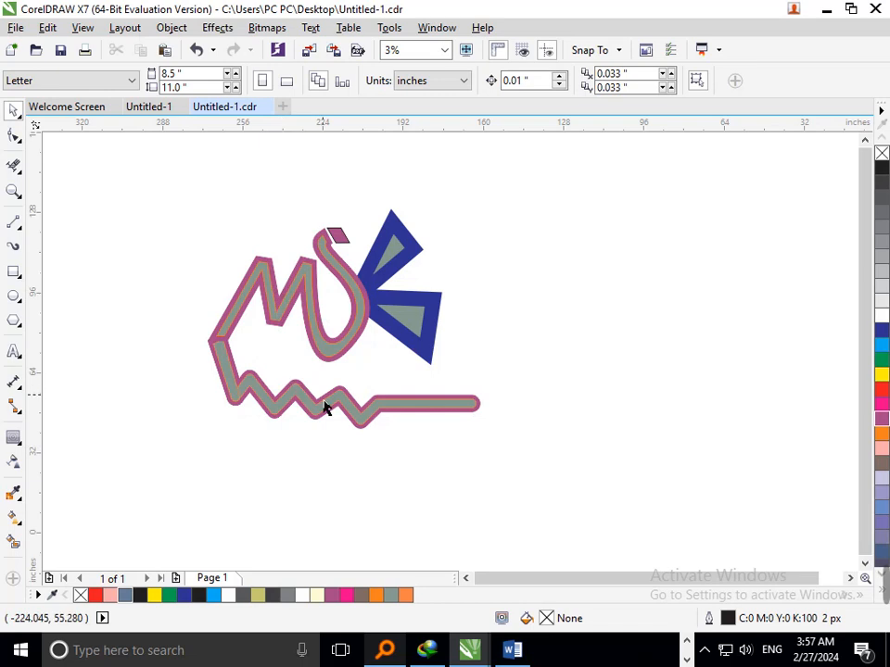
# Step: Recolour the zigzag's outer band cyan
pyautogui.moveTo(324, 401); pyautogui.dragTo(317, 372)
pyautogui.hotkey('ctrl', 'z')
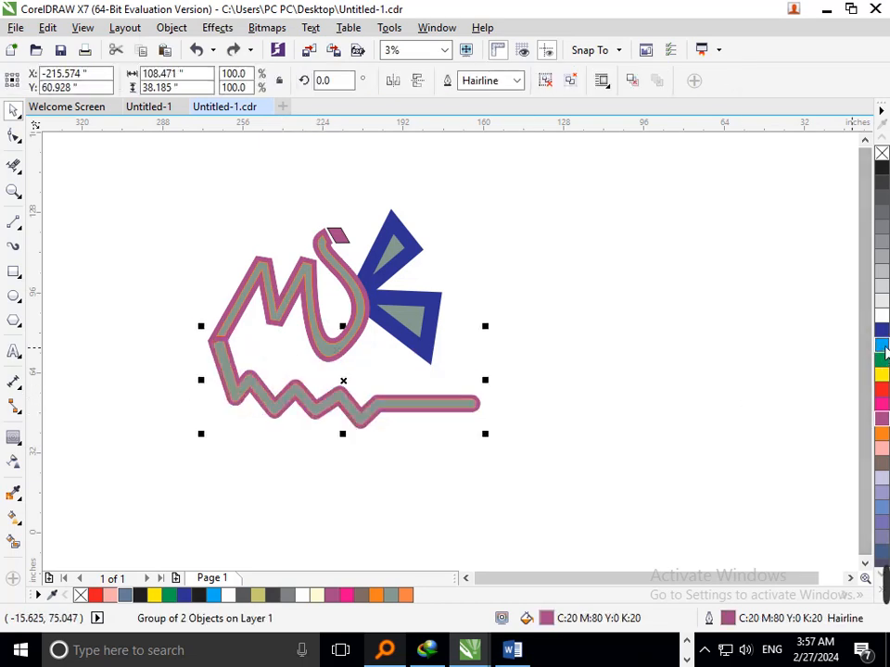
pyautogui.rightClick(885, 347)
pyautogui.click(596, 455)
pyautogui.scroll(-2, 361, 382)
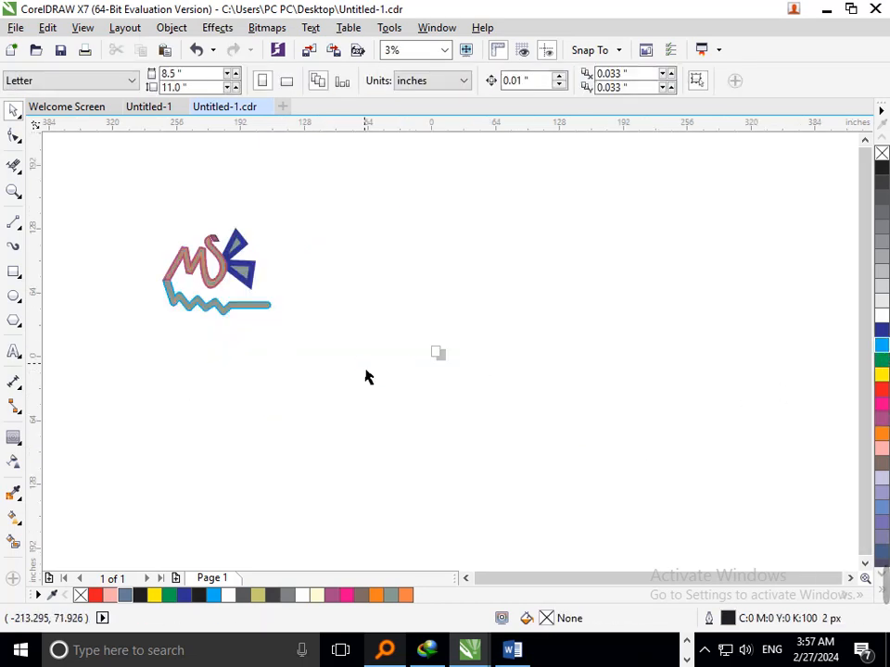
pyautogui.scroll(2, 144, 230)
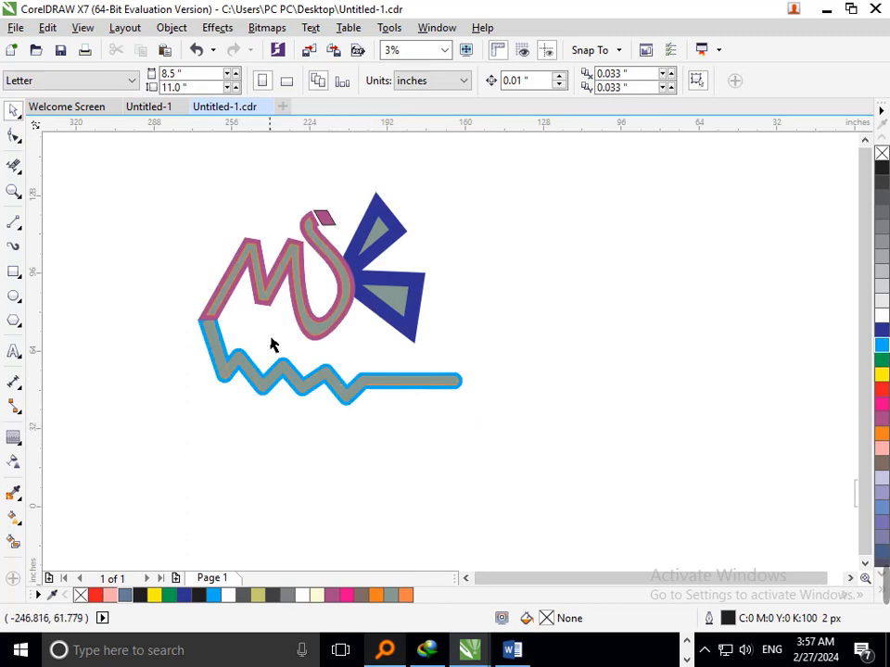
# Step: Add the artistic text "Company Name" in Arial 24 pt below the logo
pyautogui.click(25, 363)
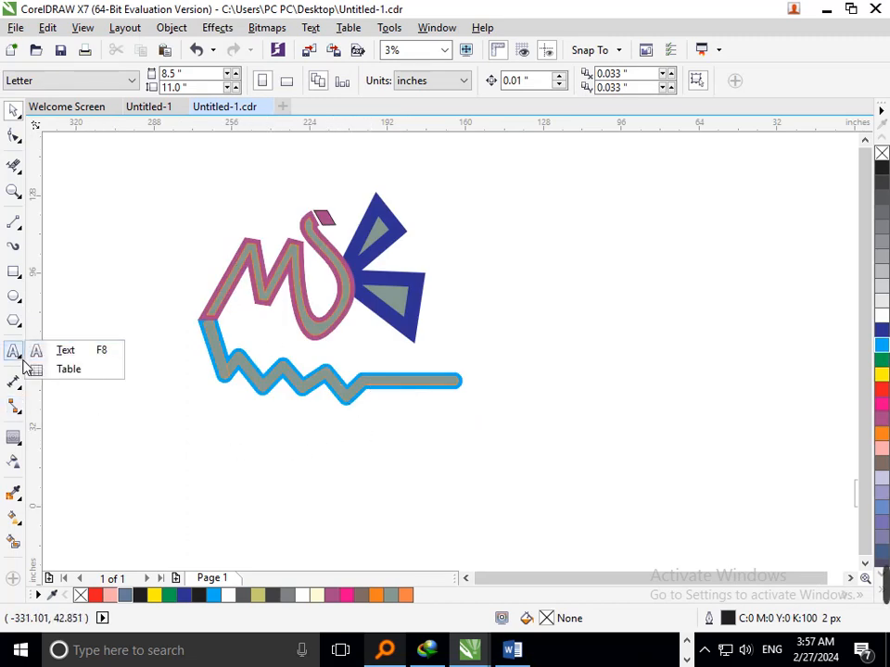
pyautogui.click(57, 350)
pyautogui.click(384, 491)
pyautogui.write('C')
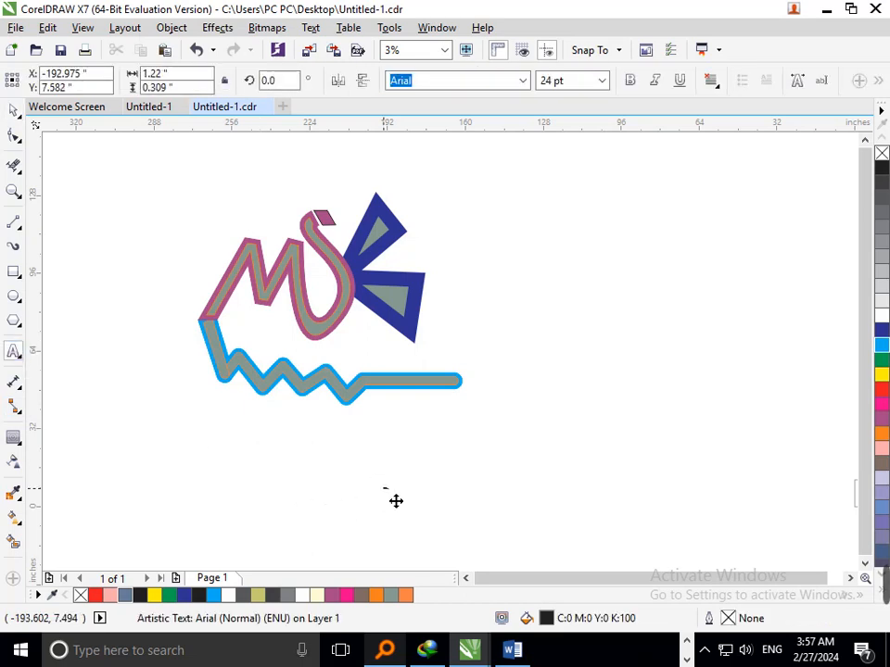
pyautogui.write('ompany')
pyautogui.scroll(5, 389, 502)
pyautogui.scroll(6, 368, 388)
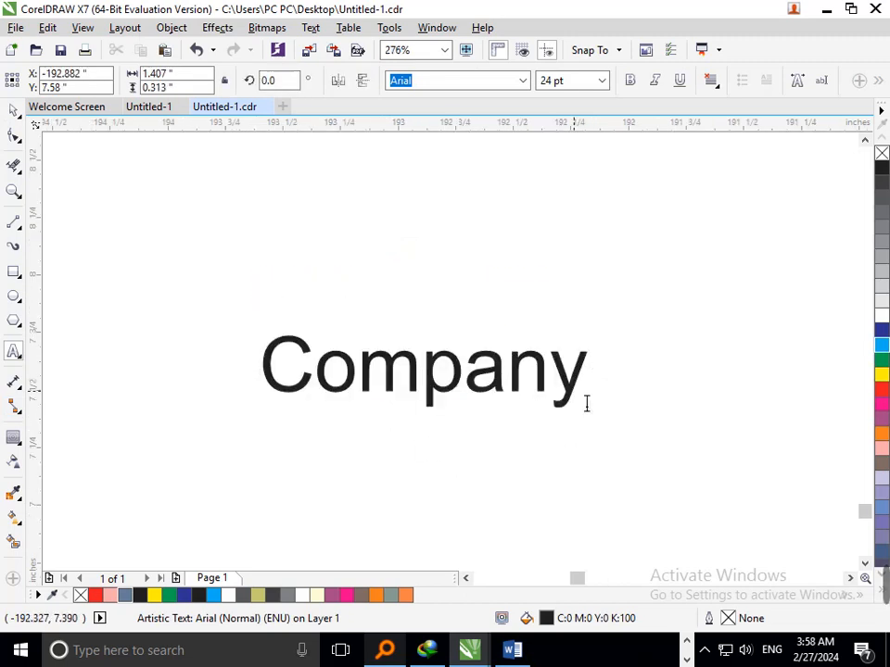
pyautogui.write('Name')
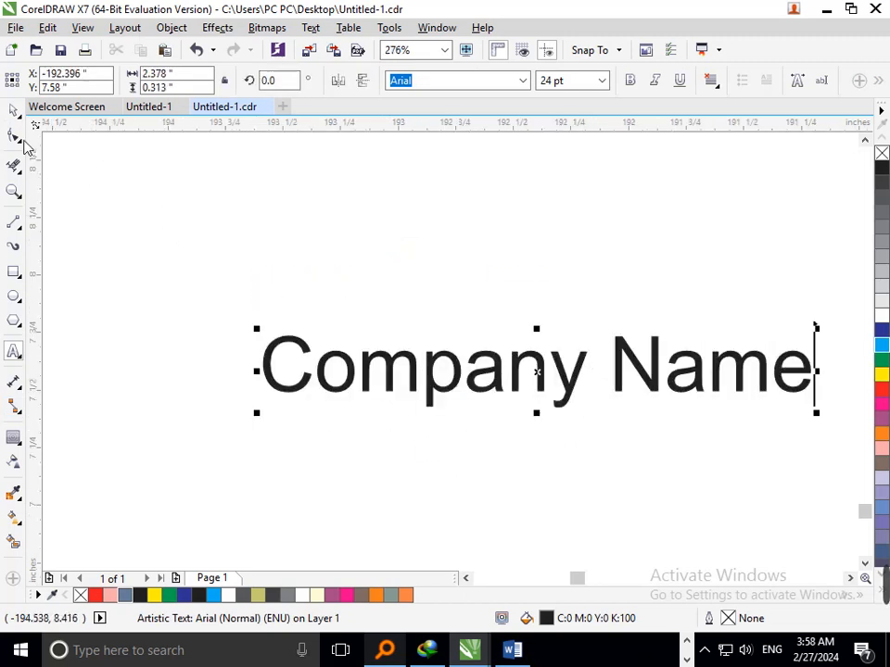
pyautogui.click(14, 110)
# Step: Locate the tiny Company Name text in relation to the logo
pyautogui.moveTo(332, 282); pyautogui.dragTo(445, 362)
pyautogui.scroll(-5, 403, 337)
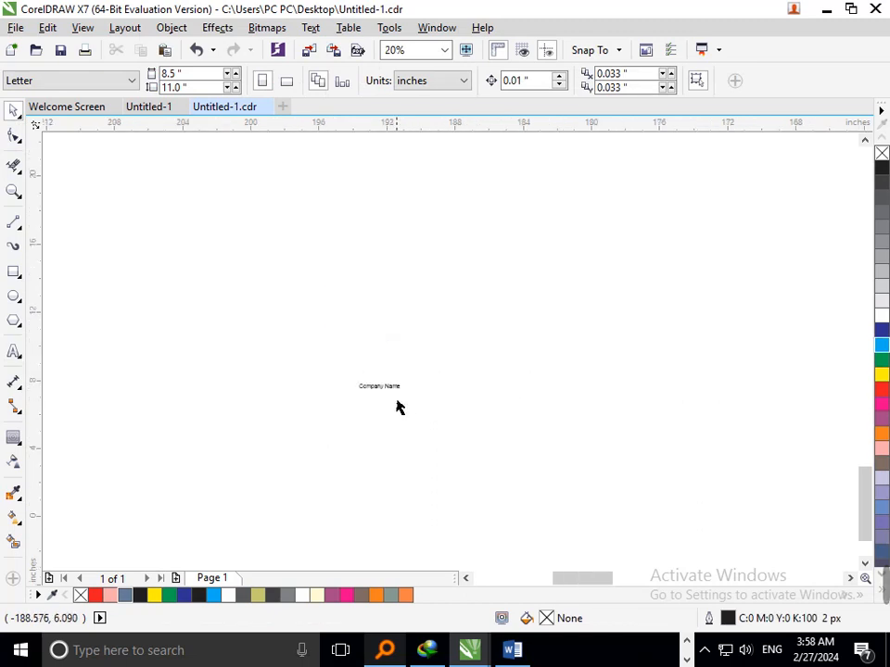
pyautogui.scroll(-3, 417, 399)
pyautogui.scroll(-2, 407, 407)
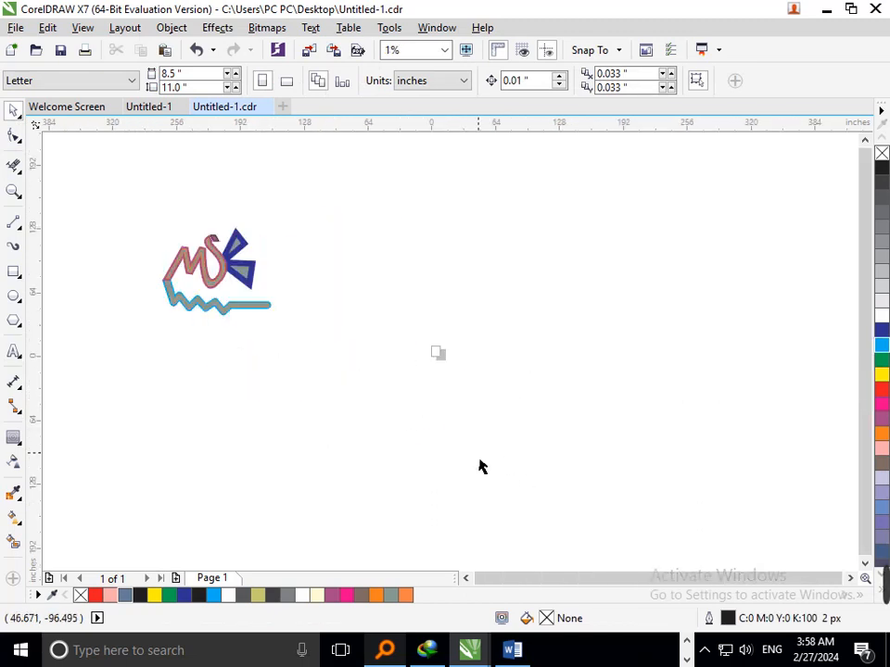
pyautogui.scroll(-2, 429, 403)
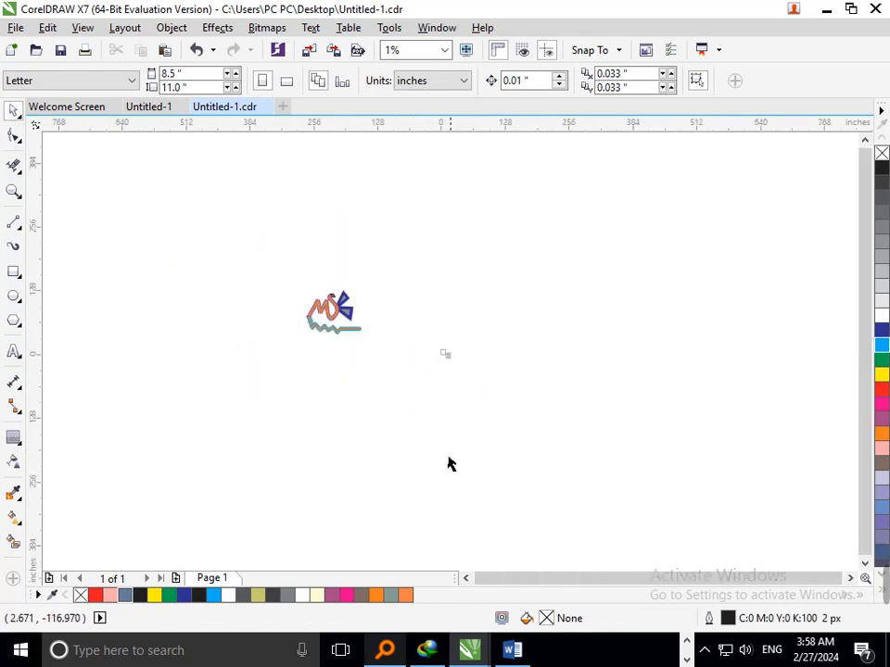
pyautogui.press('F2')
pyautogui.moveTo(257, 312); pyautogui.dragTo(525, 415)
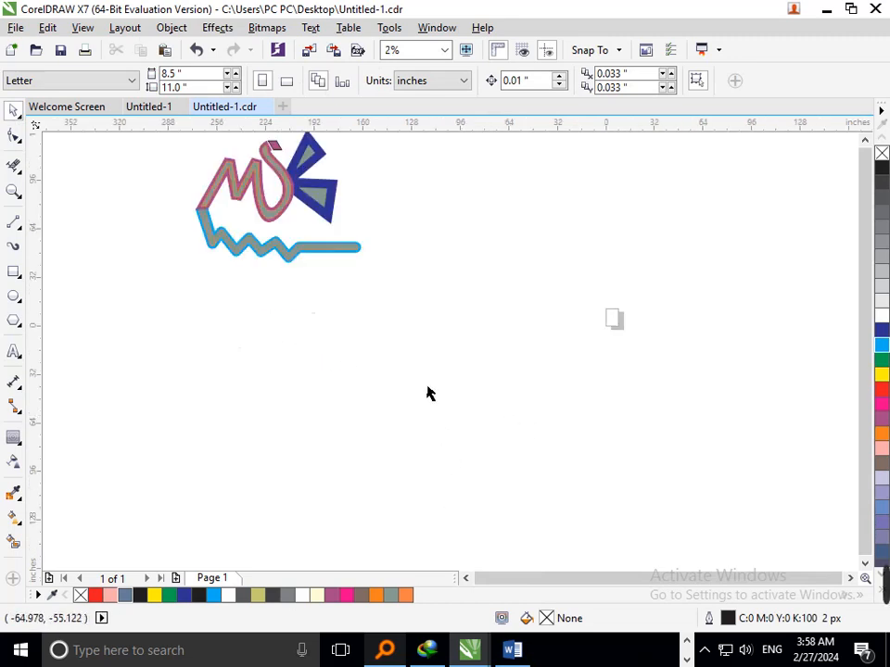